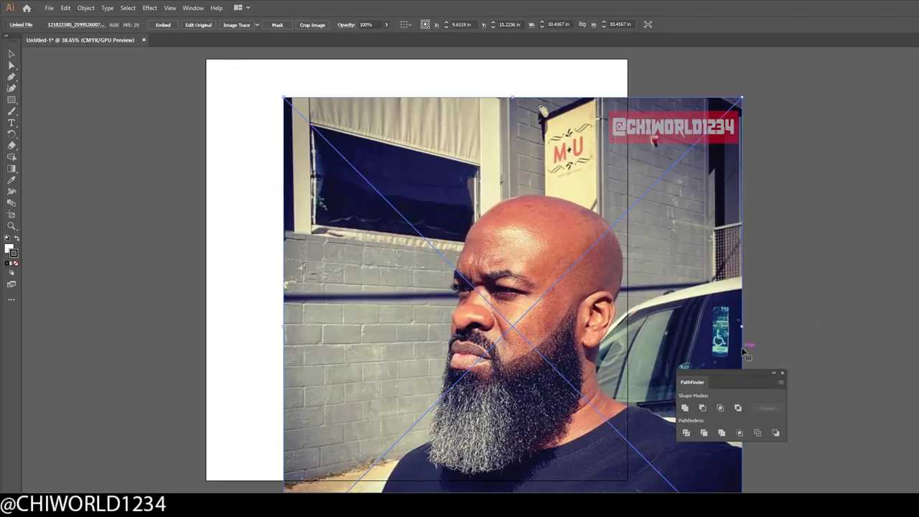
# - Place and enlarge the reference photo, then choose a Calligraphic brush and confirm its options
pyautogui.moveTo(550, 354); pyautogui.dragTo(589, 63)
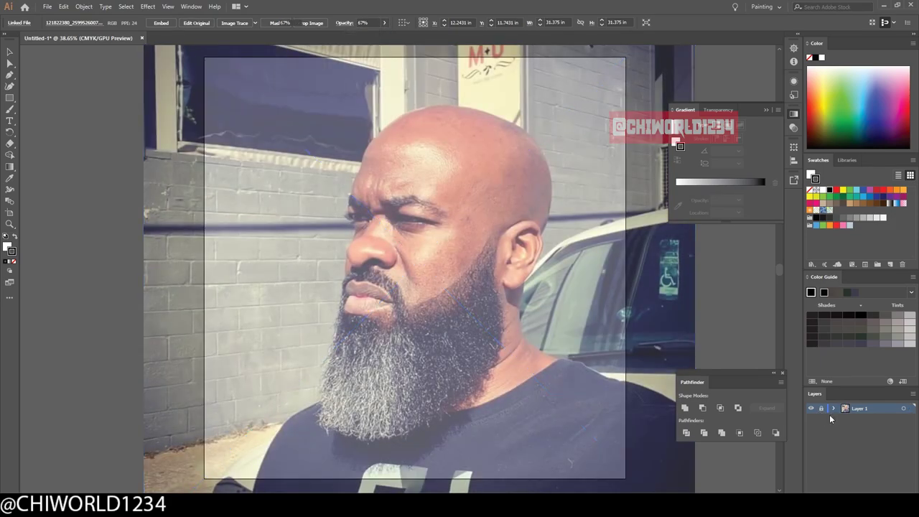
pyautogui.click(250, 23)
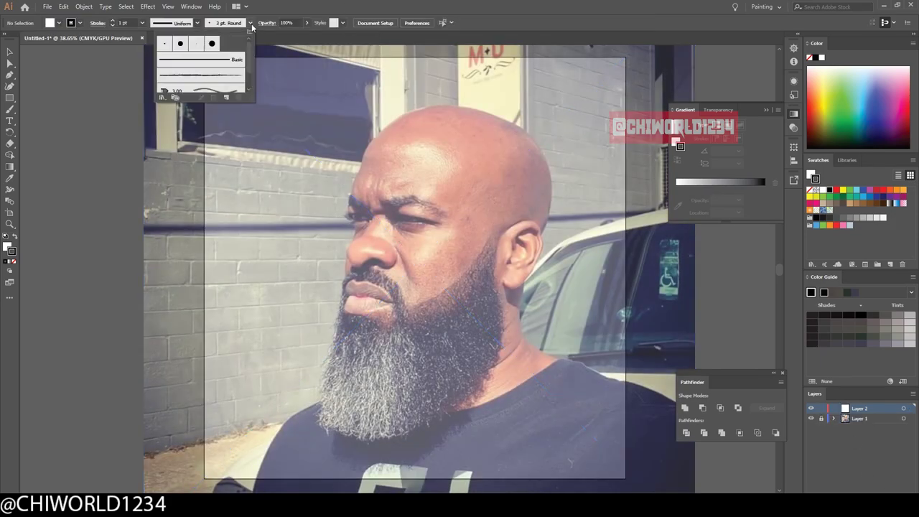
pyautogui.click(144, 147)
pyautogui.click(154, 173)
pyautogui.press('Return')
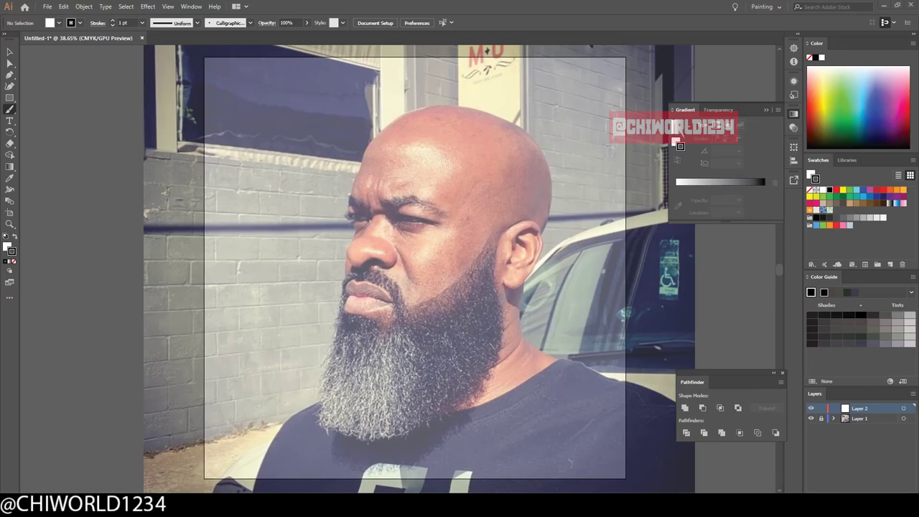
# - At 0.5 pt stroke weight, outline the nostril and left side of the nose
pyautogui.click(142, 23)
pyautogui.click(148, 50)
pyautogui.moveTo(315, 307)
pyautogui.mouseDown()
pyautogui.moveTo(480, 293)
pyautogui.moveTo(581, 185)
pyautogui.mouseUp()
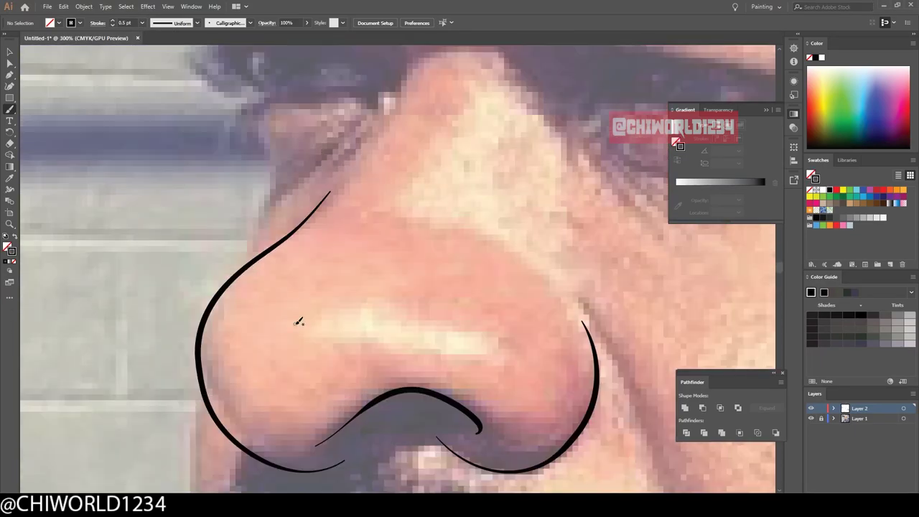
pyautogui.hotkey('ctrl', 'z')
pyautogui.moveTo(336, 139); pyautogui.dragTo(316, 413)
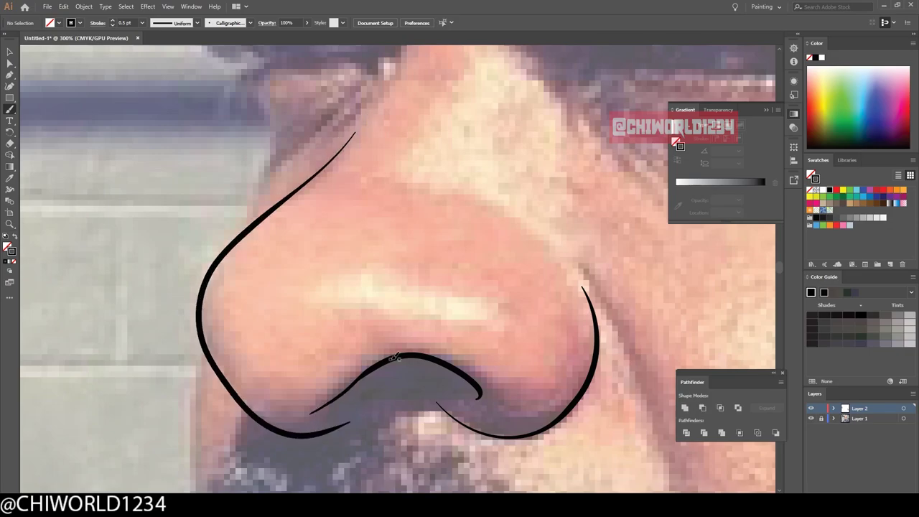
pyautogui.moveTo(370, 308); pyautogui.dragTo(413, 234)
# - Add a short stroke beside the eye and trace the nose edge up to the brow
pyautogui.hotkey('ctrl', '-')
pyautogui.moveTo(390, 307); pyautogui.dragTo(372, 259)
pyautogui.hotkey('ctrl', '-')
pyautogui.hotkey('ctrl', '-')
pyautogui.hotkey('ctrl', '-')
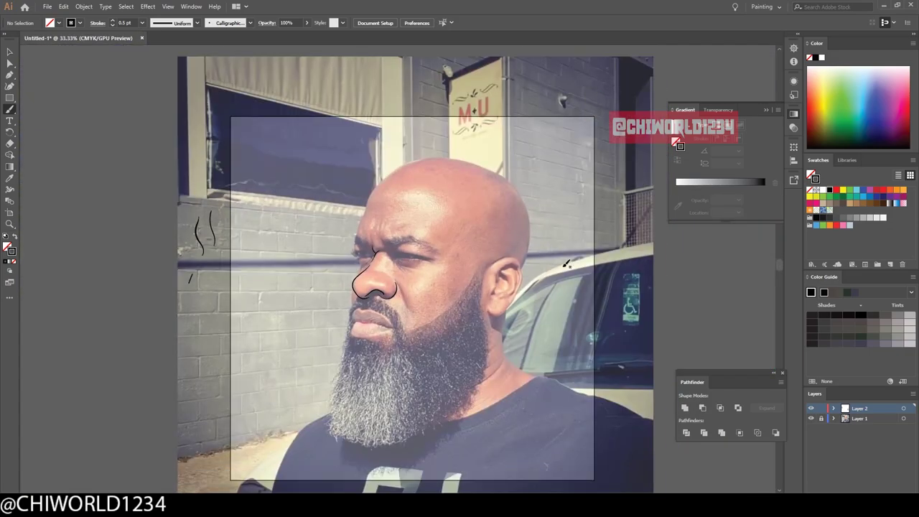
pyautogui.hotkey('ctrl', '+')
pyautogui.hotkey('ctrl', '+')
pyautogui.hotkey('ctrl', '+')
pyautogui.scroll(1, 621, 323)
pyautogui.moveTo(323, 309); pyautogui.dragTo(311, 90)
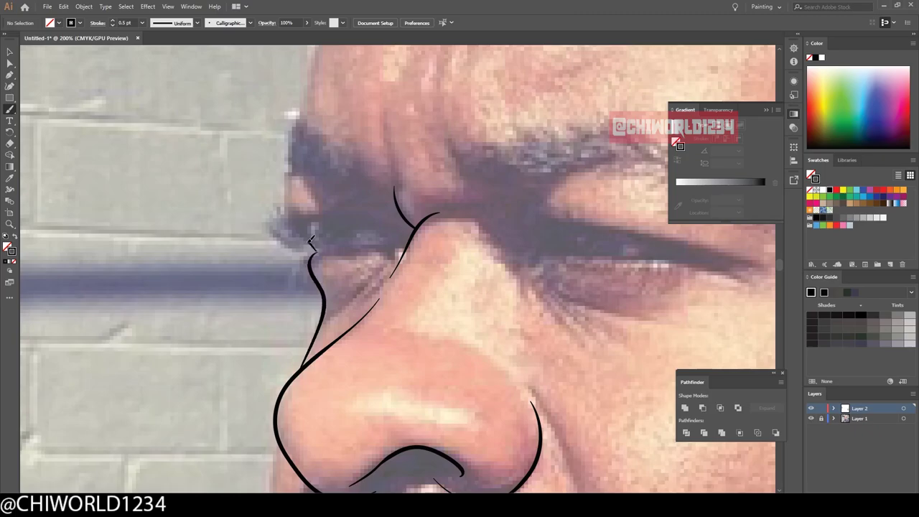
pyautogui.hotkey('ctrl', '-')
pyautogui.scroll(-3, 432, 375)
pyautogui.scroll(-2, 431, 374)
# - At 0.75 pt, draw a short stroke along the brow edge
pyautogui.hotkey('ctrl', '-')
pyautogui.hotkey('ctrl', '-')
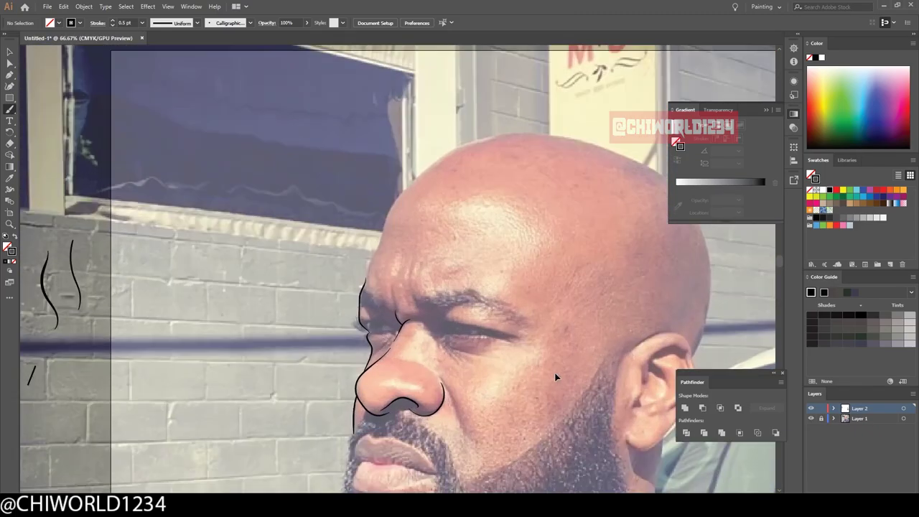
pyautogui.hotkey('ctrl', '+')
pyautogui.hotkey('ctrl', '+')
pyautogui.scroll(3, 206, 168)
pyautogui.moveTo(240, 372)
pyautogui.mouseDown()
pyautogui.moveTo(242, 297)
pyautogui.moveTo(405, 83)
pyautogui.mouseUp()
pyautogui.hotkey('ctrl', 'z')
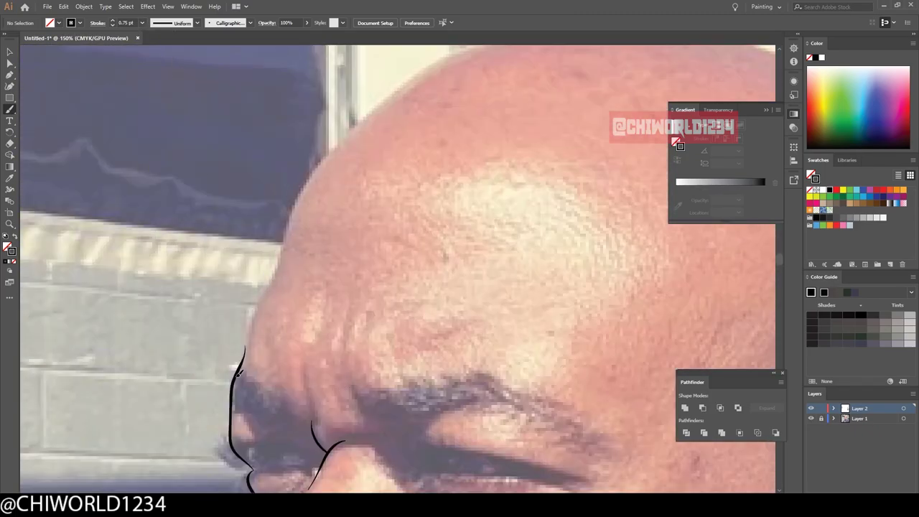
pyautogui.moveTo(240, 373); pyautogui.dragTo(291, 222)
# - Trace the top of the bald head
pyautogui.hotkey('ctrl', '-')
pyautogui.hotkey('ctrl', '+')
pyautogui.scroll(1, 558, 338)
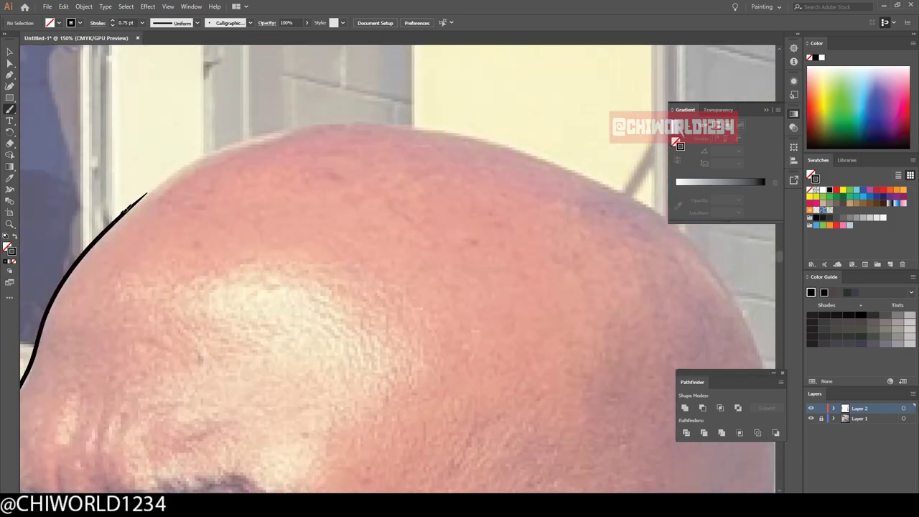
pyautogui.moveTo(147, 193)
pyautogui.mouseDown()
pyautogui.moveTo(396, 117)
pyautogui.moveTo(742, 304)
pyautogui.mouseUp()
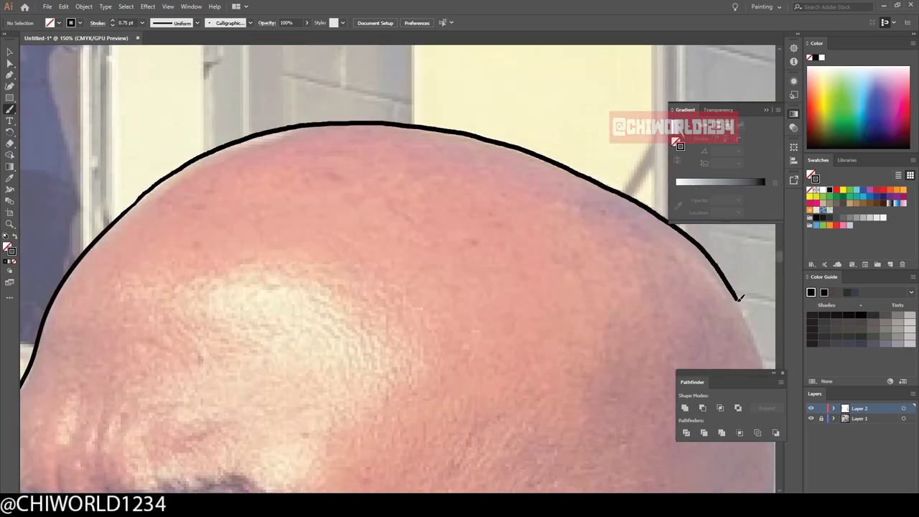
# - Trace the back of the head from the ear up to the crown
pyautogui.hotkey('ctrl', '-')
pyautogui.hotkey('ctrl', '+')
pyautogui.scroll(-2, 508, 407)
pyautogui.moveTo(492, 439)
pyautogui.mouseDown()
pyautogui.moveTo(509, 407)
pyautogui.moveTo(485, 95)
pyautogui.mouseUp()
pyautogui.hotkey('ctrl', 'z')
pyautogui.scroll(1, 498, 414)
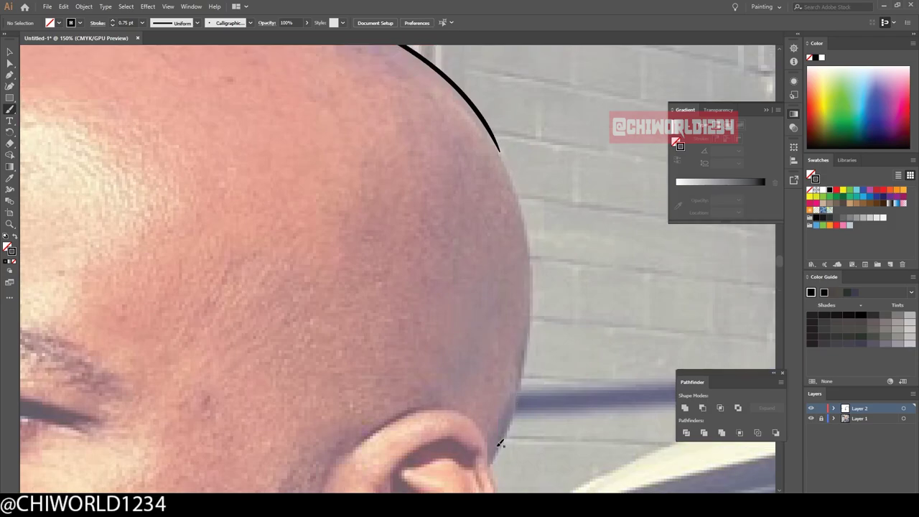
pyautogui.moveTo(490, 463)
pyautogui.mouseDown()
pyautogui.moveTo(531, 287)
pyautogui.moveTo(452, 84)
pyautogui.mouseUp()
# - Outline the ear
pyautogui.hotkey('ctrl', '-')
pyautogui.hotkey('ctrl', '+')
pyautogui.scroll(-2, 601, 425)
pyautogui.moveTo(349, 201)
pyautogui.mouseDown()
pyautogui.moveTo(441, 159)
pyautogui.moveTo(503, 277)
pyautogui.moveTo(352, 394)
pyautogui.mouseUp()
# - Trace the neck down from the ear lobe, ending in a squiggly drip below it
pyautogui.hotkey('ctrl', '-')
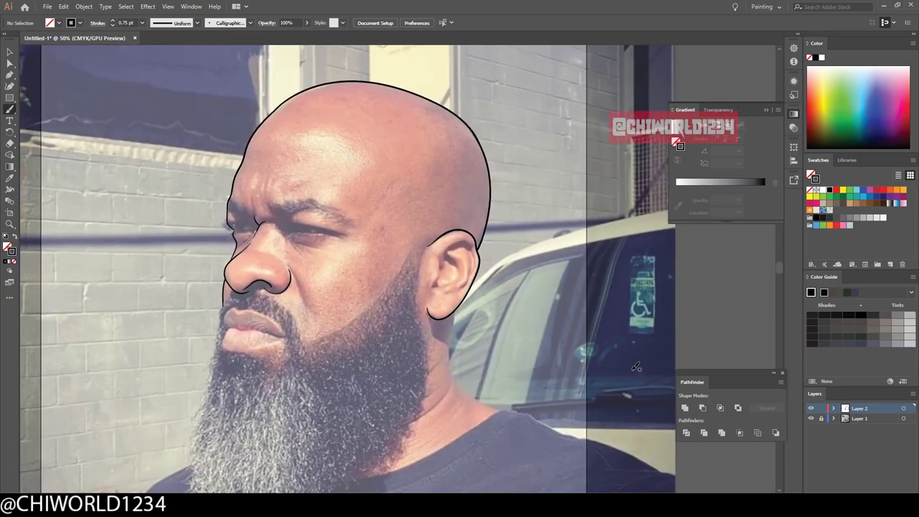
pyautogui.hotkey('ctrl', '+')
pyautogui.scroll(-3, 474, 287)
pyautogui.moveTo(474, 129); pyautogui.dragTo(484, 393)
pyautogui.hotkey('ctrl', '-')
pyautogui.hotkey('ctrl', '+')
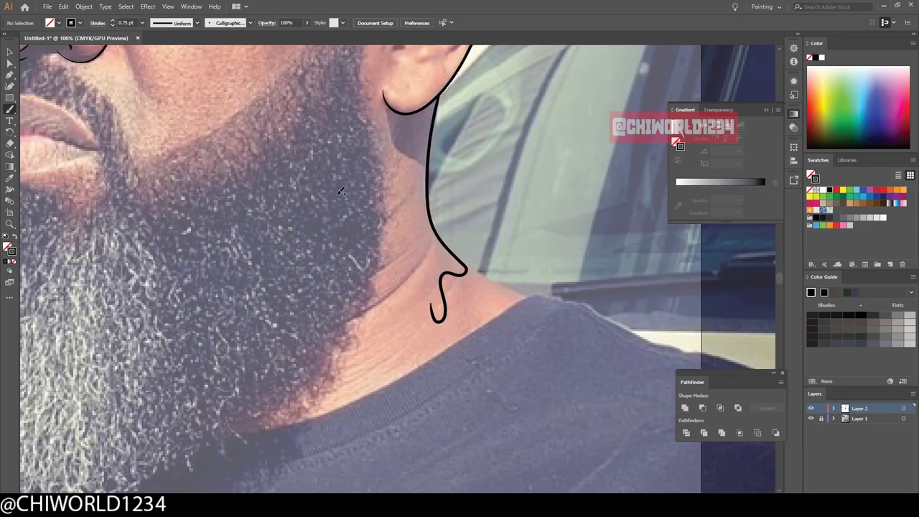
pyautogui.moveTo(428, 274)
pyautogui.mouseDown()
pyautogui.moveTo(394, 329)
pyautogui.moveTo(314, 364)
pyautogui.mouseUp()
pyautogui.hotkey('ctrl', '-')
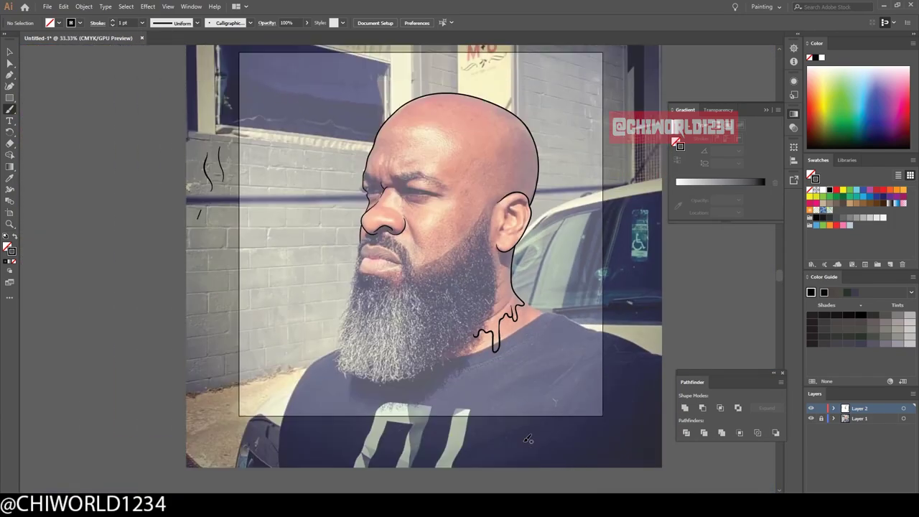
pyautogui.hotkey('ctrl', '+')
# - Switch to a black fill with no stroke and draw black shapes across the beard
pyautogui.hotkey('shift', 'x')
pyautogui.hotkey('ctrl', '+')
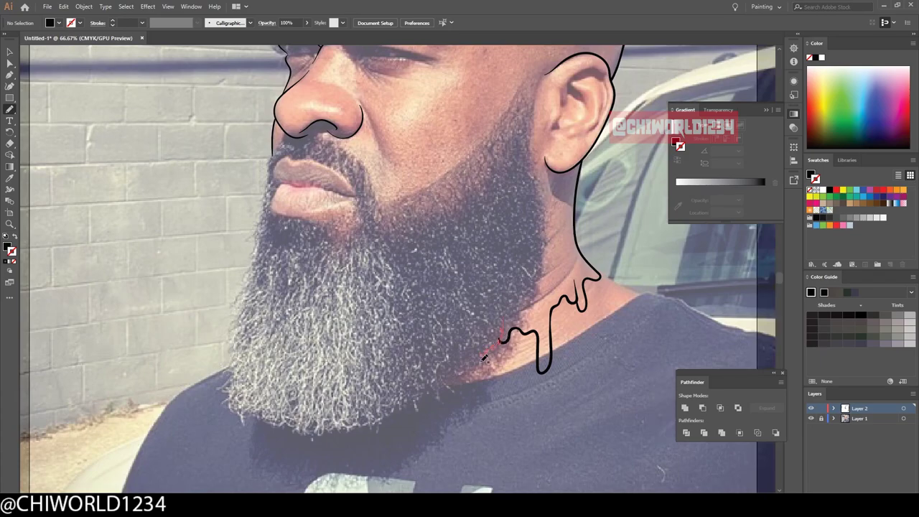
pyautogui.moveTo(397, 399); pyautogui.dragTo(359, 420)
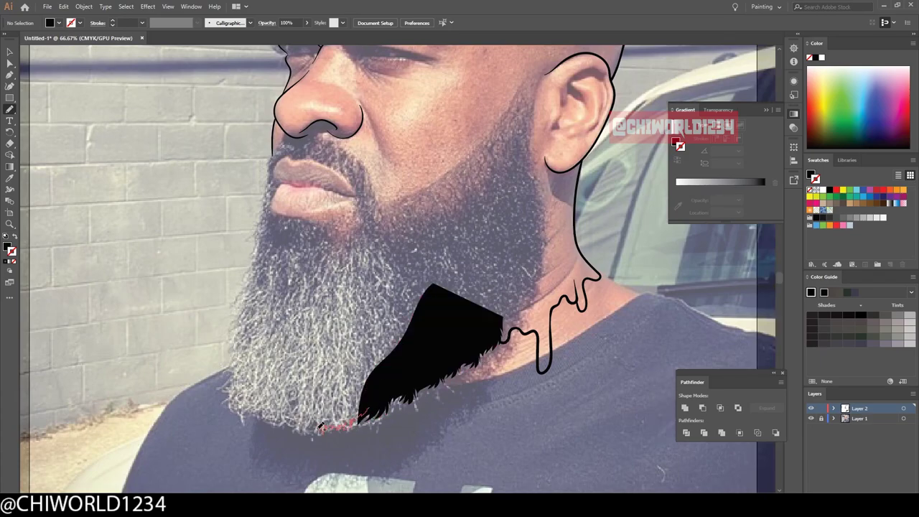
pyautogui.moveTo(247, 404); pyautogui.dragTo(242, 384)
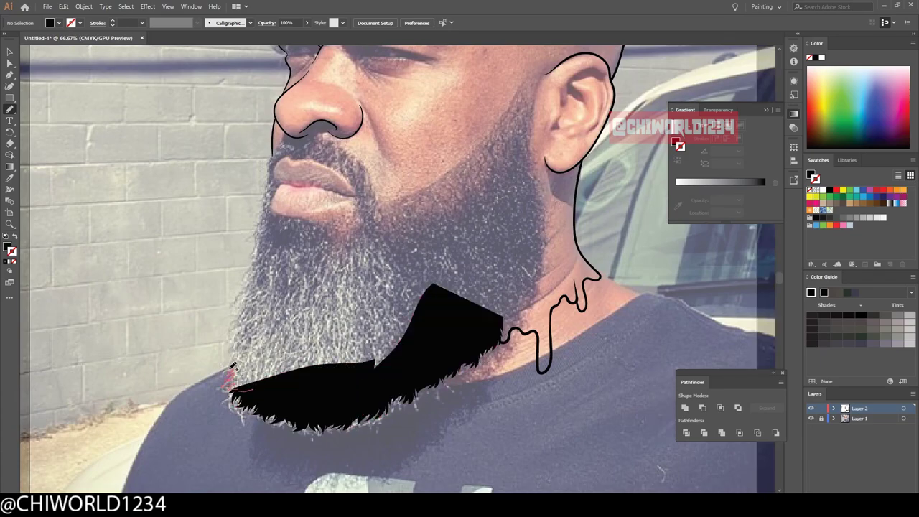
pyautogui.moveTo(249, 285); pyautogui.dragTo(260, 271)
pyautogui.moveTo(445, 253); pyautogui.dragTo(498, 326)
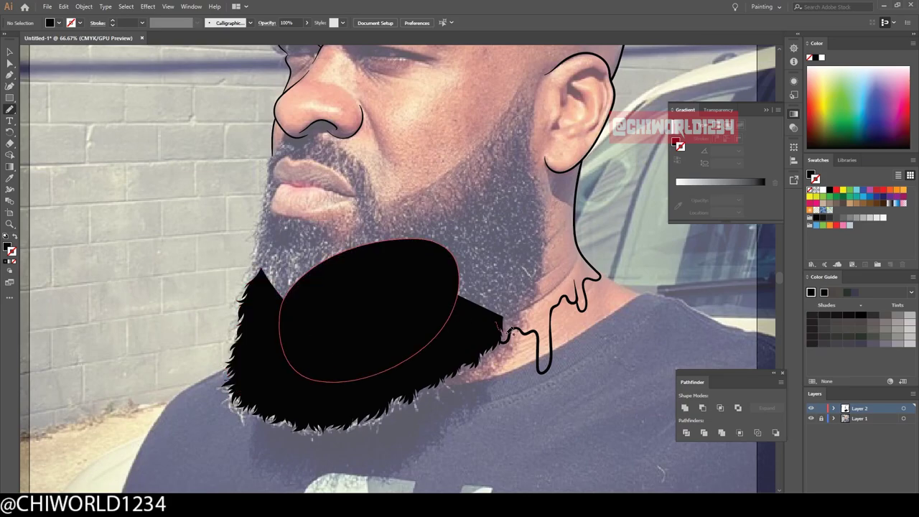
# - Fill the remaining beard gaps on the right side and near the jaw
pyautogui.scroll(-2, 543, 239)
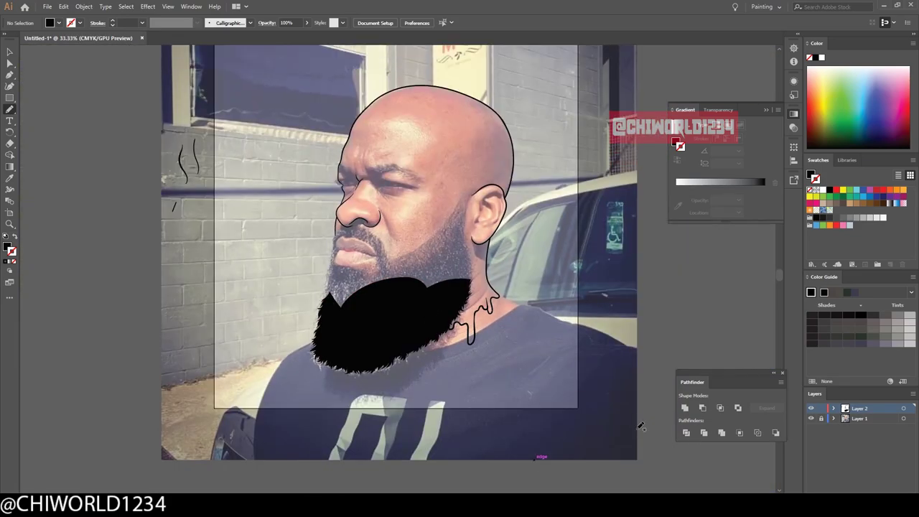
pyautogui.scroll(4, 539, 302)
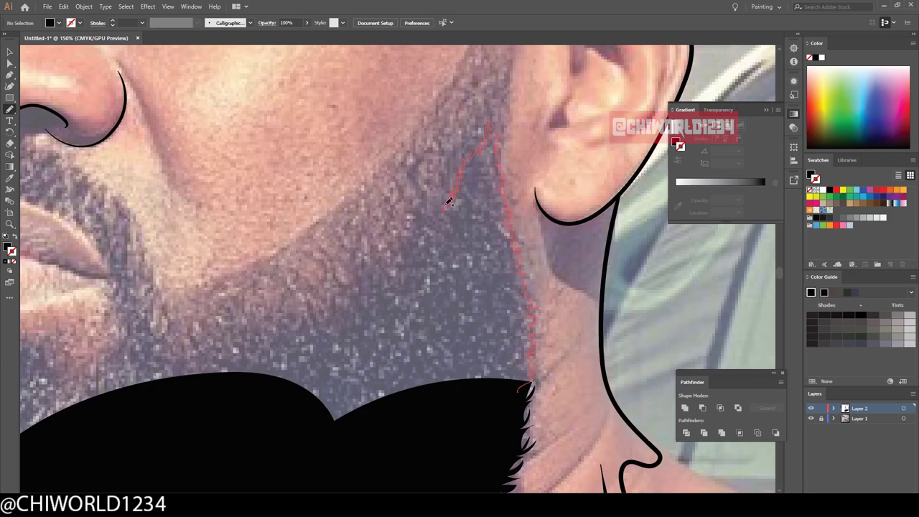
pyautogui.moveTo(388, 271); pyautogui.dragTo(385, 267)
pyautogui.scroll(-2, 462, 283)
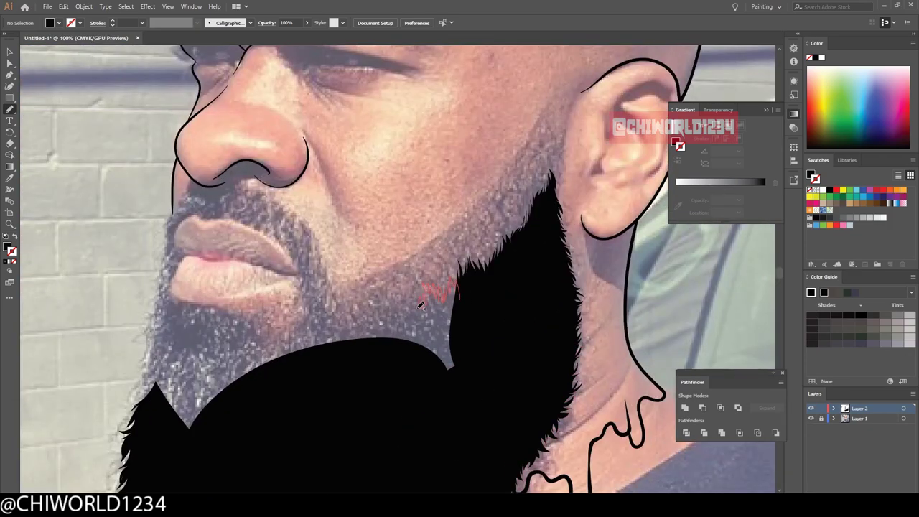
pyautogui.moveTo(304, 318); pyautogui.dragTo(288, 342)
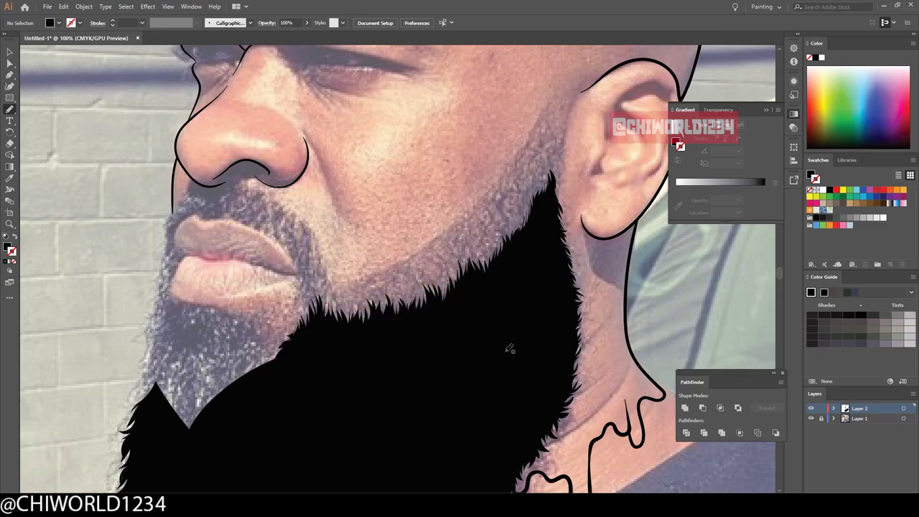
# - Add spiky, jagged hair edges along the top and left of the beard
pyautogui.scroll(-2, 510, 349)
pyautogui.scroll(-1, 510, 349)
pyautogui.scroll(4, 582, 409)
pyautogui.moveTo(489, 302); pyautogui.dragTo(450, 320)
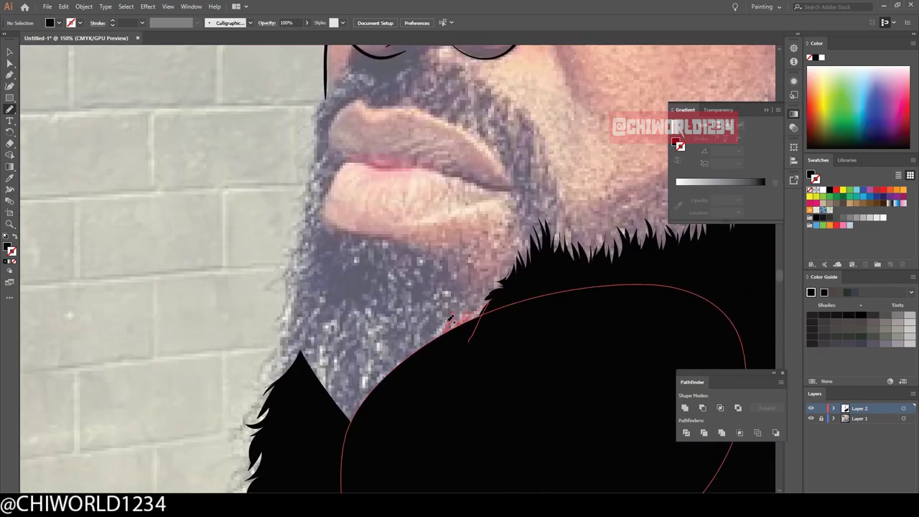
pyautogui.moveTo(382, 257); pyautogui.dragTo(378, 260)
pyautogui.scroll(1, 377, 260)
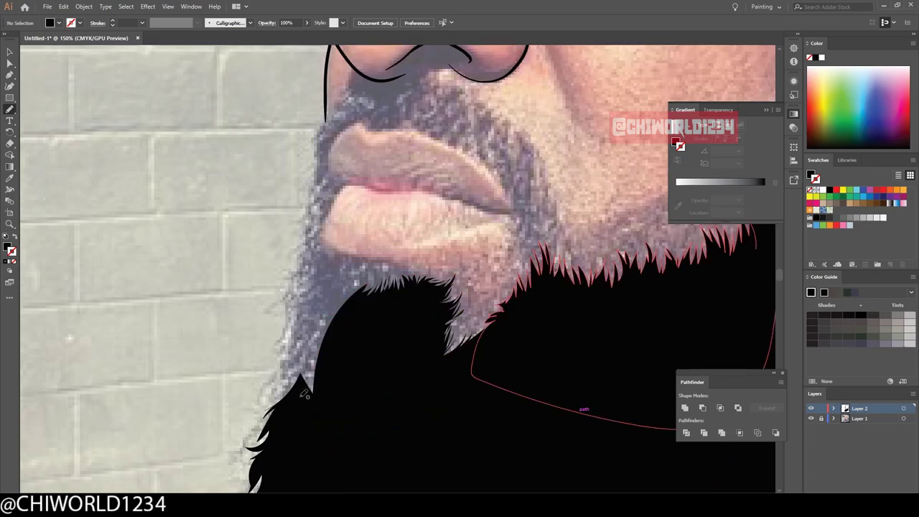
pyautogui.moveTo(307, 393); pyautogui.dragTo(294, 338)
pyautogui.moveTo(305, 287); pyautogui.dragTo(349, 375)
pyautogui.scroll(-1, 349, 376)
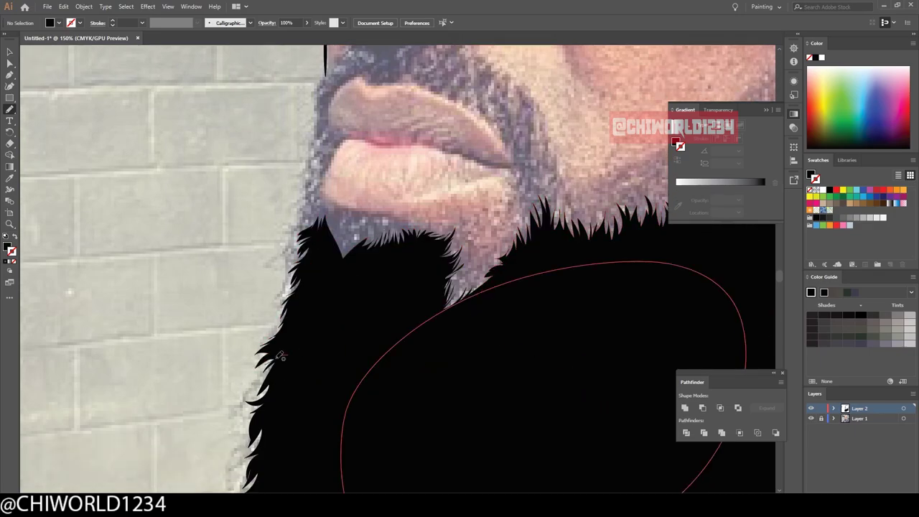
# - Fit the view and briefly hide the photo to check the beard
pyautogui.hotkey('ctrl', '0')
pyautogui.click(811, 419)
pyautogui.click(811, 418)
pyautogui.scroll(5, 402, 272)
# - Add spiky hair under the lower lip merged into the beard, then check it
pyautogui.moveTo(190, 297); pyautogui.dragTo(239, 265)
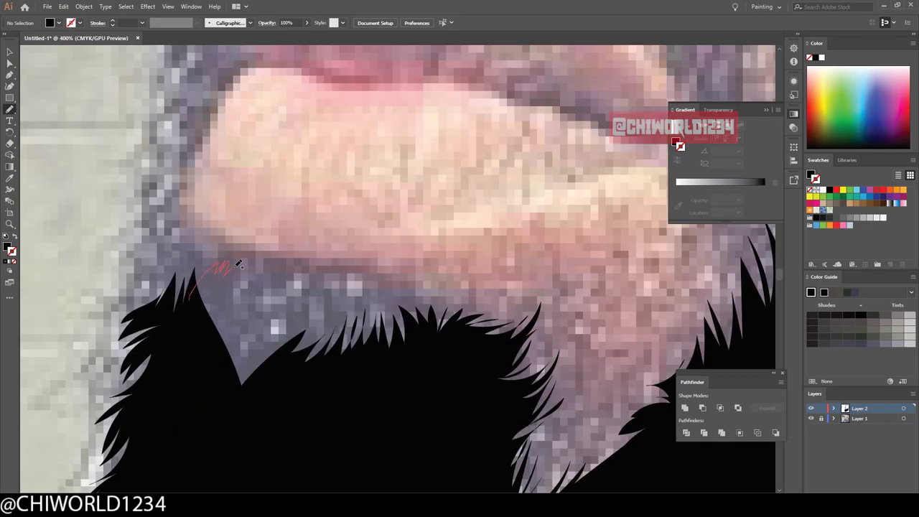
pyautogui.moveTo(430, 307); pyautogui.dragTo(429, 307)
pyautogui.scroll(-4, 402, 273)
pyautogui.click(811, 419)
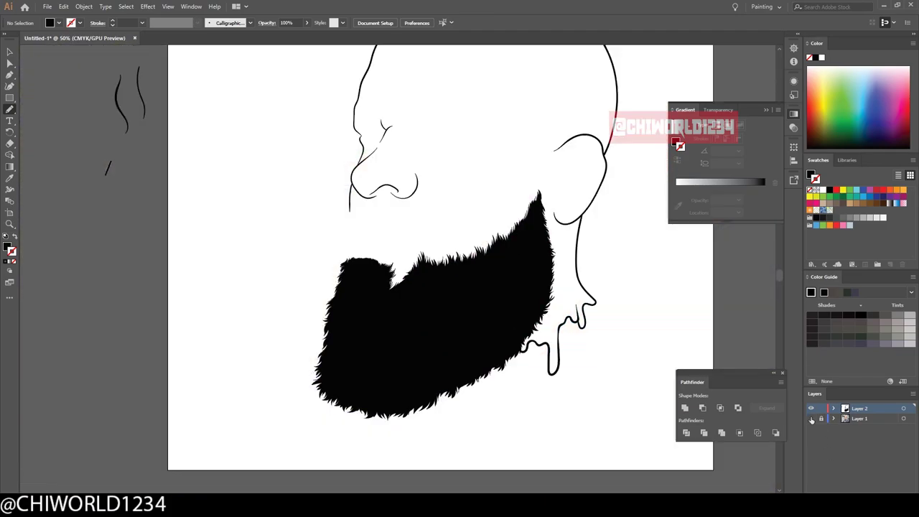
pyautogui.click(811, 418)
pyautogui.scroll(4, 287, 216)
# - Close the beard outline along the upper lip and beside the lips so it fills black
pyautogui.moveTo(316, 413); pyautogui.dragTo(248, 396)
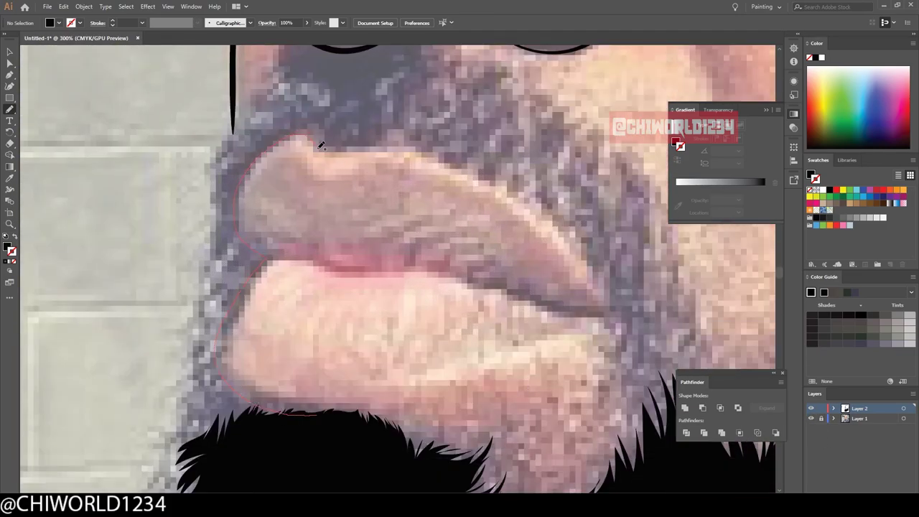
pyautogui.moveTo(322, 145); pyautogui.dragTo(324, 114)
pyautogui.moveTo(210, 177); pyautogui.dragTo(216, 268)
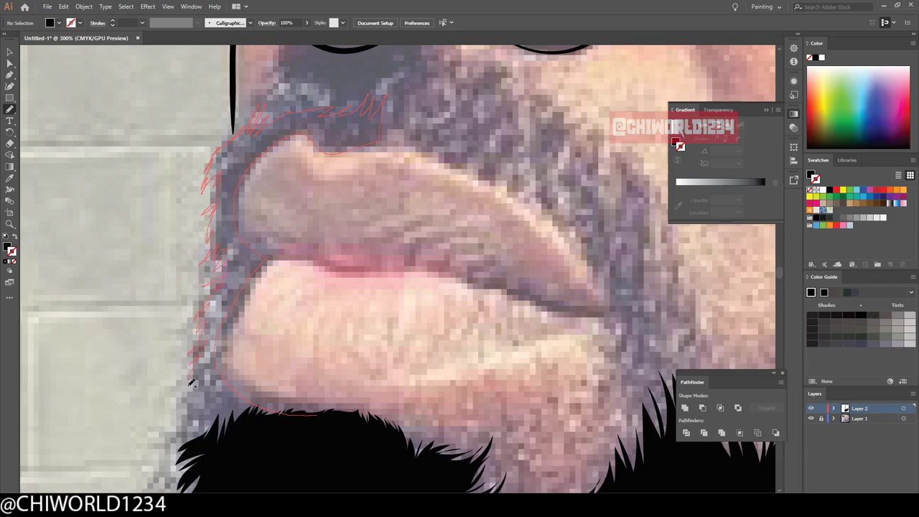
pyautogui.moveTo(191, 382); pyautogui.dragTo(312, 438)
pyautogui.scroll(-4, 311, 439)
pyautogui.click(811, 419)
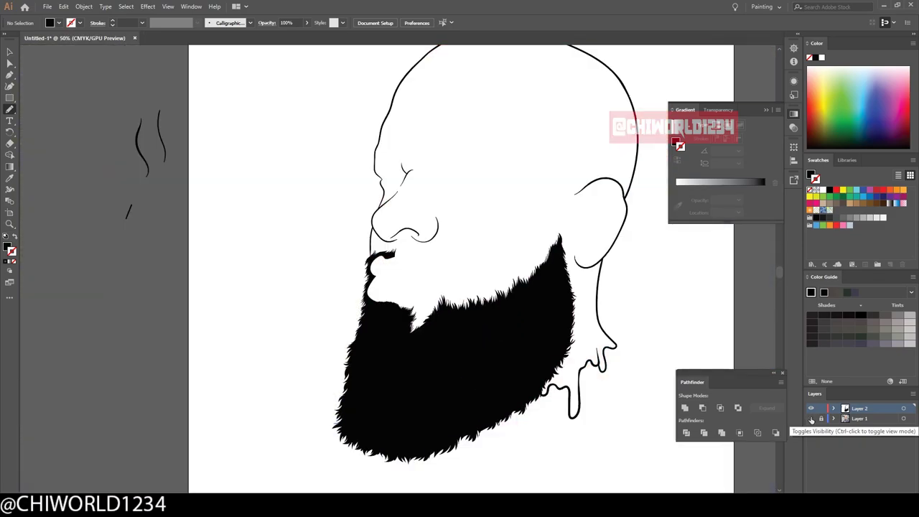
pyautogui.click(811, 418)
pyautogui.scroll(4, 660, 422)
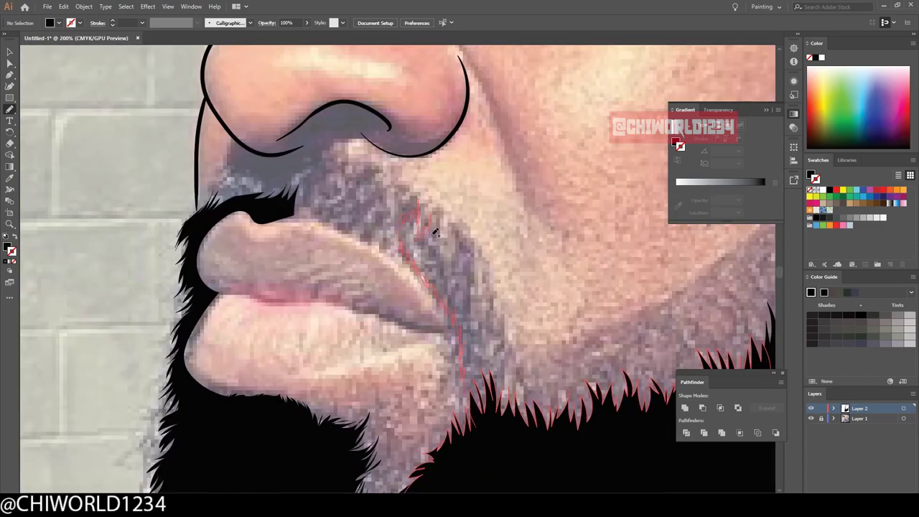
pyautogui.scroll(-4, 501, 395)
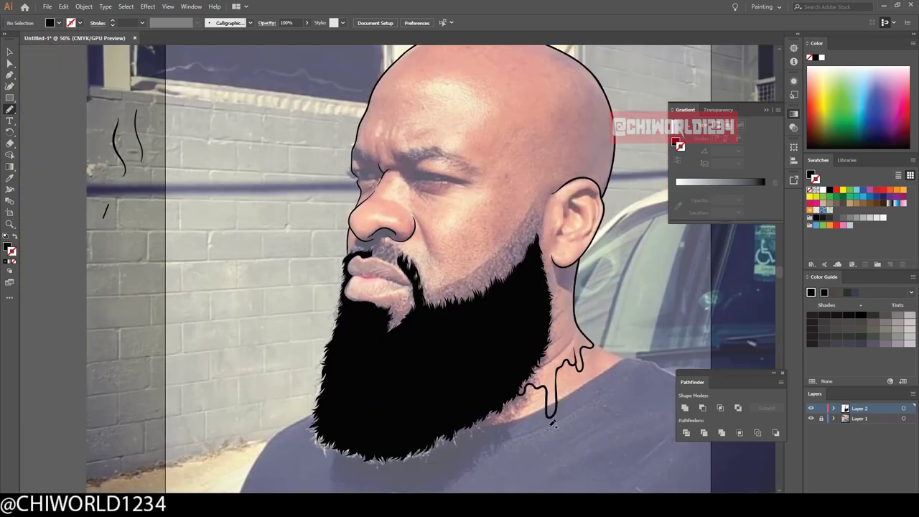
pyautogui.click(811, 418)
pyautogui.click(812, 419)
pyautogui.scroll(4, 460, 287)
# - Trace the beard edge beside the mouth and a closed black mustache under the nose
pyautogui.moveTo(447, 288); pyautogui.dragTo(443, 249)
pyautogui.scroll(2, 346, 275)
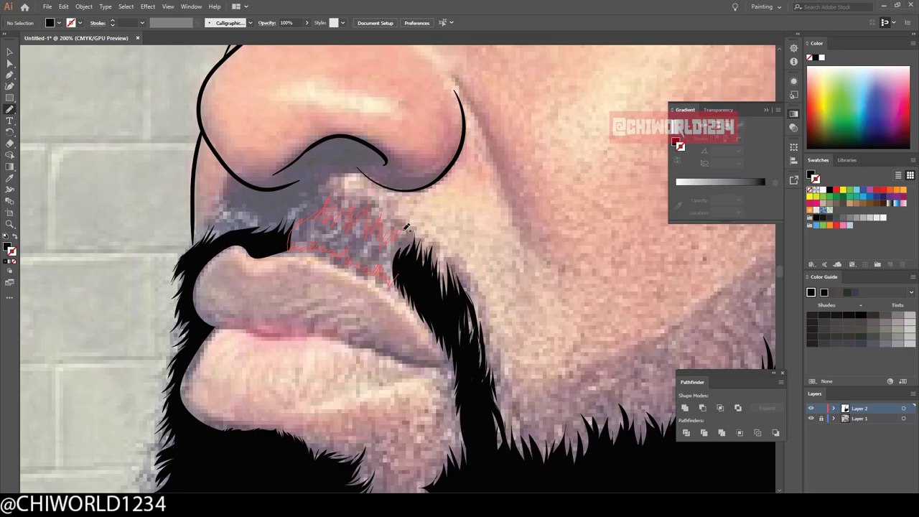
pyautogui.moveTo(406, 227); pyautogui.dragTo(407, 228)
pyautogui.scroll(-4, 421, 402)
pyautogui.scroll(5, 344, 302)
pyautogui.moveTo(262, 334); pyautogui.dragTo(372, 325)
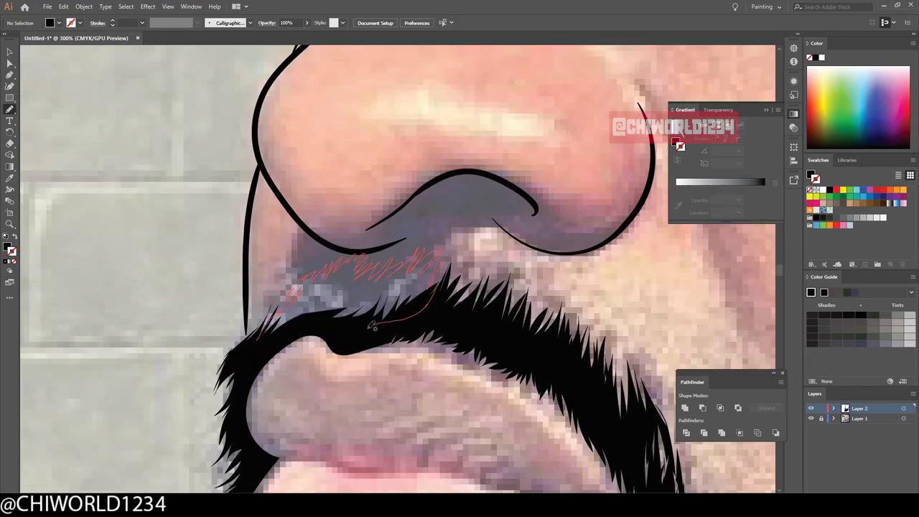
# - Fill the nostril shape black and toggle the photo to check the drawing
pyautogui.scroll(3, 406, 247)
pyautogui.moveTo(414, 257); pyautogui.dragTo(534, 255)
pyautogui.scroll(-1, 535, 255)
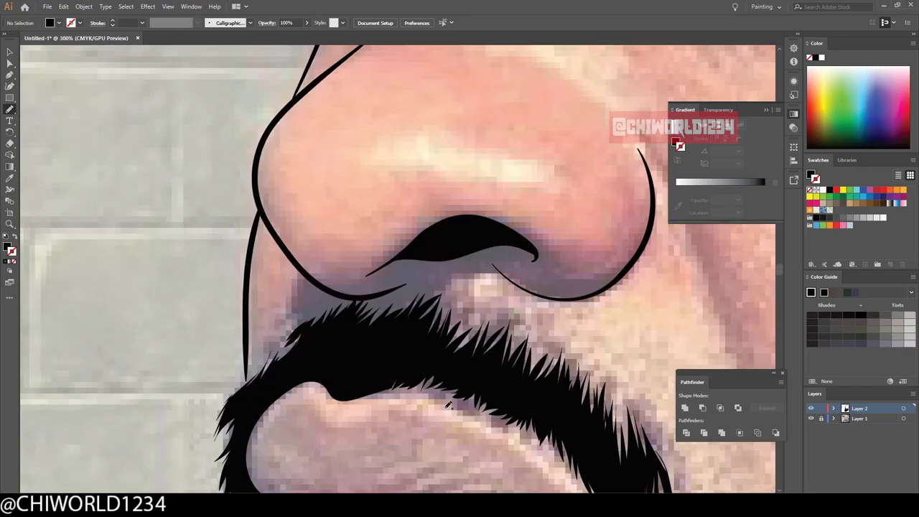
pyautogui.scroll(-3, 431, 258)
pyautogui.click(810, 418)
pyautogui.click(811, 418)
pyautogui.scroll(4, 337, 266)
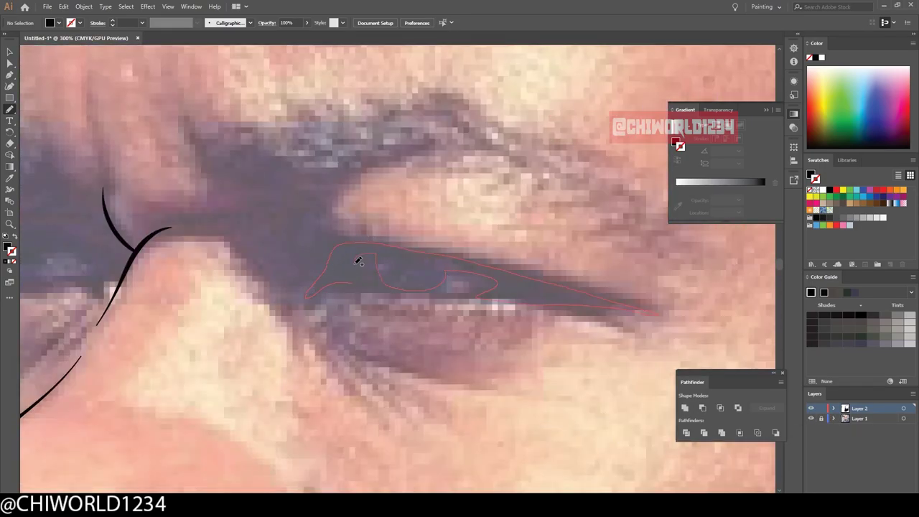
# - Pencil-trace both eyes as solid black shapes, checking them against the reference photo
pyautogui.moveTo(357, 260); pyautogui.dragTo(357, 260)
pyautogui.scroll(-3, 357, 260)
pyautogui.click(810, 418)
pyautogui.scroll(2, 431, 259)
pyautogui.click(811, 418)
pyautogui.scroll(2, 273, 287)
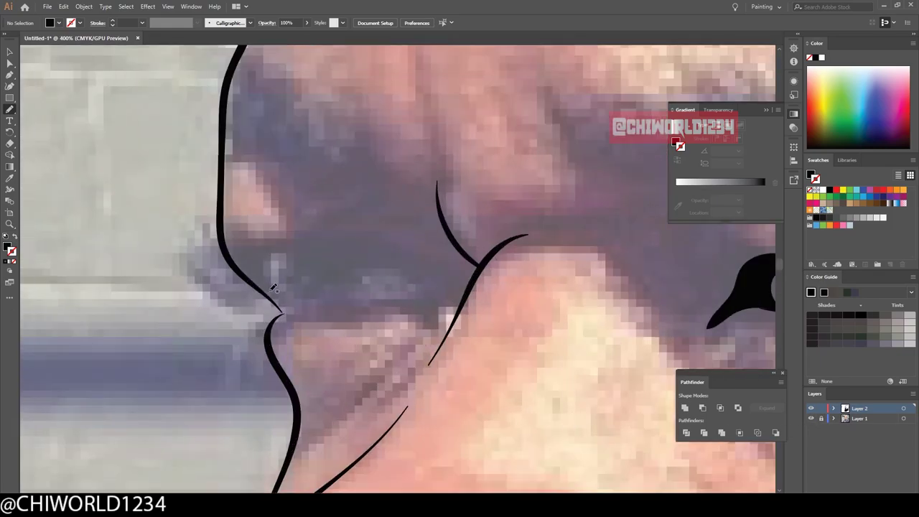
pyautogui.moveTo(386, 265); pyautogui.dragTo(297, 251)
pyautogui.scroll(-3, 297, 250)
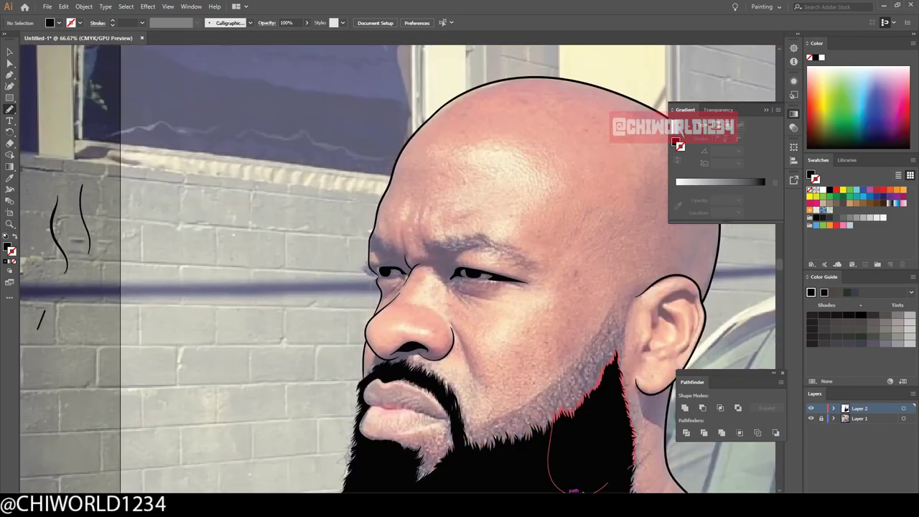
pyautogui.click(811, 418)
pyautogui.click(810, 418)
pyautogui.scroll(4, 541, 408)
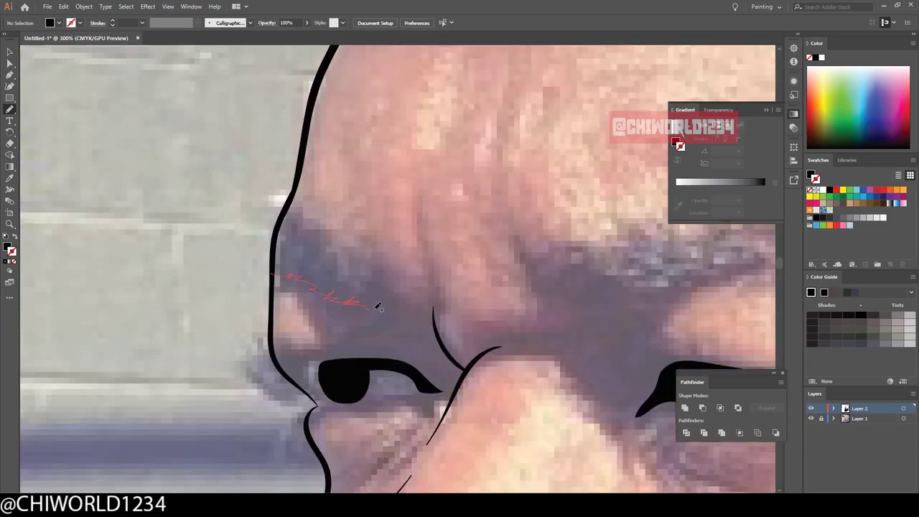
# - Pencil both eyebrows as closed, solid black shapes
pyautogui.moveTo(281, 222); pyautogui.dragTo(281, 223)
pyautogui.scroll(-3, 281, 223)
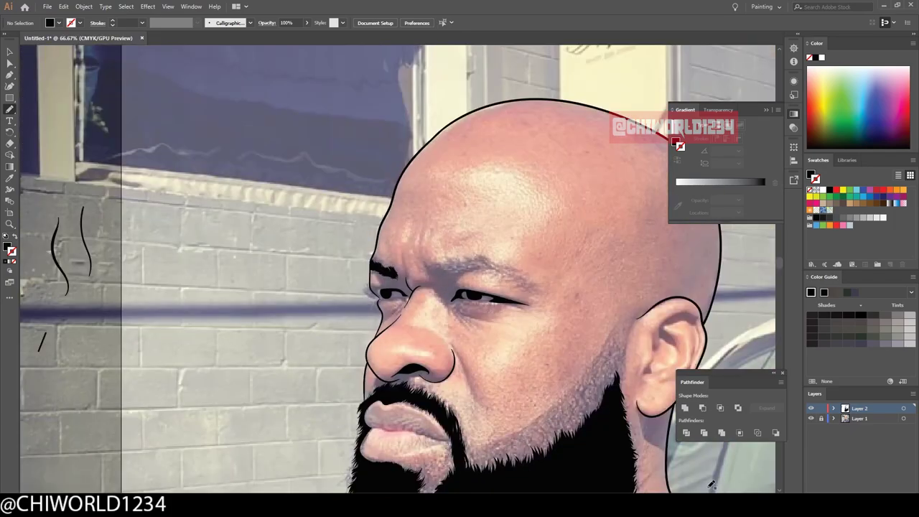
pyautogui.click(811, 418)
pyautogui.click(810, 419)
pyautogui.scroll(3, 183, 260)
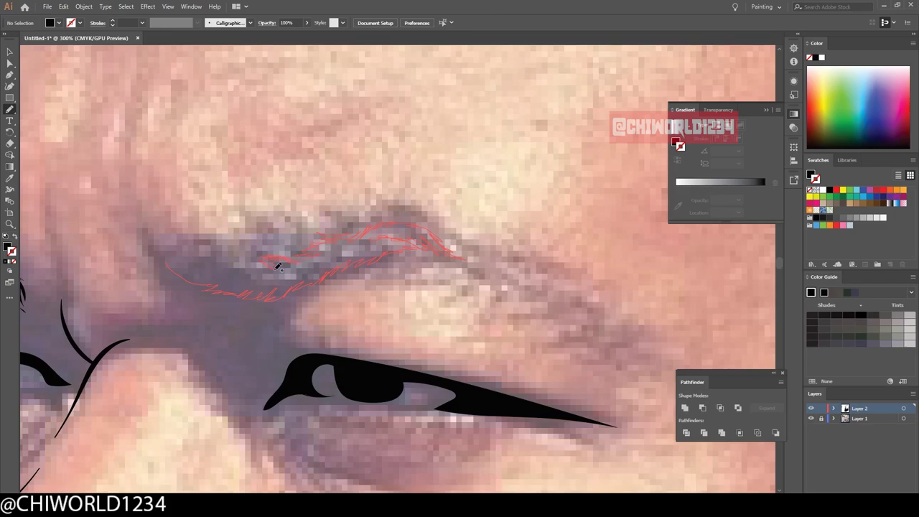
pyautogui.moveTo(188, 263); pyautogui.dragTo(169, 259)
pyautogui.scroll(-3, 188, 263)
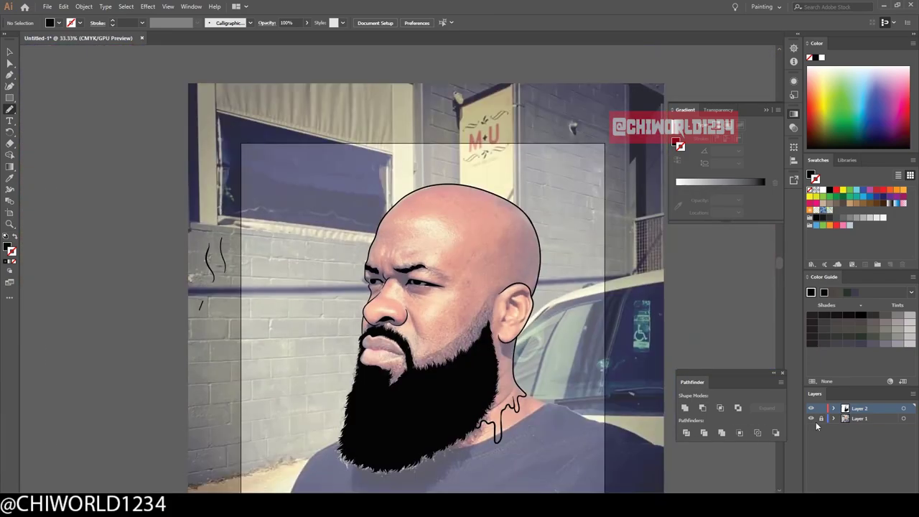
pyautogui.click(810, 419)
pyautogui.click(810, 418)
pyautogui.scroll(5, 424, 408)
# - Fill the beard edge beside the lips with a closed black shape
pyautogui.moveTo(266, 423); pyautogui.dragTo(316, 239)
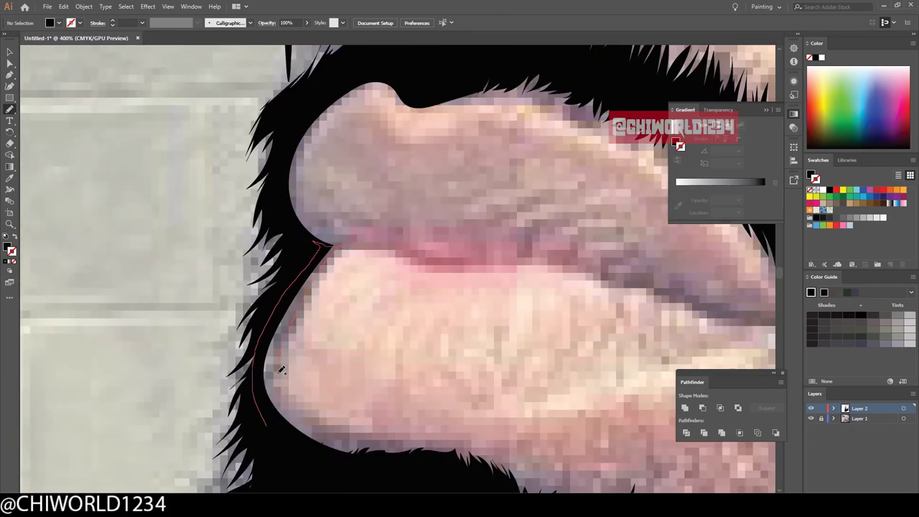
pyautogui.moveTo(466, 453); pyautogui.dragTo(467, 452)
pyautogui.scroll(-3, 466, 452)
pyautogui.click(811, 418)
pyautogui.click(810, 418)
pyautogui.scroll(4, 287, 443)
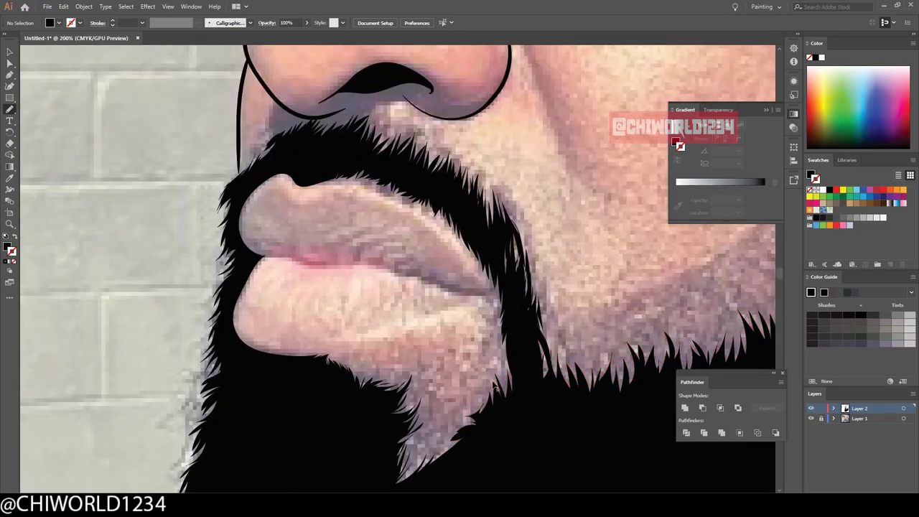
# - Switch to black stroke with no fill and outline the lip seam and both lip edges
pyautogui.hotkey('shift', 'x')
pyautogui.moveTo(228, 247)
pyautogui.mouseDown()
pyautogui.moveTo(511, 286)
pyautogui.moveTo(594, 307)
pyautogui.mouseUp()
pyautogui.moveTo(198, 349); pyautogui.dragTo(596, 305)
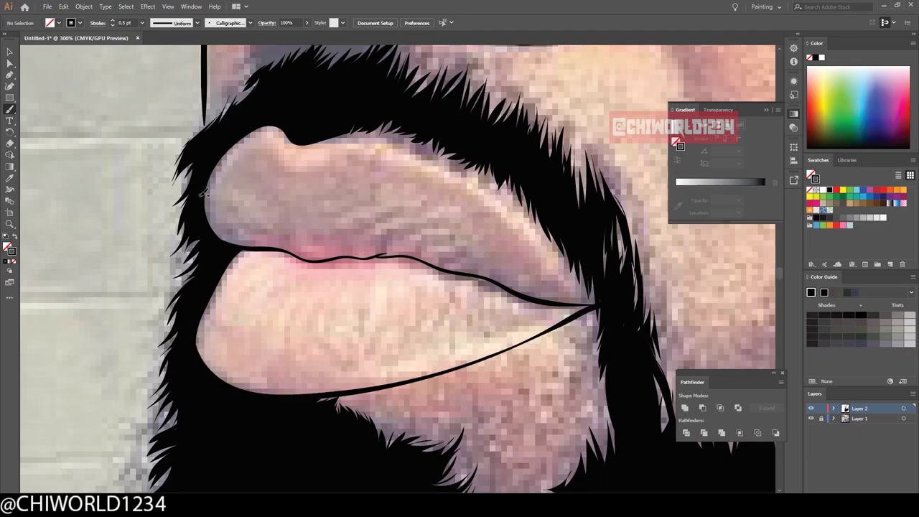
pyautogui.moveTo(329, 133); pyautogui.dragTo(595, 305)
pyautogui.scroll(-3, 459, 287)
pyautogui.click(811, 418)
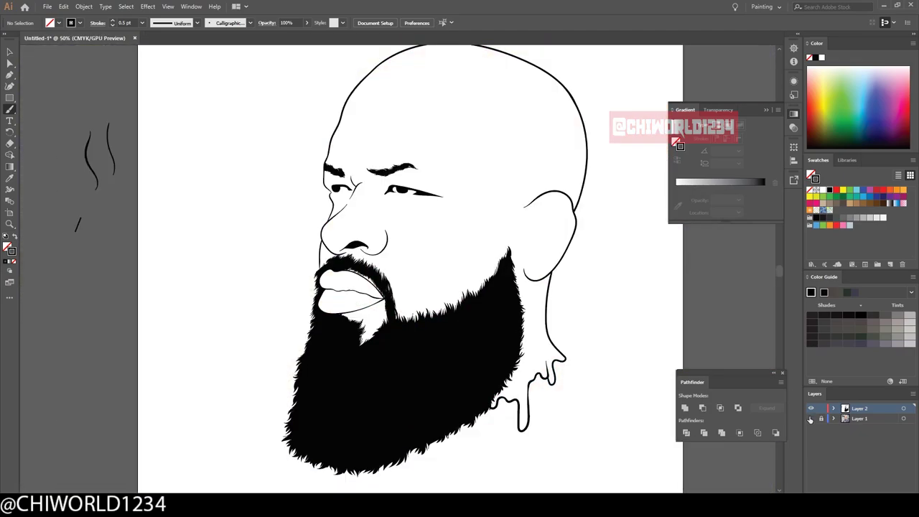
pyautogui.click(810, 418)
pyautogui.scroll(2, 460, 287)
pyautogui.scroll(5, 413, 152)
# - Line the lower edges of both eyes, joining the eye corner to the cheek line
pyautogui.scroll(-2, 463, 283)
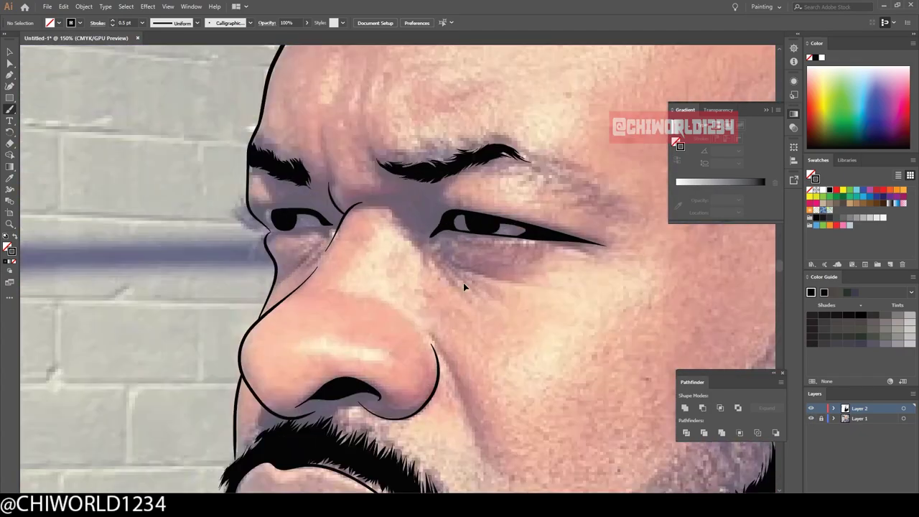
pyautogui.scroll(3, 463, 282)
pyautogui.moveTo(368, 228); pyautogui.dragTo(552, 240)
pyautogui.scroll(-3, 505, 331)
pyautogui.scroll(4, 339, 298)
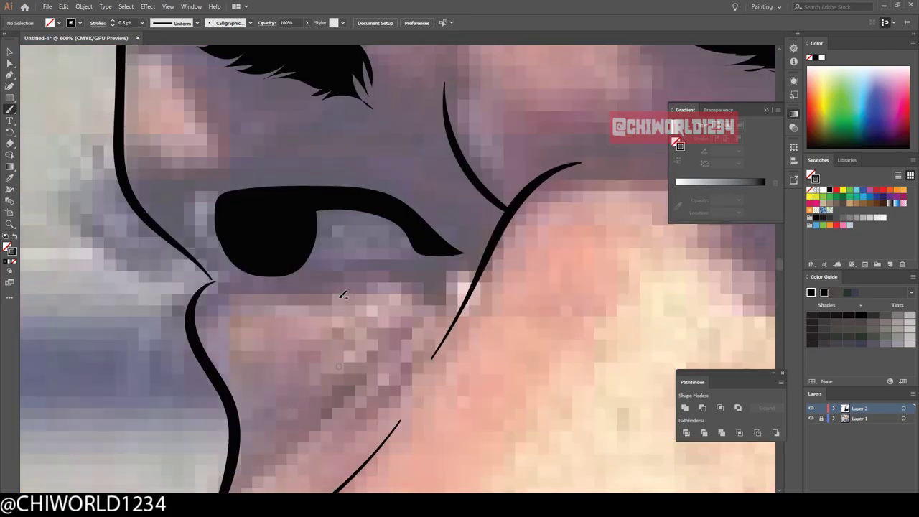
pyautogui.moveTo(230, 219); pyautogui.dragTo(435, 251)
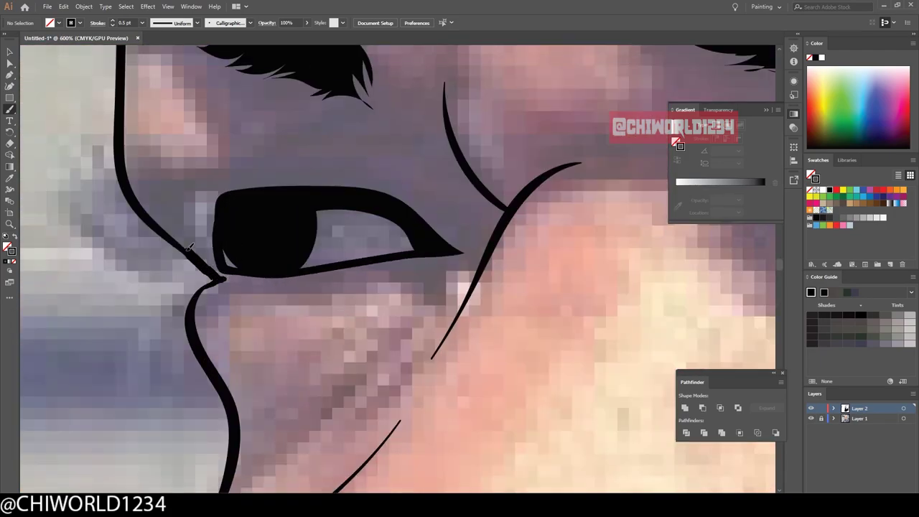
pyautogui.moveTo(219, 283); pyautogui.dragTo(159, 227)
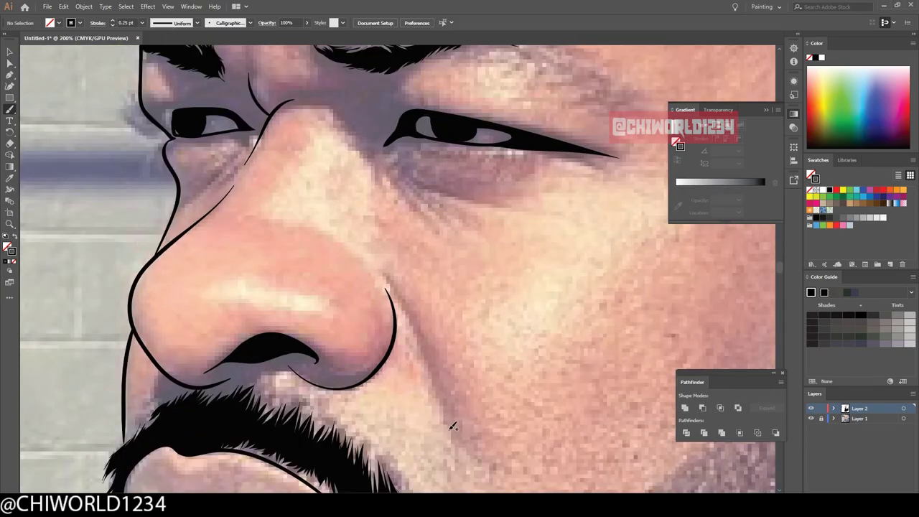
# - Add thin crease lines beside the nose, under the eye, near the eyebrow and at the nose bridge
pyautogui.moveTo(441, 413); pyautogui.dragTo(388, 285)
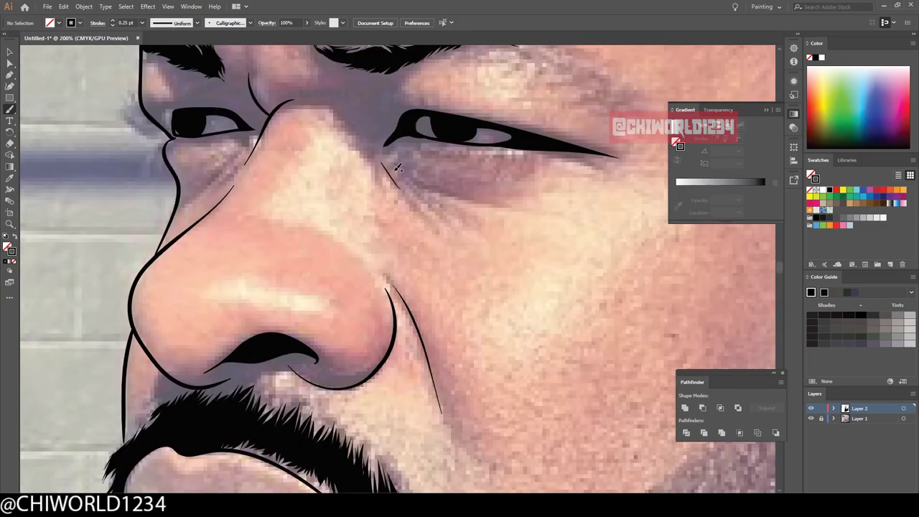
pyautogui.moveTo(397, 167); pyautogui.dragTo(413, 193)
pyautogui.moveTo(409, 180); pyautogui.dragTo(508, 206)
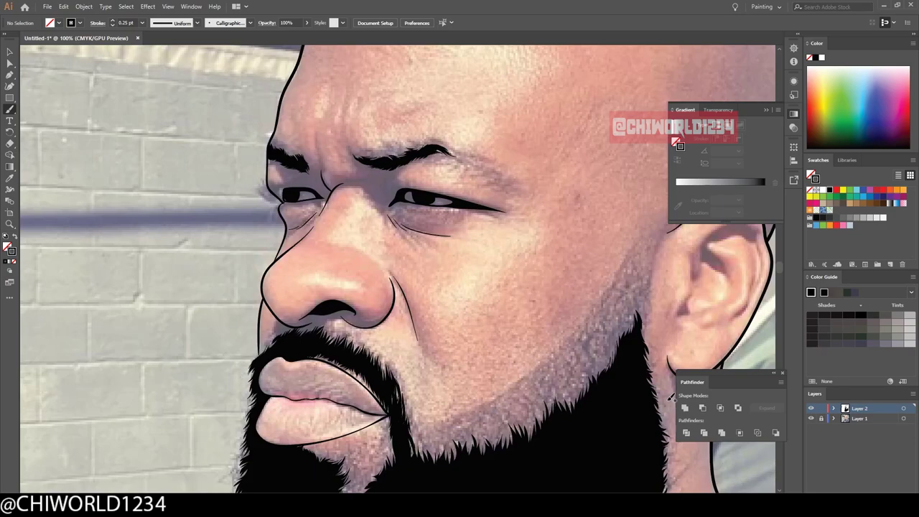
pyautogui.moveTo(378, 264); pyautogui.dragTo(369, 230)
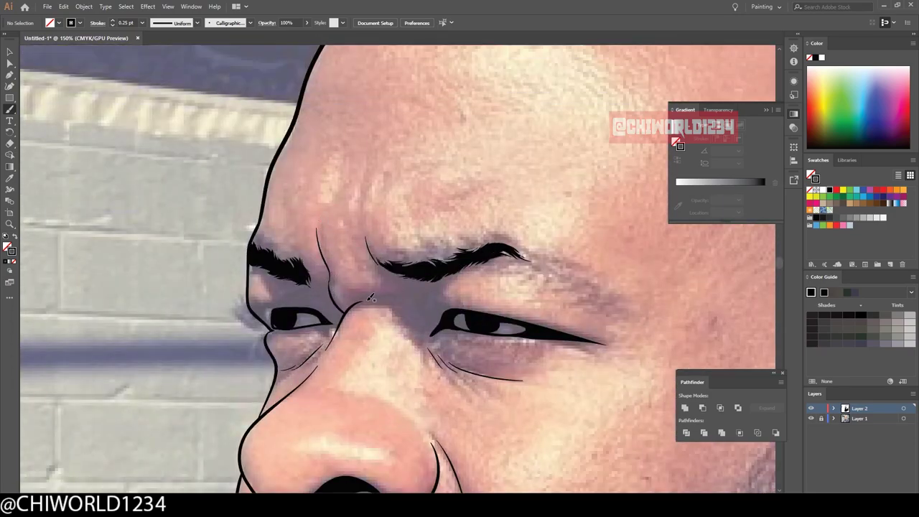
pyautogui.moveTo(343, 318); pyautogui.dragTo(349, 303)
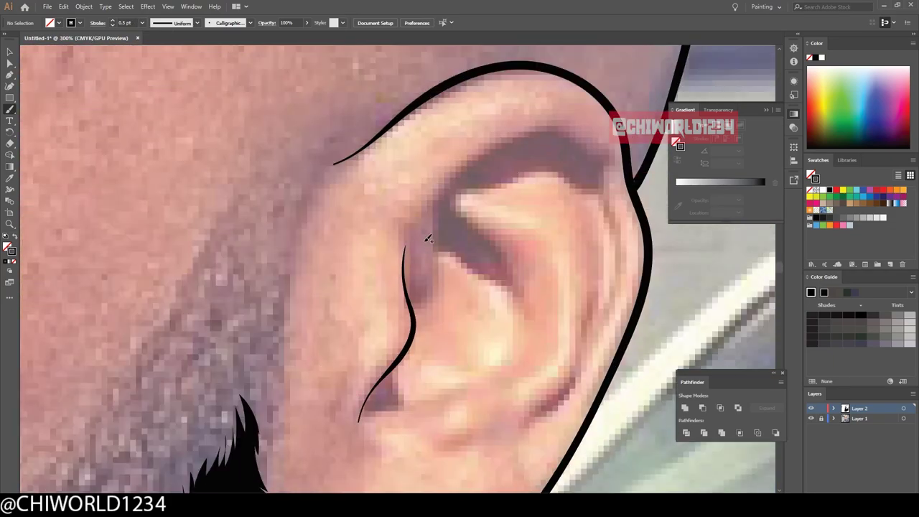
# - Stroke the inner ear curve, rim folds, lower fold and a small curve beneath it
pyautogui.moveTo(433, 291)
pyautogui.mouseDown()
pyautogui.moveTo(522, 135)
pyautogui.moveTo(605, 168)
pyautogui.moveTo(513, 434)
pyautogui.mouseUp()
pyautogui.moveTo(553, 404); pyautogui.dragTo(577, 203)
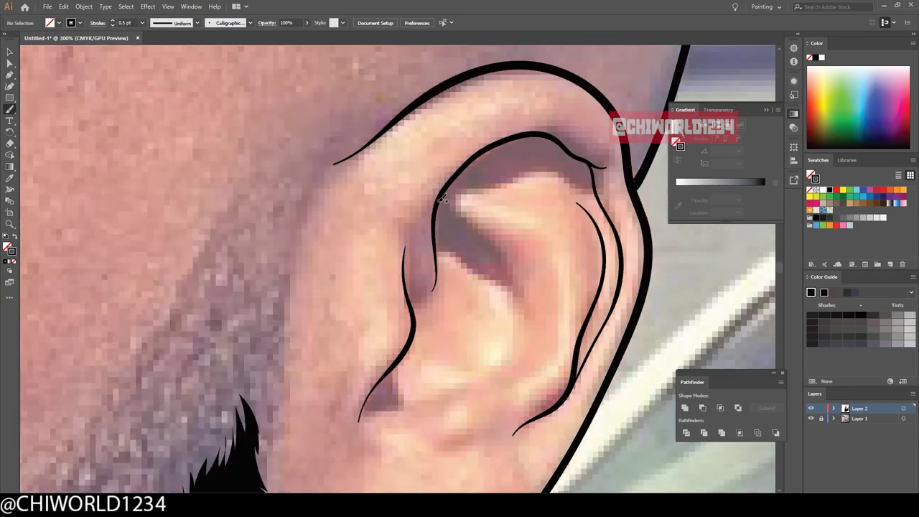
pyautogui.moveTo(437, 206)
pyautogui.mouseDown()
pyautogui.moveTo(522, 350)
pyautogui.moveTo(370, 414)
pyautogui.mouseUp()
pyautogui.moveTo(414, 439); pyautogui.dragTo(491, 431)
pyautogui.moveTo(479, 154); pyautogui.dragTo(506, 195)
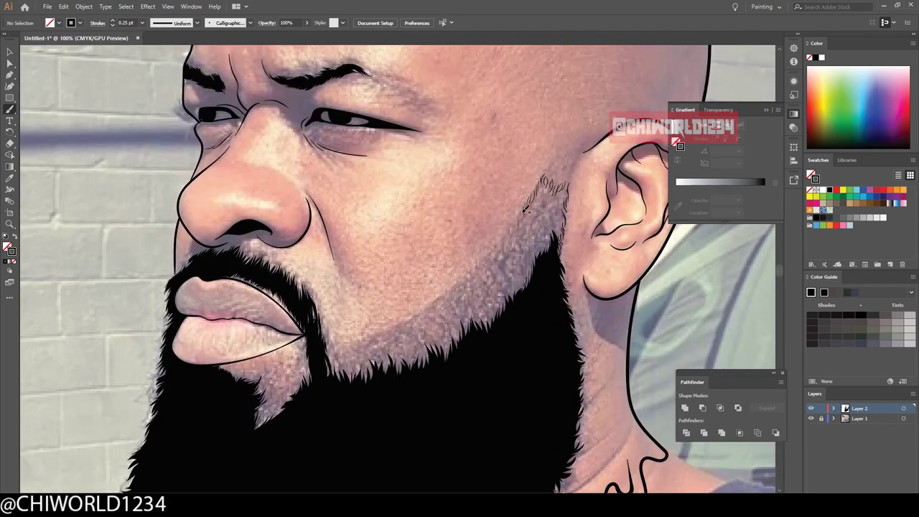
# - Add fine hair strokes along the beard's right and cheek edges and the mustache's upper edge
pyautogui.moveTo(452, 291); pyautogui.dragTo(406, 324)
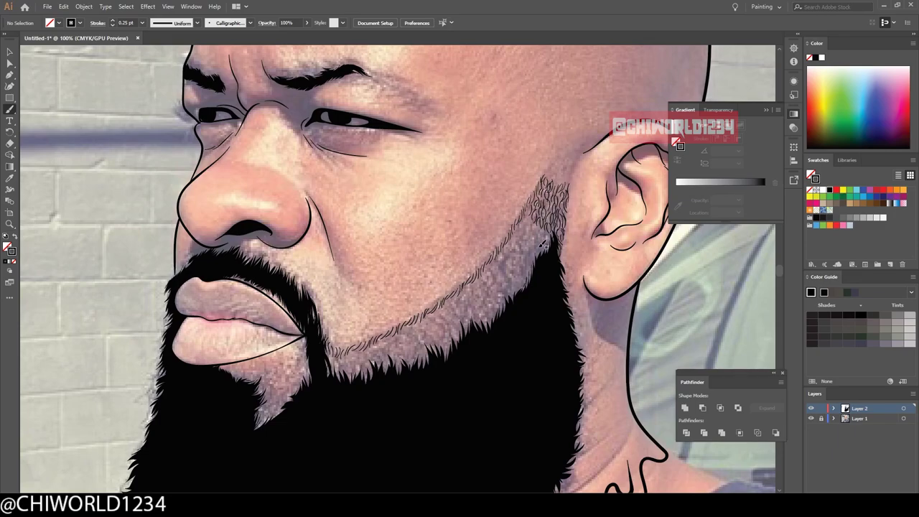
pyautogui.moveTo(536, 237); pyautogui.dragTo(521, 221)
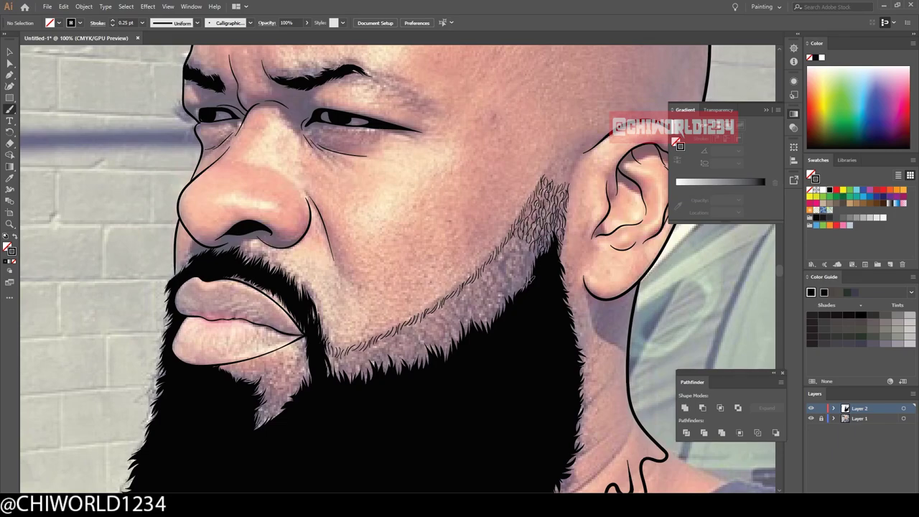
pyautogui.moveTo(530, 284); pyautogui.dragTo(531, 249)
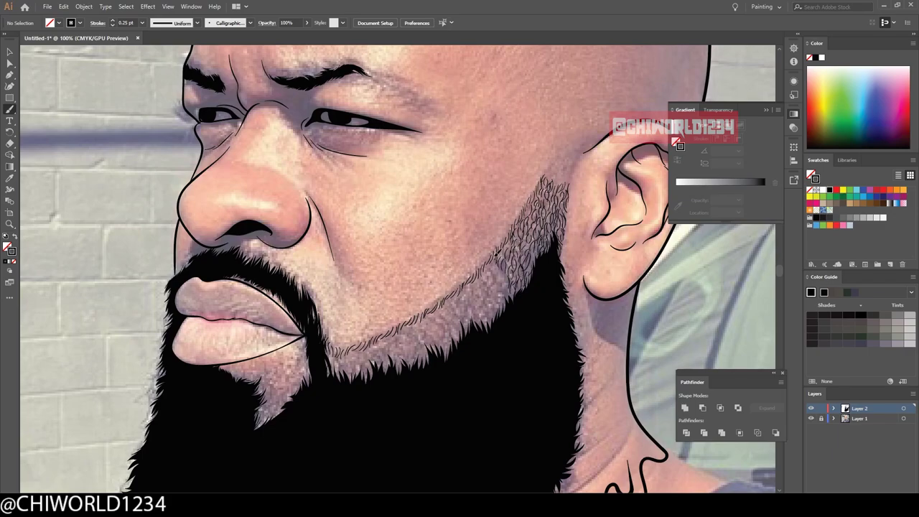
pyautogui.moveTo(487, 319)
pyautogui.mouseDown()
pyautogui.moveTo(481, 288)
pyautogui.moveTo(464, 291)
pyautogui.mouseUp()
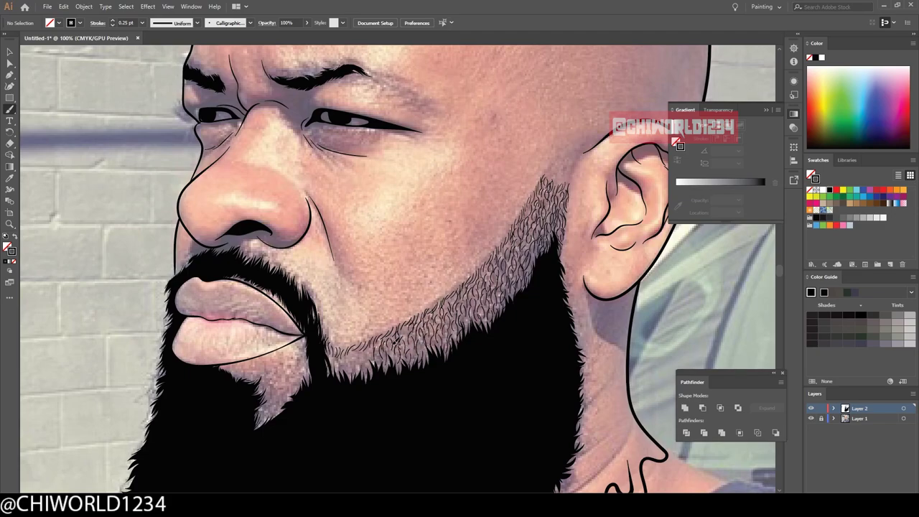
pyautogui.moveTo(350, 375); pyautogui.dragTo(338, 357)
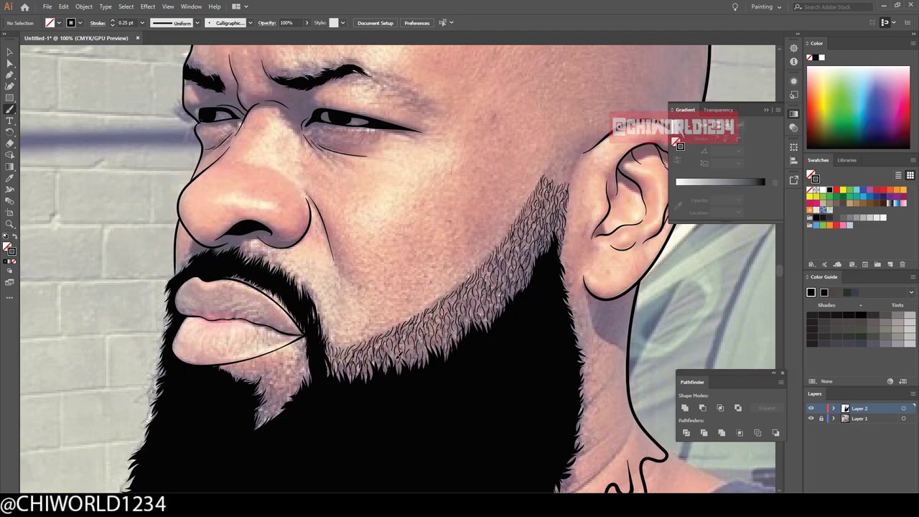
pyautogui.moveTo(421, 366)
pyautogui.mouseDown()
pyautogui.moveTo(414, 345)
pyautogui.moveTo(449, 297)
pyautogui.mouseUp()
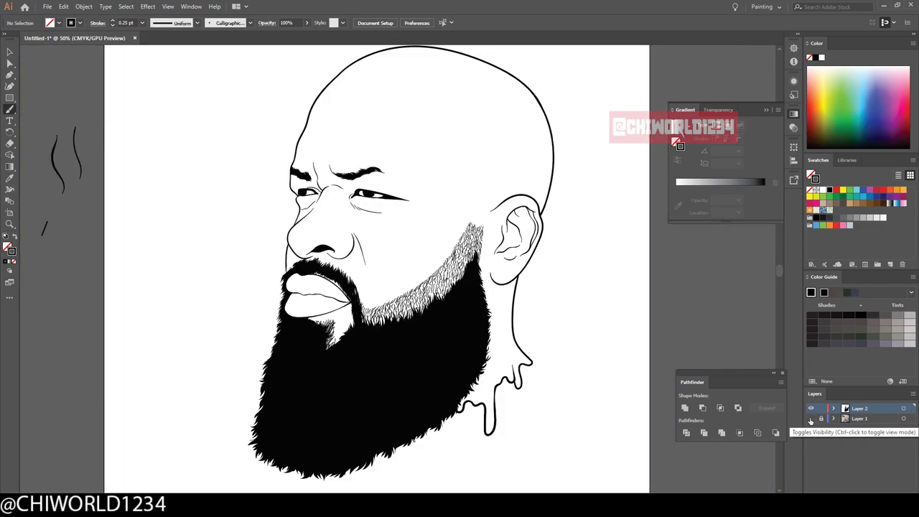
pyautogui.moveTo(323, 338)
pyautogui.mouseDown()
pyautogui.moveTo(320, 312)
pyautogui.moveTo(290, 267)
pyautogui.mouseUp()
pyautogui.moveTo(293, 276); pyautogui.dragTo(253, 251)
pyautogui.moveTo(260, 265); pyautogui.dragTo(245, 246)
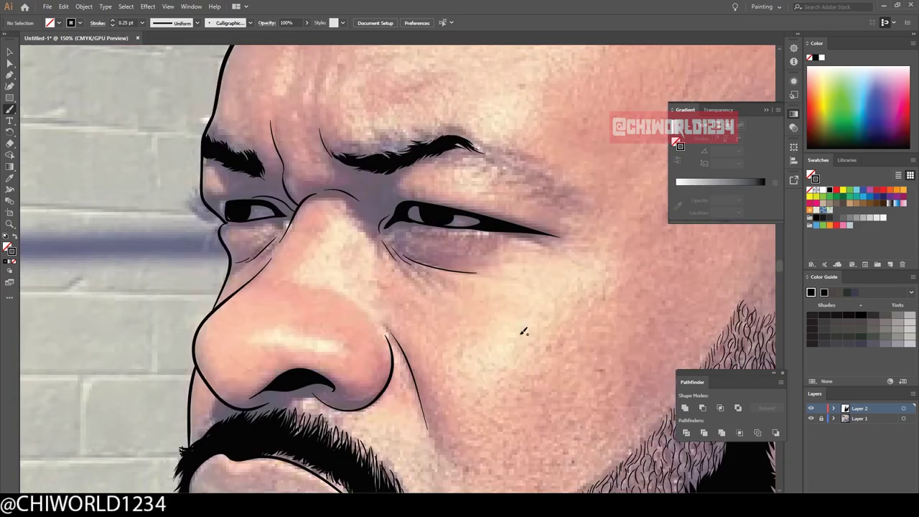
# - Draw wispy hair strokes along the eyebrow tail and upper edge, plus a thin line near the eye
pyautogui.moveTo(585, 248); pyautogui.dragTo(531, 228)
pyautogui.moveTo(539, 231); pyautogui.dragTo(478, 204)
pyautogui.moveTo(496, 209); pyautogui.dragTo(455, 198)
pyautogui.moveTo(354, 201)
pyautogui.mouseDown()
pyautogui.moveTo(465, 178)
pyautogui.moveTo(506, 207)
pyautogui.mouseUp()
pyautogui.moveTo(551, 231); pyautogui.dragTo(463, 182)
pyautogui.moveTo(511, 207)
pyautogui.mouseDown()
pyautogui.moveTo(459, 190)
pyautogui.moveTo(406, 213)
pyautogui.moveTo(335, 198)
pyautogui.mouseUp()
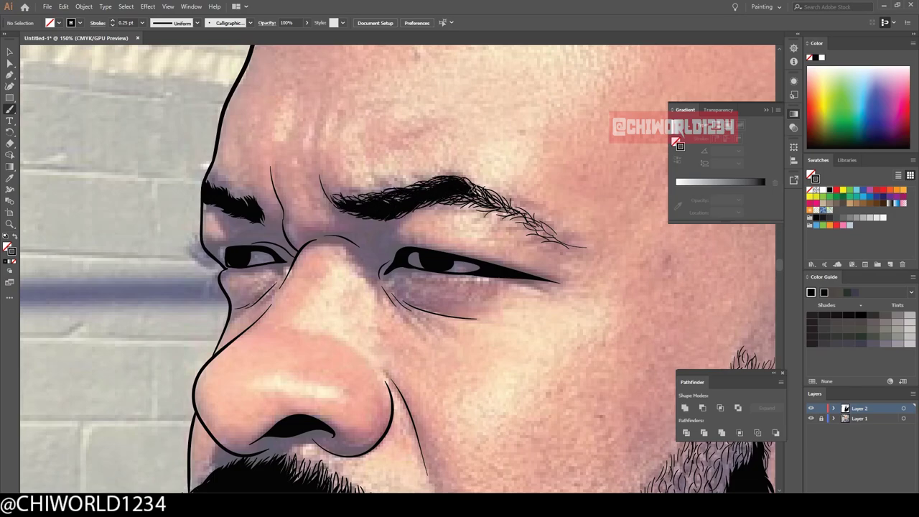
# - Add a few more hairs to fill gaps in the far eyebrow
pyautogui.moveTo(502, 207); pyautogui.dragTo(469, 185)
pyautogui.moveTo(406, 191); pyautogui.dragTo(358, 203)
pyautogui.hotkey('ctrl', '-')
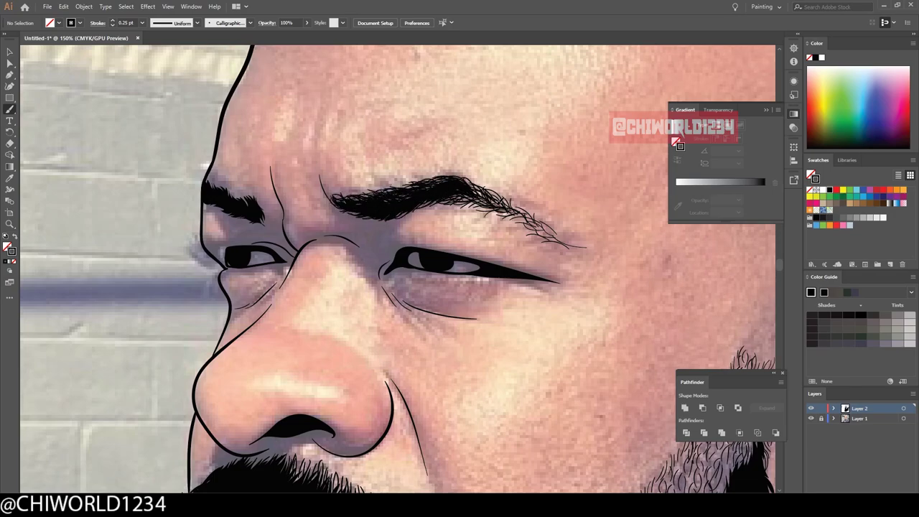
pyautogui.hotkey('ctrl', '-')
pyautogui.hotkey('ctrl', '+')
pyautogui.hotkey('ctrl', '+')
pyautogui.hotkey('ctrl', '+')
pyautogui.hotkey('ctrl', '+')
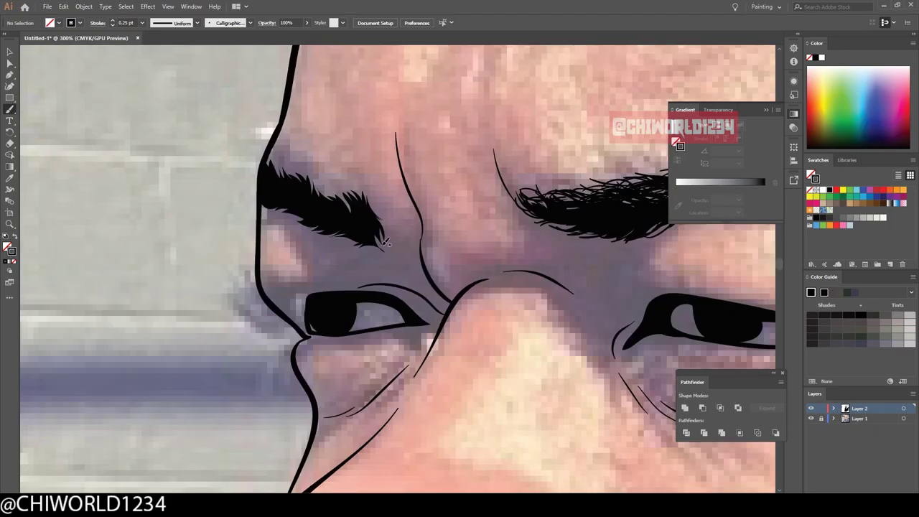
# - Thicken the near eyebrow's inner end and lower edge with hairs, and add a stroke under the eye
pyautogui.moveTo(387, 244)
pyautogui.mouseDown()
pyautogui.moveTo(359, 188)
pyautogui.moveTo(278, 150)
pyautogui.mouseUp()
pyautogui.moveTo(285, 176); pyautogui.dragTo(270, 151)
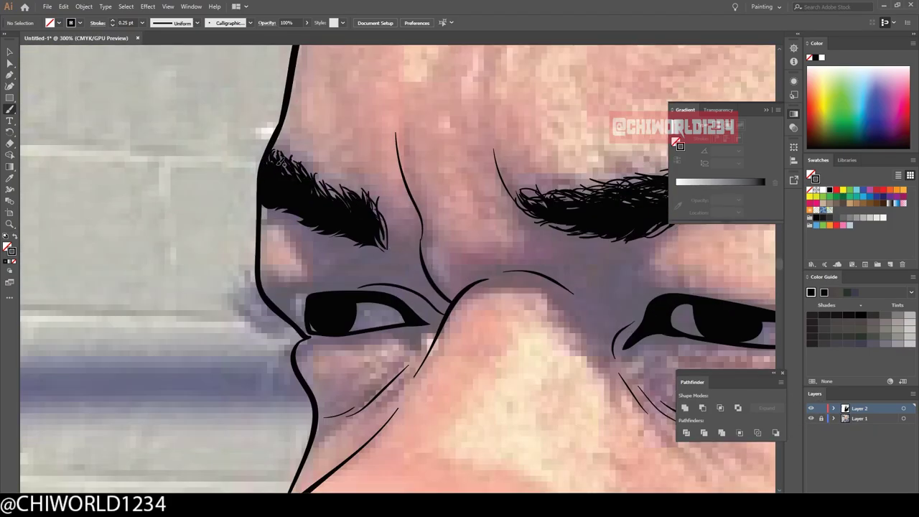
pyautogui.moveTo(384, 212)
pyautogui.mouseDown()
pyautogui.moveTo(391, 250)
pyautogui.moveTo(294, 219)
pyautogui.moveTo(258, 198)
pyautogui.moveTo(253, 156)
pyautogui.mouseUp()
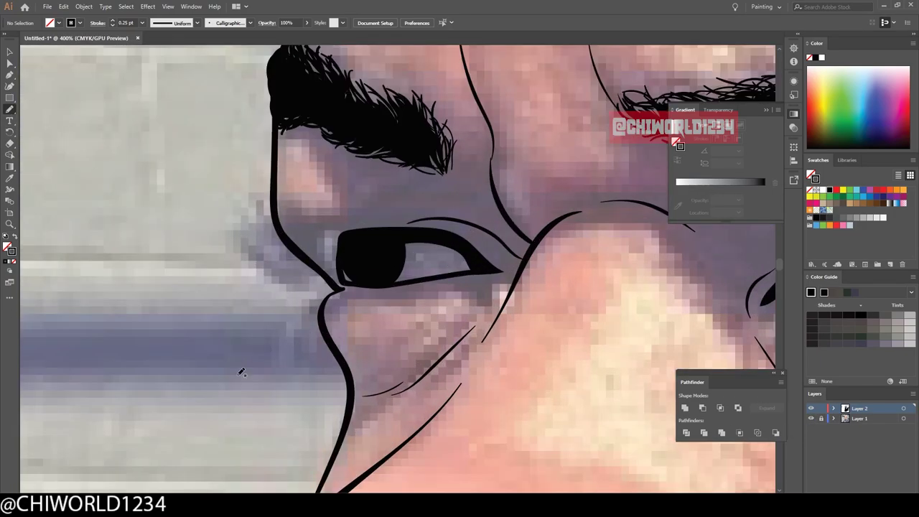
pyautogui.moveTo(342, 280)
pyautogui.mouseDown()
pyautogui.moveTo(431, 275)
pyautogui.moveTo(307, 320)
pyautogui.mouseUp()
# - Paint a thick black upper eyelid with lashes on the near eye and darken the iris's left edge
pyautogui.press('v')
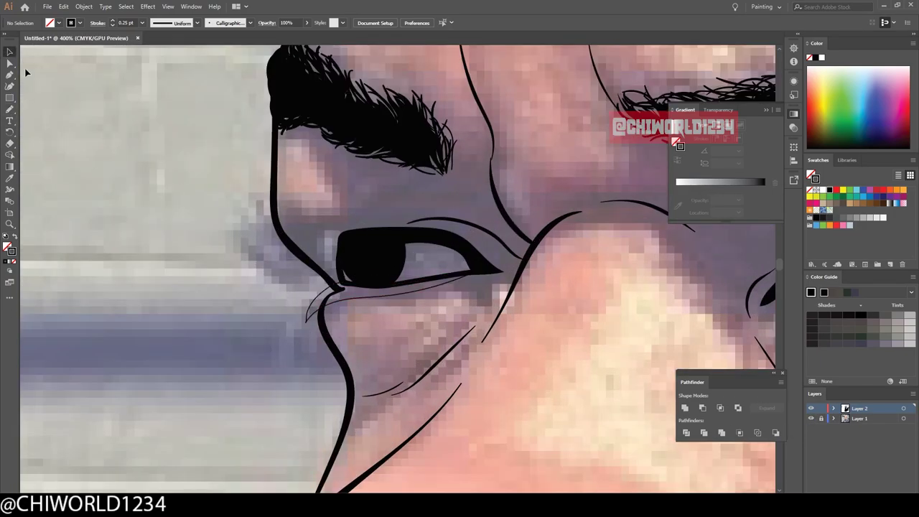
pyautogui.press('b')
pyautogui.moveTo(337, 280); pyautogui.dragTo(341, 285)
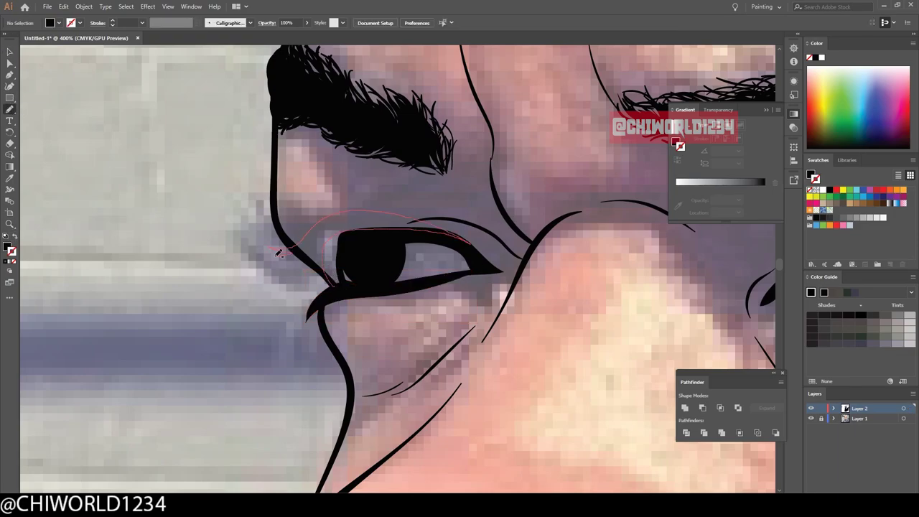
pyautogui.moveTo(328, 237); pyautogui.dragTo(332, 290)
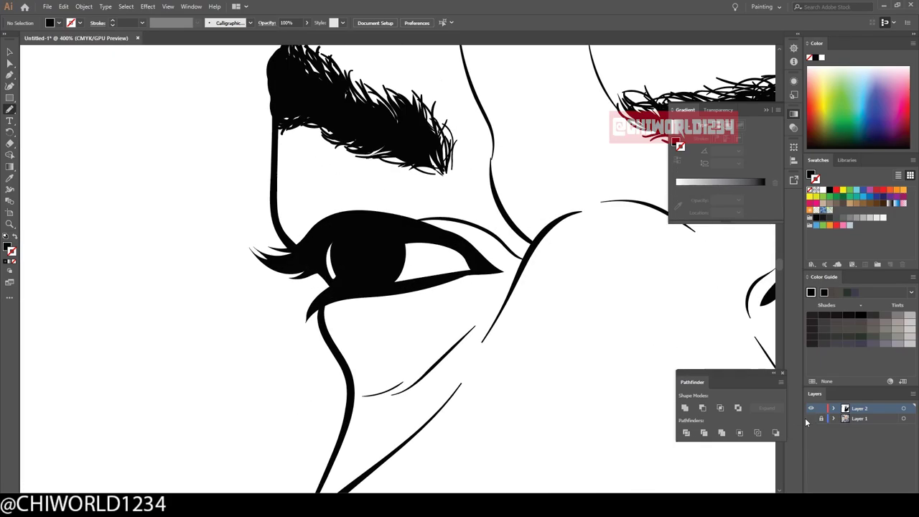
pyautogui.hotkey('ctrl', '=')
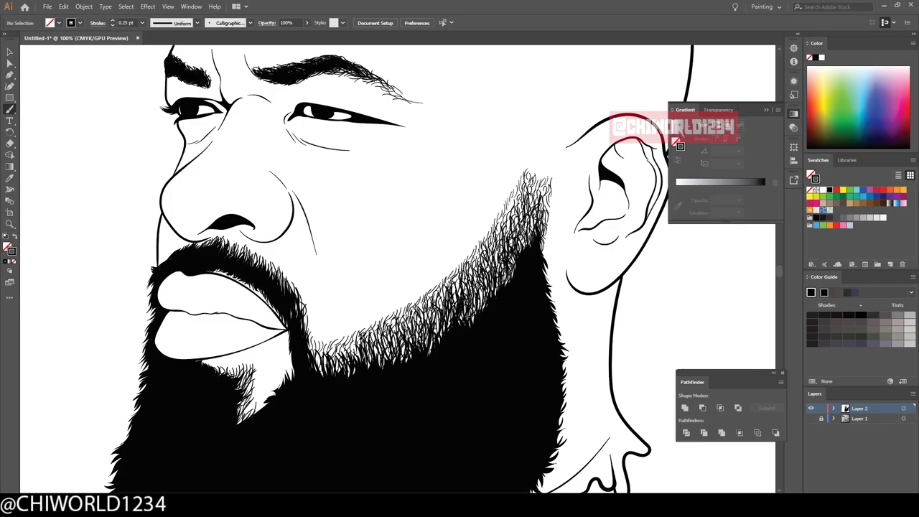
# - Draw hair strands down the beard's right edge, zooming in and out to check them
pyautogui.moveTo(538, 228); pyautogui.dragTo(527, 426)
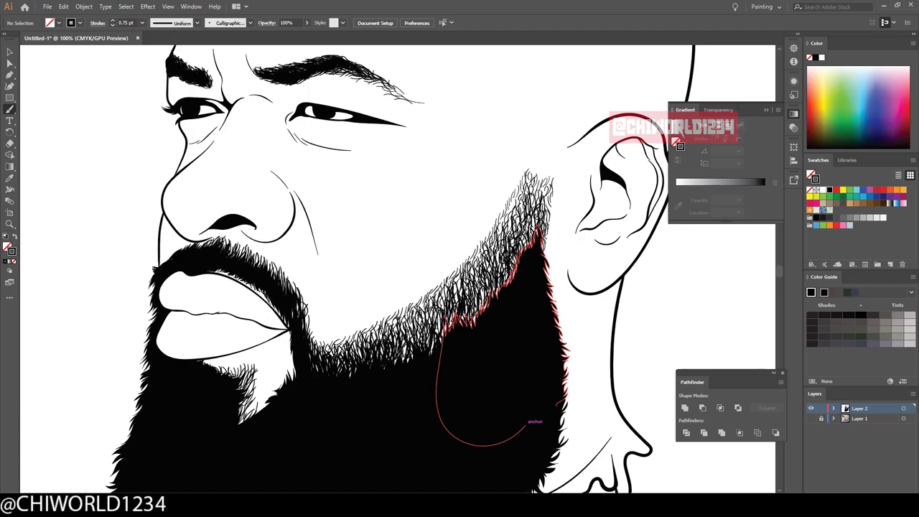
pyautogui.scroll(-3, 528, 427)
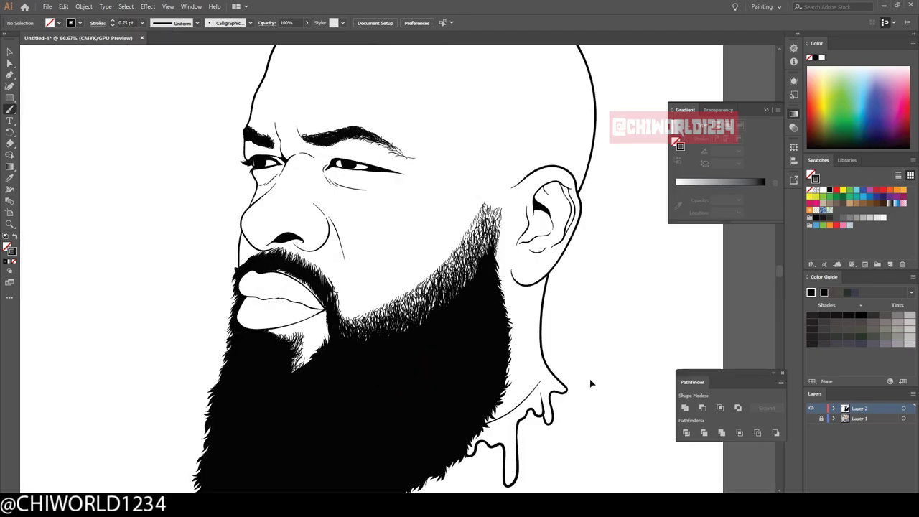
pyautogui.scroll(5, 591, 383)
pyautogui.scroll(-3, 669, 432)
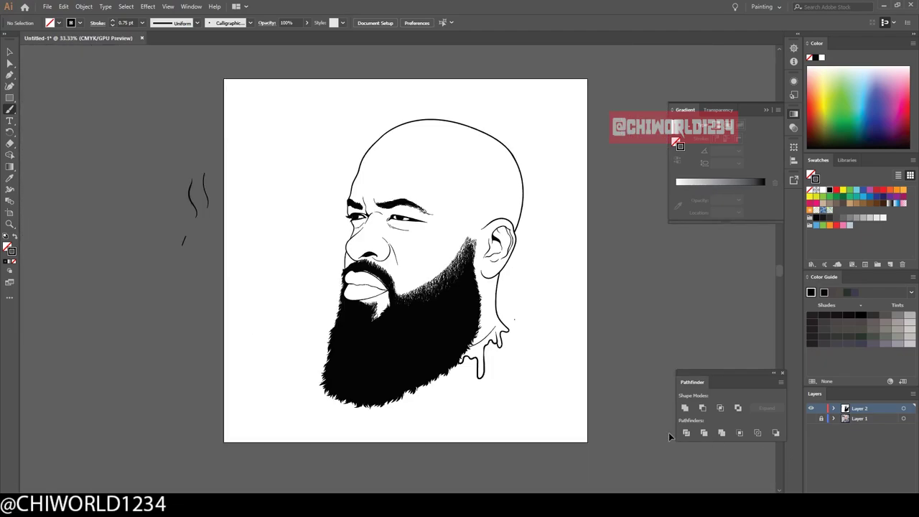
pyautogui.scroll(5, 668, 433)
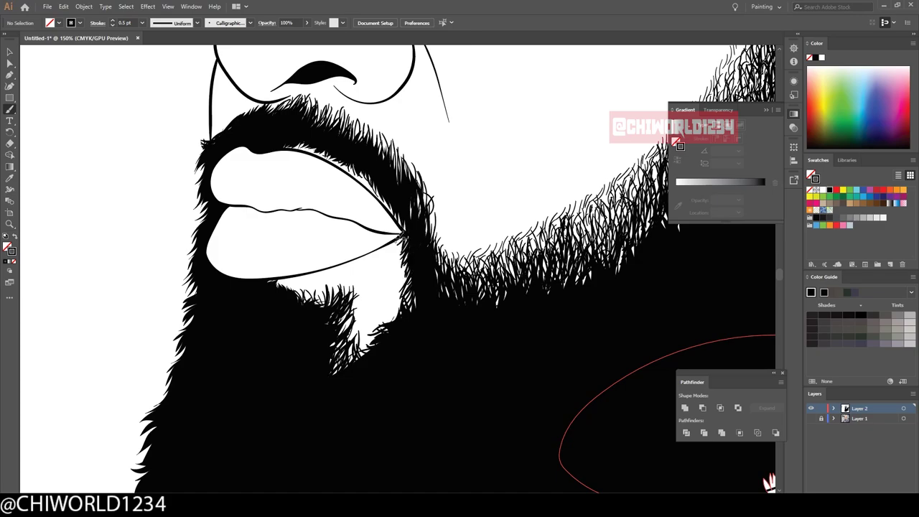
pyautogui.scroll(-3, 305, 294)
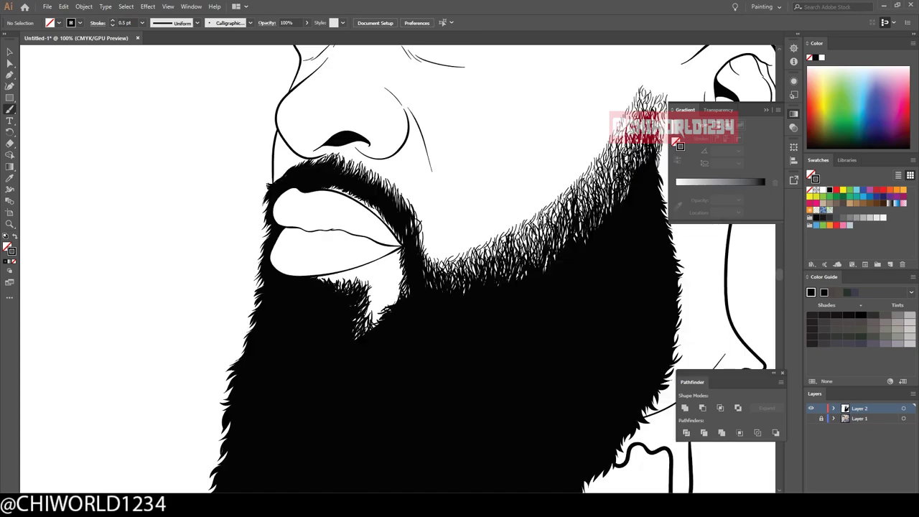
pyautogui.scroll(6, 267, 366)
pyautogui.scroll(-3, 328, 420)
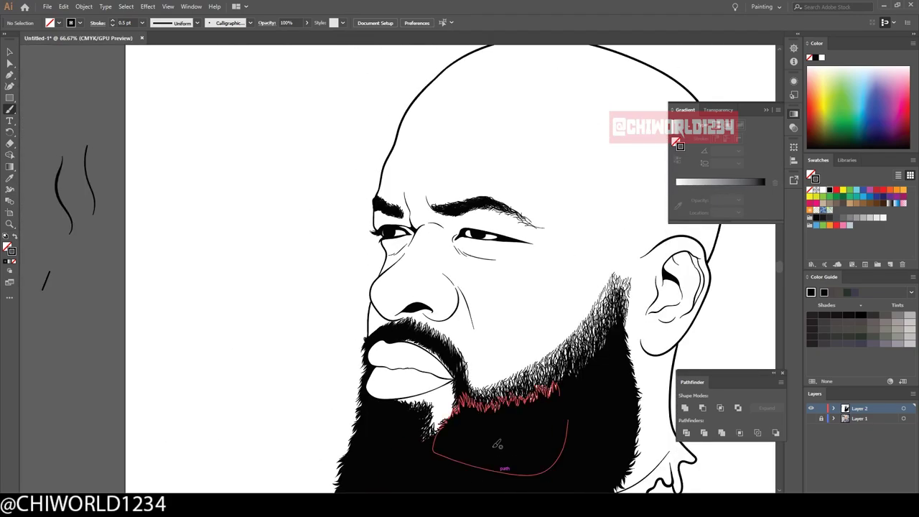
pyautogui.scroll(3, 515, 229)
pyautogui.scroll(-5, 504, 218)
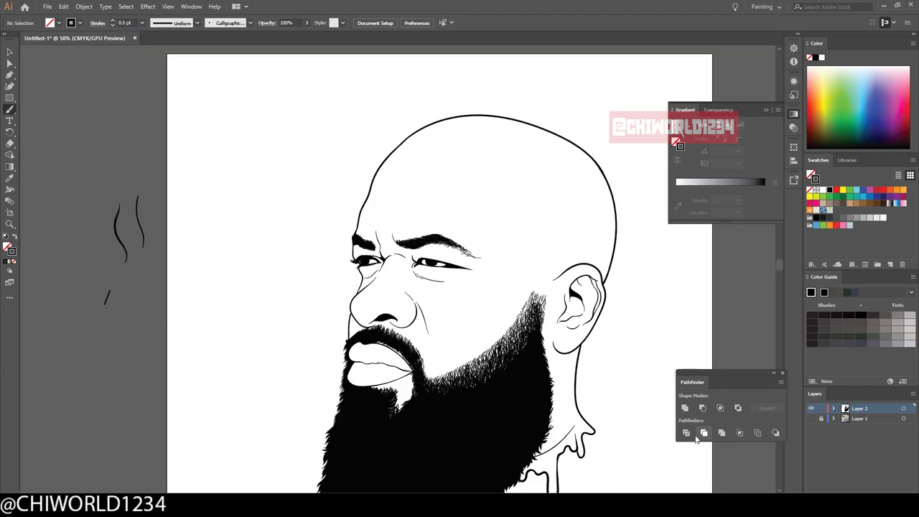
pyautogui.scroll(2, 473, 302)
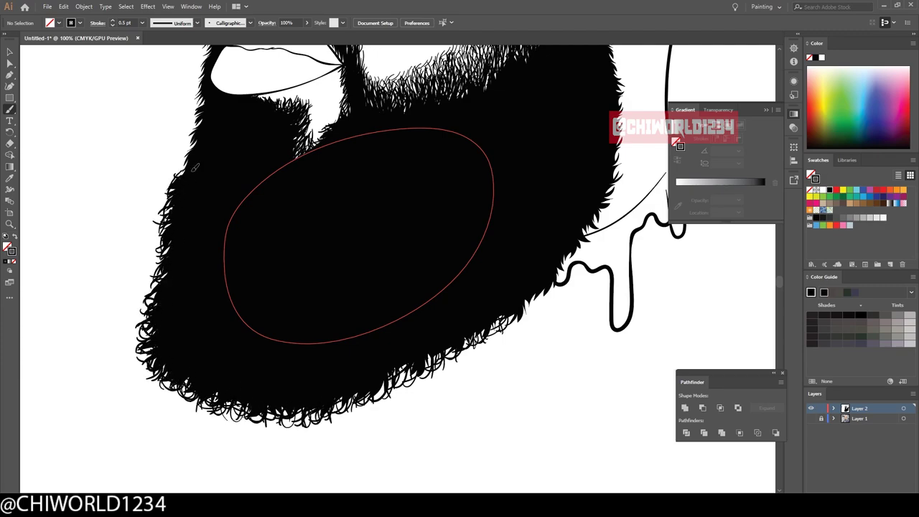
# - Swap to a black fill and paint a drip shape below the beard
pyautogui.scroll(-3, 201, 111)
pyautogui.scroll(3, 623, 393)
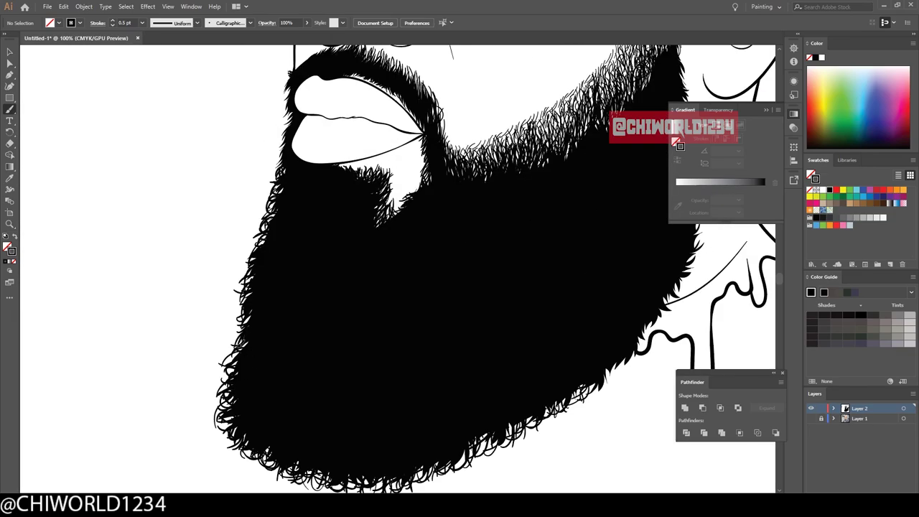
pyautogui.scroll(-3, 354, 201)
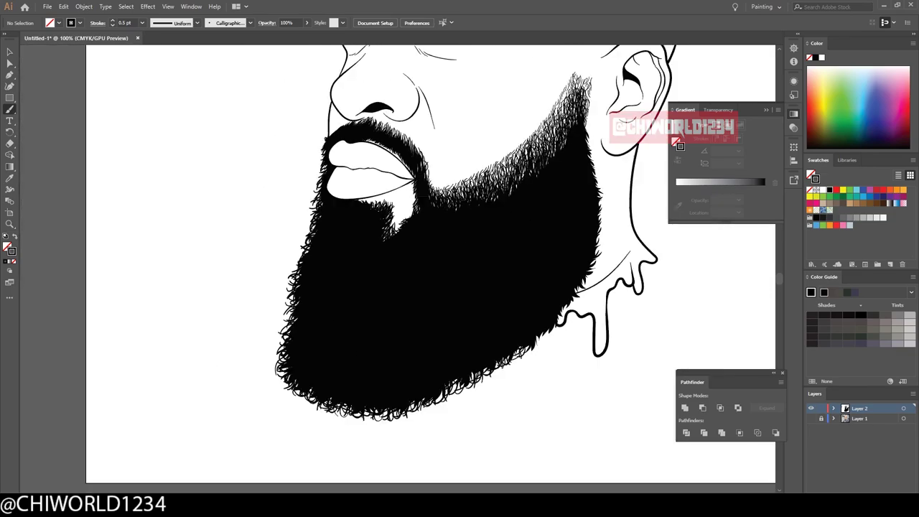
pyautogui.scroll(3, 445, 402)
pyautogui.scroll(-1, 398, 242)
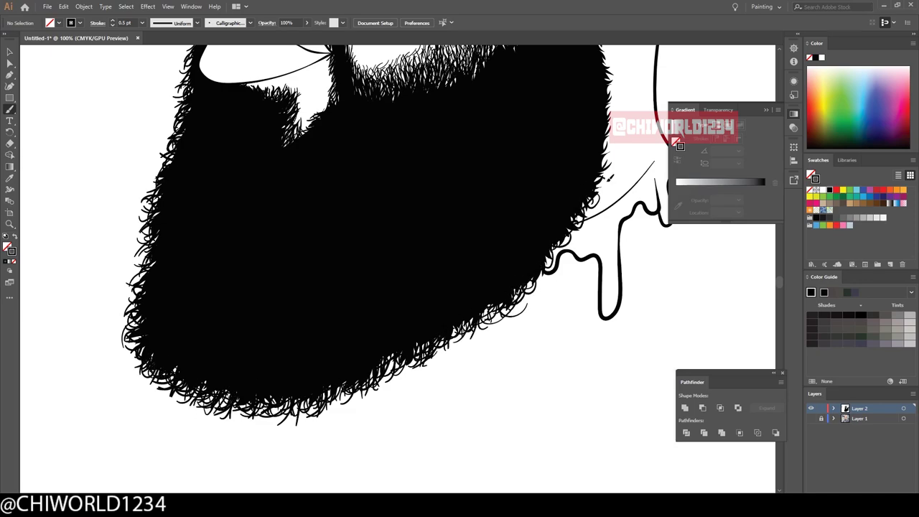
pyautogui.scroll(3, 399, 269)
pyautogui.scroll(-2, 626, 443)
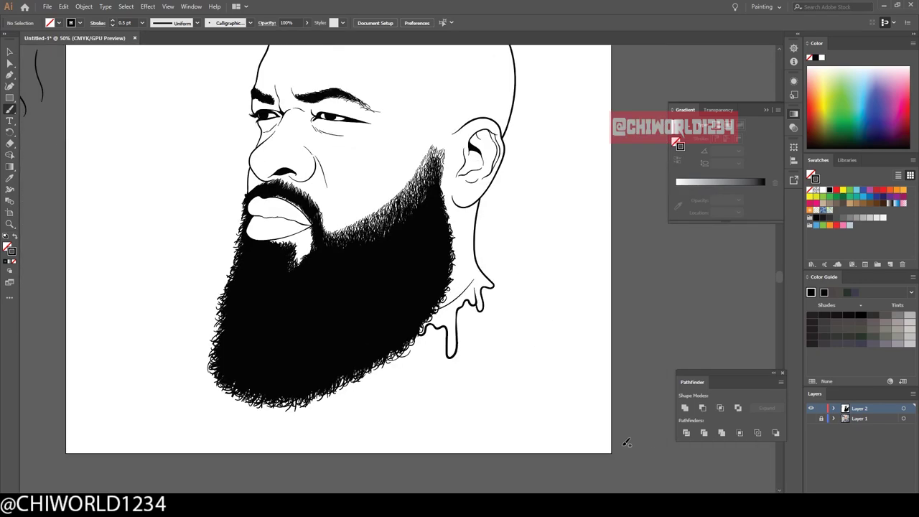
pyautogui.click(14, 237)
pyautogui.scroll(5, 512, 435)
pyautogui.moveTo(287, 316); pyautogui.dragTo(417, 323)
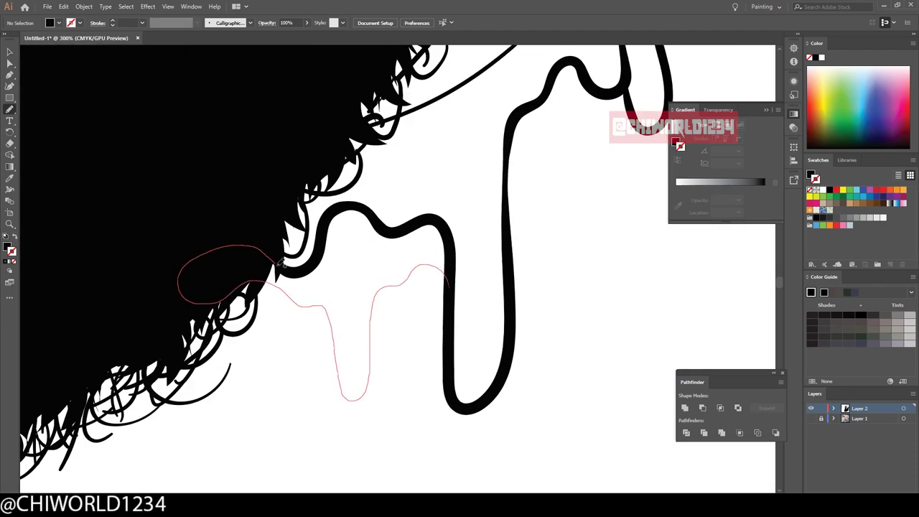
# - Paint another black drip running down the neck and begin a stroke under the lower lip
pyautogui.scroll(-2, 415, 323)
pyautogui.moveTo(595, 225); pyautogui.dragTo(625, 180)
pyautogui.scroll(-2, 625, 181)
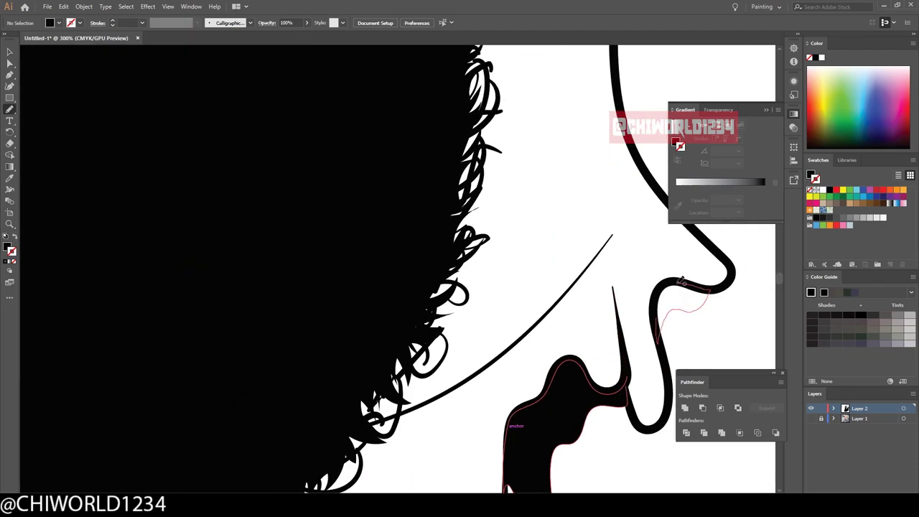
pyautogui.scroll(-2, 564, 459)
pyautogui.scroll(1, 393, 286)
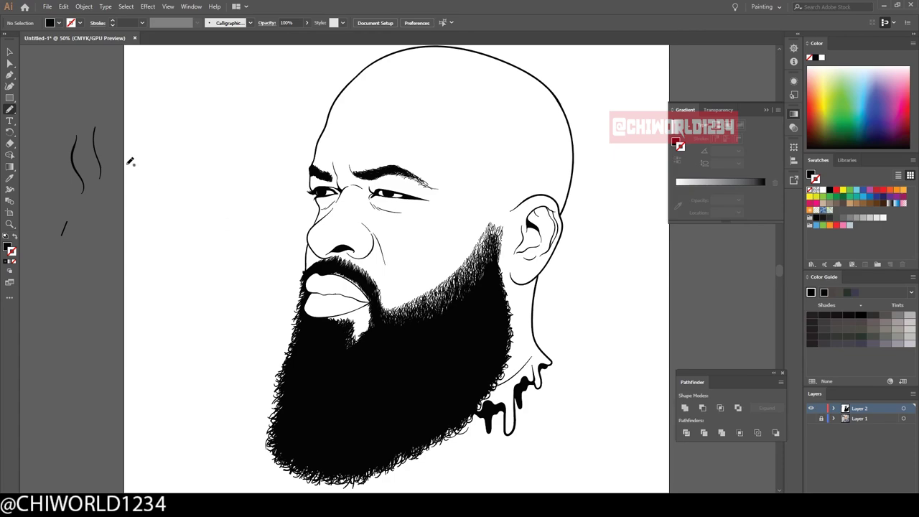
pyautogui.scroll(-3, 205, 263)
pyautogui.scroll(3, 205, 262)
pyautogui.moveTo(265, 278); pyautogui.dragTo(267, 333)
# - Swap fill and stroke, fit the artboard, and save the portrait as ee.ai
pyautogui.hotkey('shift', 'x')
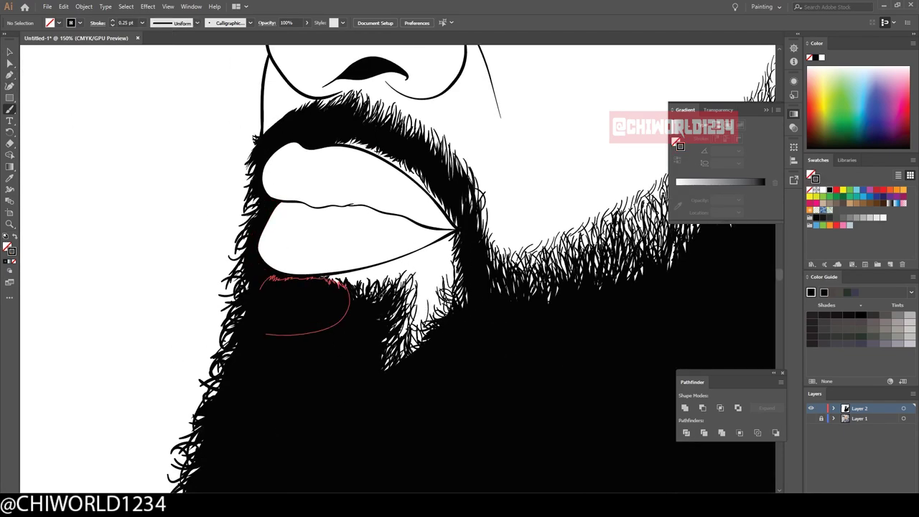
pyautogui.hotkey('ctrl', '0')
pyautogui.click(47, 6)
pyautogui.click(65, 108)
pyautogui.write('ee')
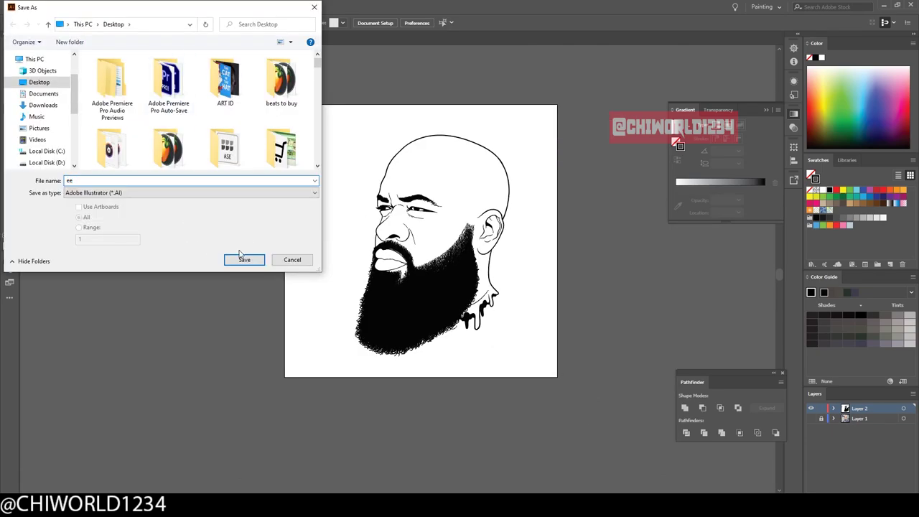
pyautogui.click(242, 259)
# - Zoom back in closer on the face
pyautogui.click(167, 7)
pyautogui.press('Escape')
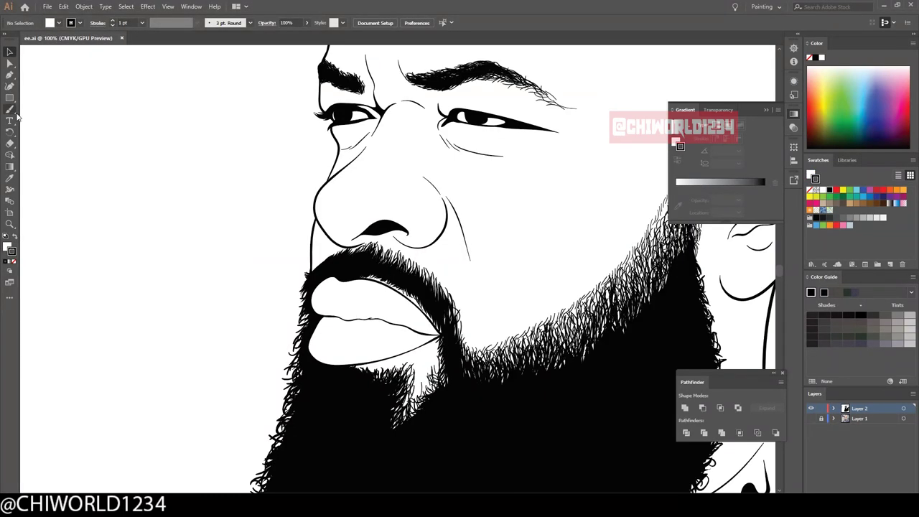
pyautogui.scroll(5, 502, 236)
pyautogui.scroll(3, 386, 176)
# - Duplicate Layer 2 into a new layer and load the skin-tone swatch library
pyautogui.scroll(-5, 386, 177)
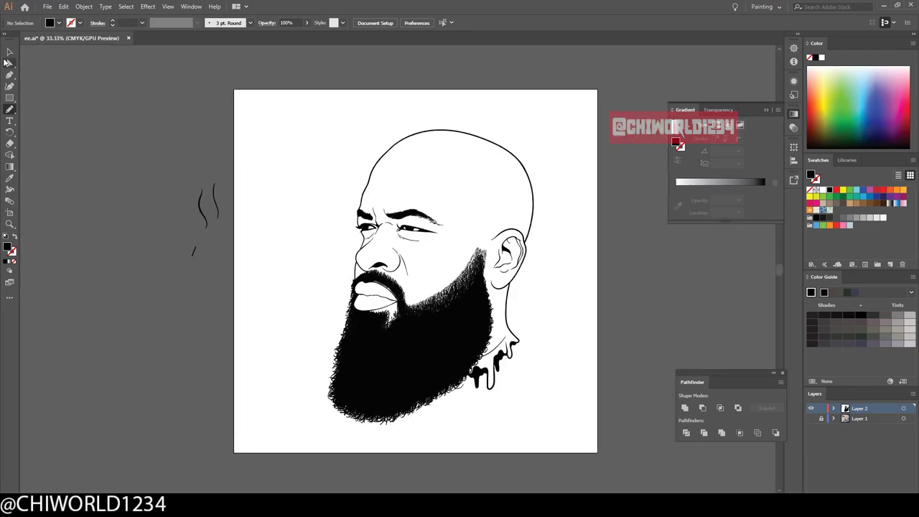
pyautogui.scroll(-2, 502, 244)
pyautogui.press('v')
pyautogui.hotkey('ctrl', 'a')
pyautogui.click(566, 247)
pyautogui.moveTo(860, 407); pyautogui.dragTo(860, 419)
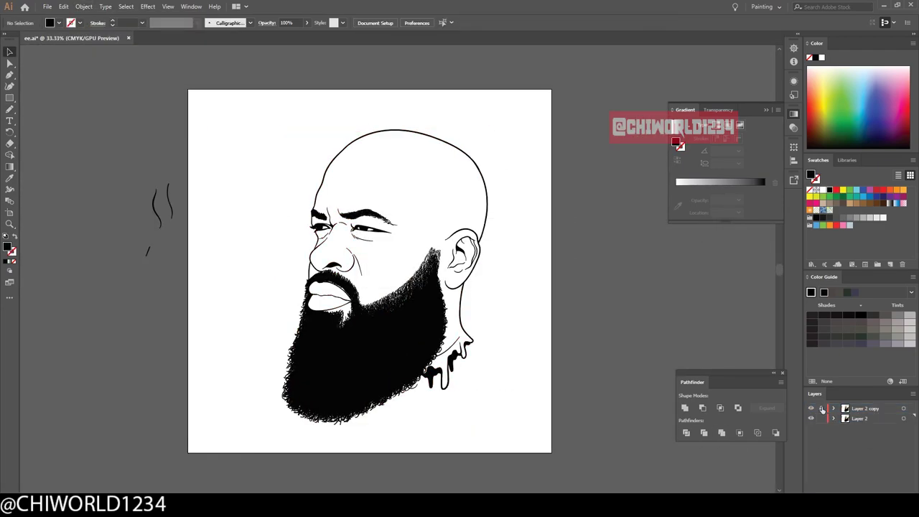
pyautogui.click(811, 264)
pyautogui.click(242, 268)
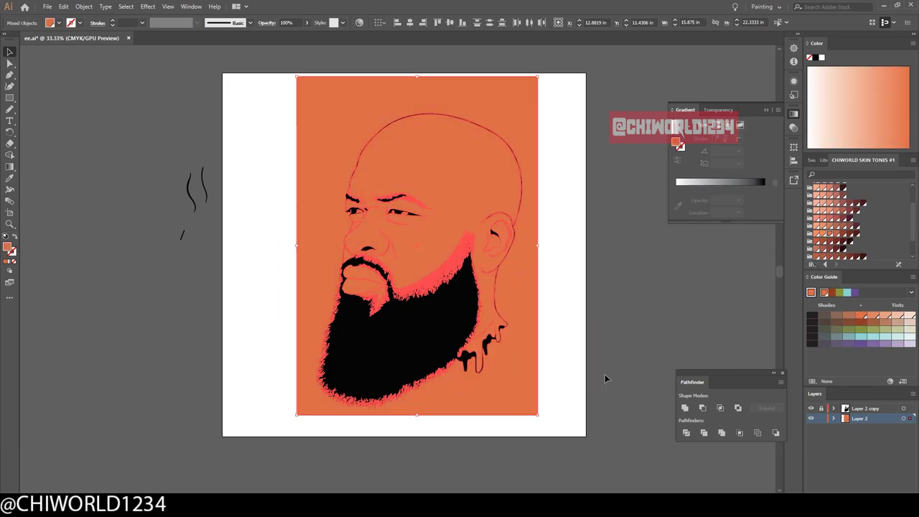
# - Send the orange skin rectangle behind the line art and isolate the face group for lip colouring
pyautogui.hotkey('ctrl', '+')
pyautogui.rightClick(604, 373)
pyautogui.click(711, 359)
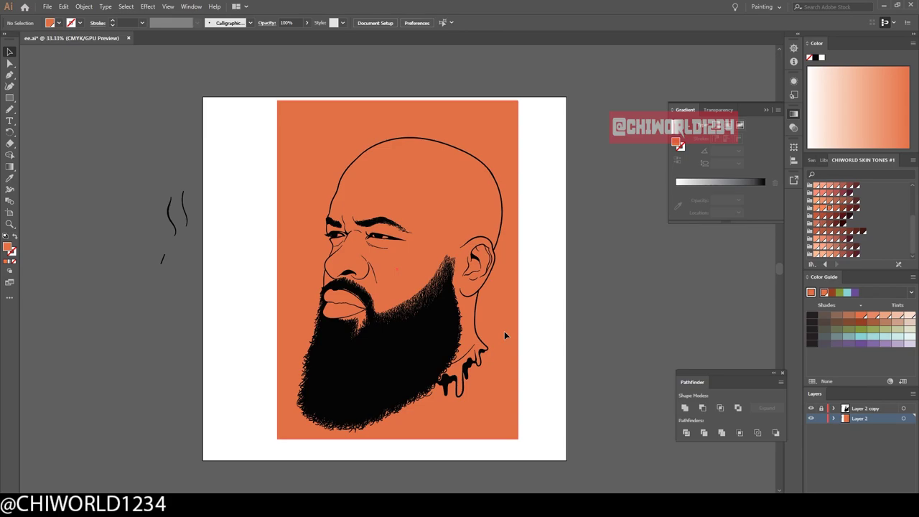
pyautogui.rightClick(505, 338)
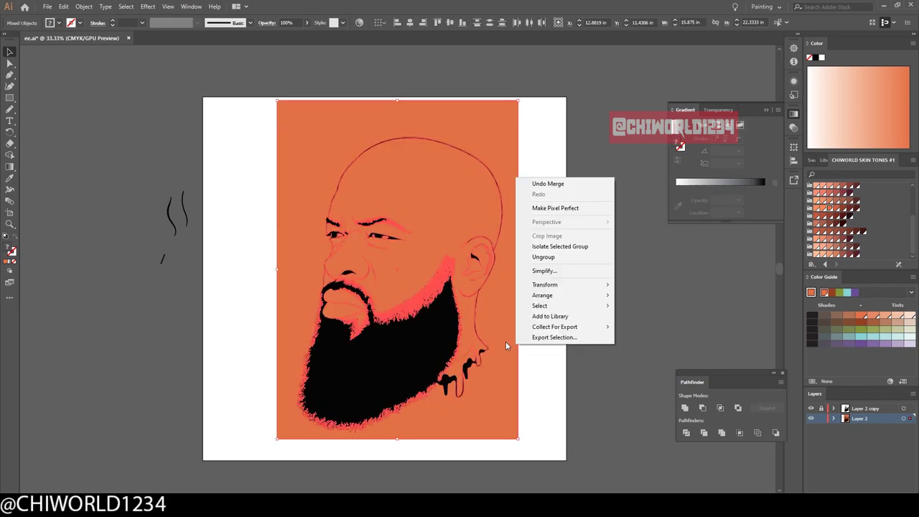
pyautogui.rightClick(440, 237)
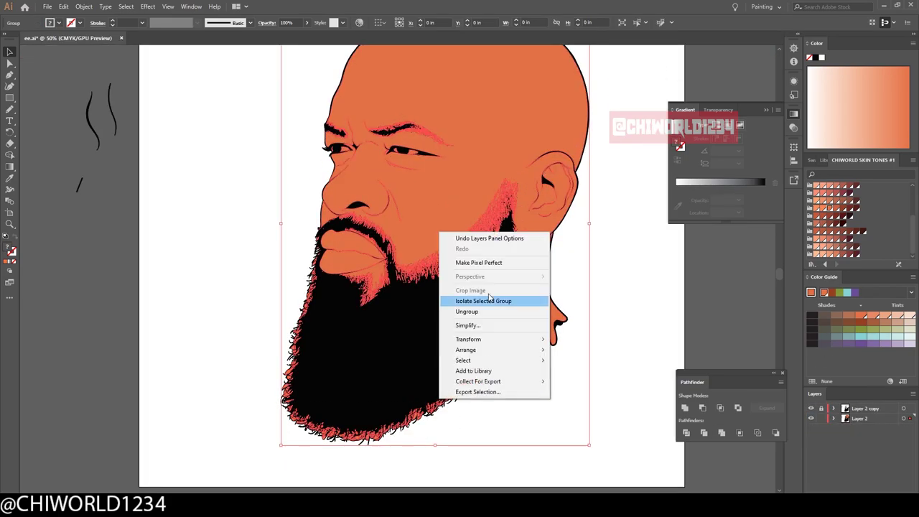
pyautogui.click(494, 301)
pyautogui.scroll(3, 394, 264)
pyautogui.scroll(2, 394, 264)
pyautogui.scroll(-3, 394, 264)
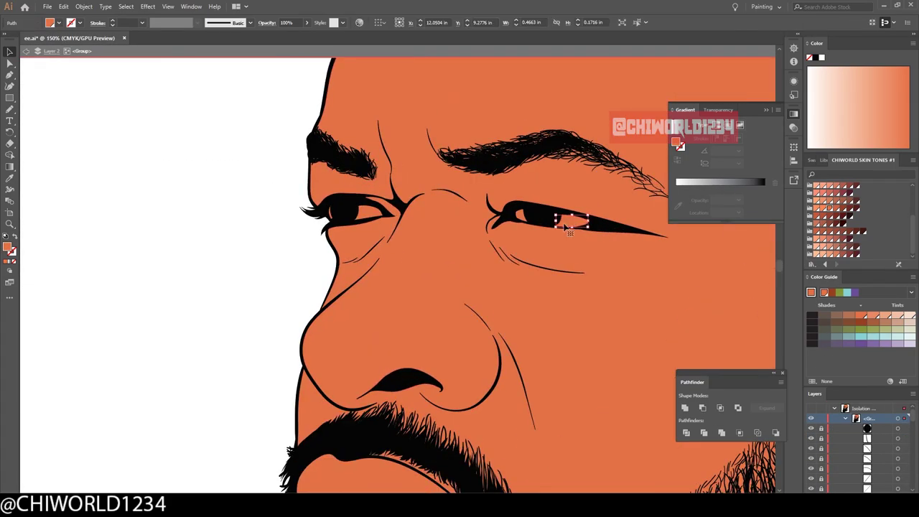
pyautogui.scroll(-2, 368, 333)
pyautogui.scroll(-1, 323, 336)
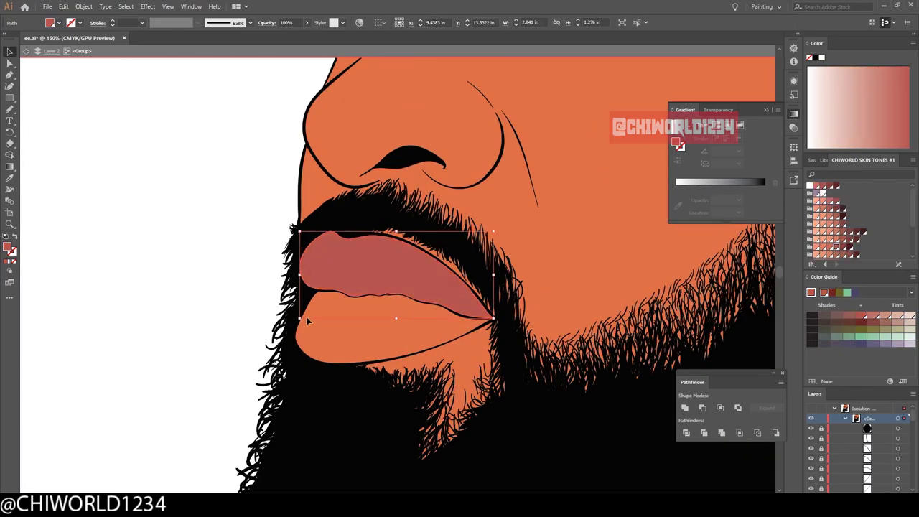
# - Draw a darker orange shadow shape below and around the first eye
pyautogui.scroll(2, 400, 322)
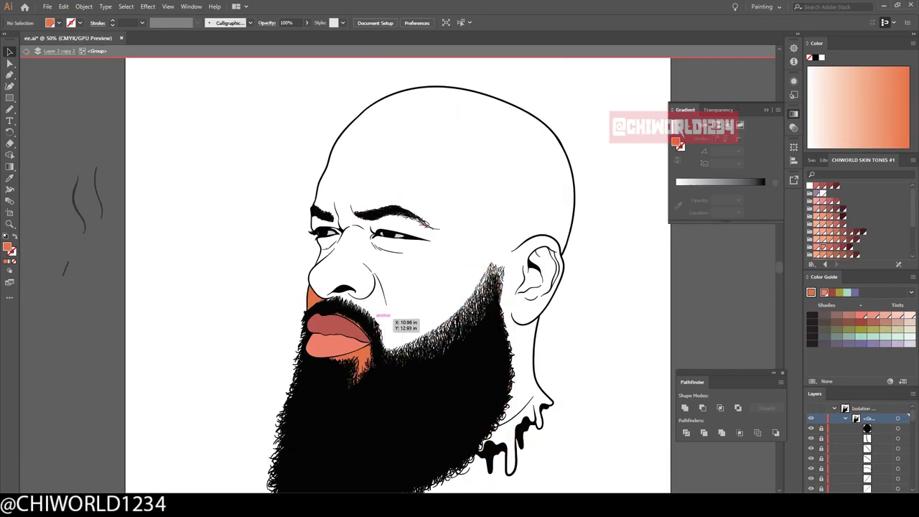
pyautogui.scroll(2, 400, 322)
pyautogui.scroll(2, 400, 322)
pyautogui.scroll(2, 400, 322)
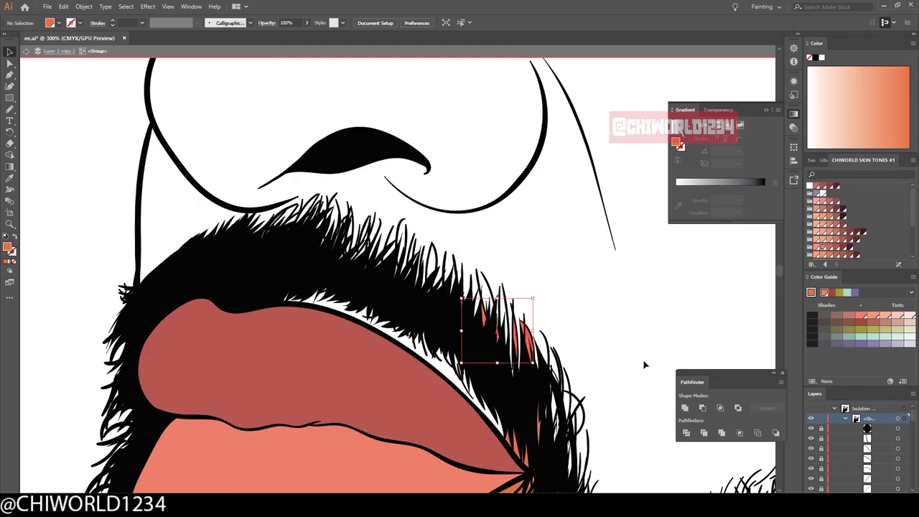
pyautogui.scroll(-3, 646, 364)
pyautogui.scroll(-3, 530, 157)
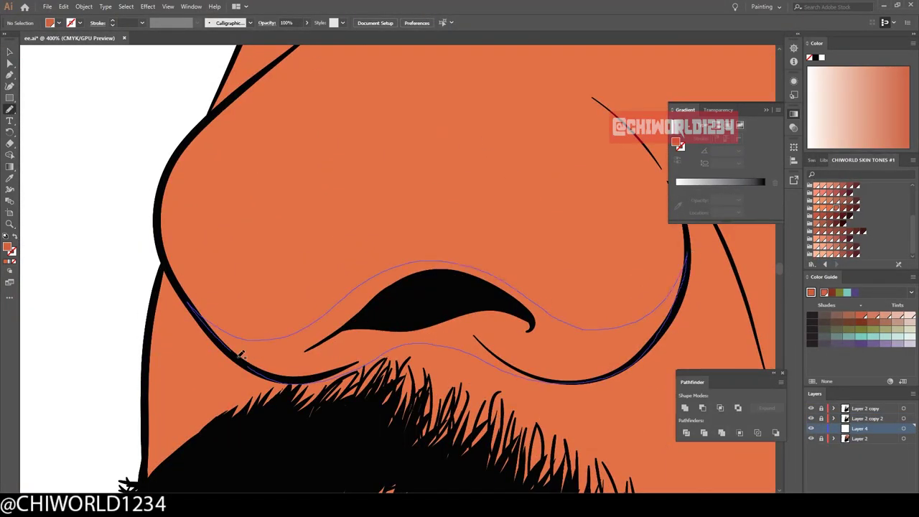
pyautogui.keyDown('alt'); pyautogui.scroll(-2, 642, 374); pyautogui.keyUp('alt')
pyautogui.scroll(1, 642, 373)
pyautogui.scroll(3, 527, 418)
pyautogui.scroll(2, 527, 418)
pyautogui.moveTo(298, 375)
pyautogui.mouseDown()
pyautogui.moveTo(414, 251)
pyautogui.moveTo(359, 244)
pyautogui.mouseUp()
pyautogui.keyDown('alt'); pyautogui.scroll(2, 342, 394); pyautogui.keyUp('alt')
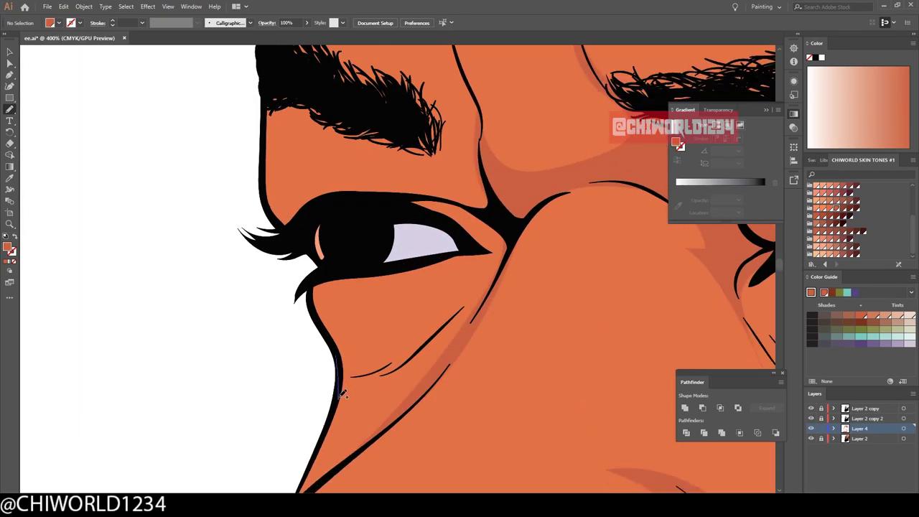
pyautogui.scroll(2, 340, 357)
pyautogui.moveTo(477, 352); pyautogui.dragTo(362, 264)
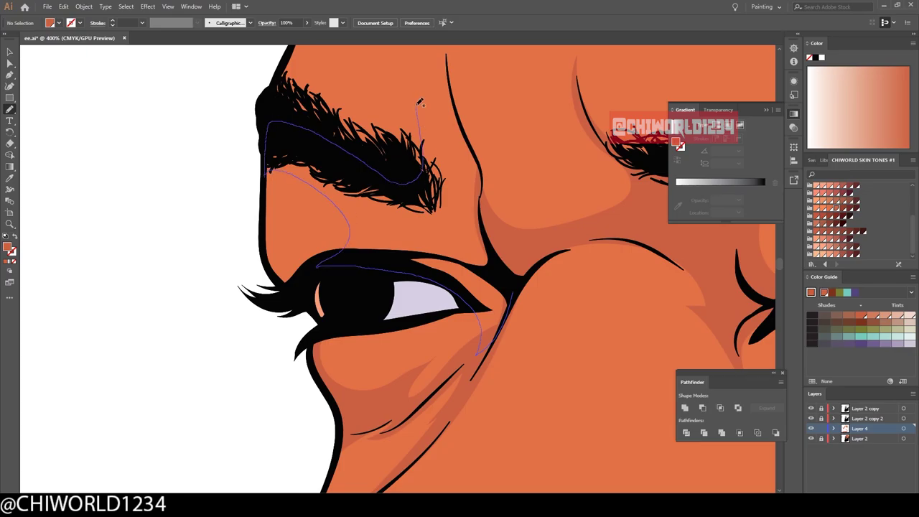
pyautogui.moveTo(420, 103); pyautogui.dragTo(421, 108)
# - Add darker orange shadows under the other eye and on the chin beside the lips
pyautogui.keyDown('alt'); pyautogui.scroll(-2, 402, 215); pyautogui.keyUp('alt')
pyautogui.keyDown('alt'); pyautogui.scroll(-2, 402, 215); pyautogui.keyUp('alt')
pyautogui.keyDown('alt'); pyautogui.scroll(3, 402, 215); pyautogui.keyUp('alt')
pyautogui.moveTo(310, 210)
pyautogui.mouseDown()
pyautogui.moveTo(389, 291)
pyautogui.moveTo(440, 467)
pyautogui.mouseUp()
pyautogui.scroll(-2, 402, 237)
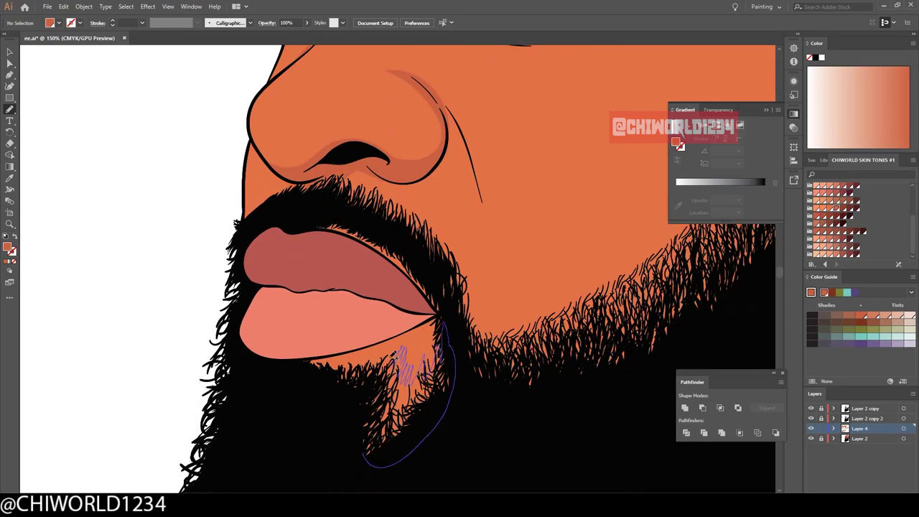
pyautogui.scroll(2, 413, 154)
pyautogui.scroll(-3, 413, 153)
pyautogui.scroll(3, 413, 154)
pyautogui.scroll(-3, 413, 215)
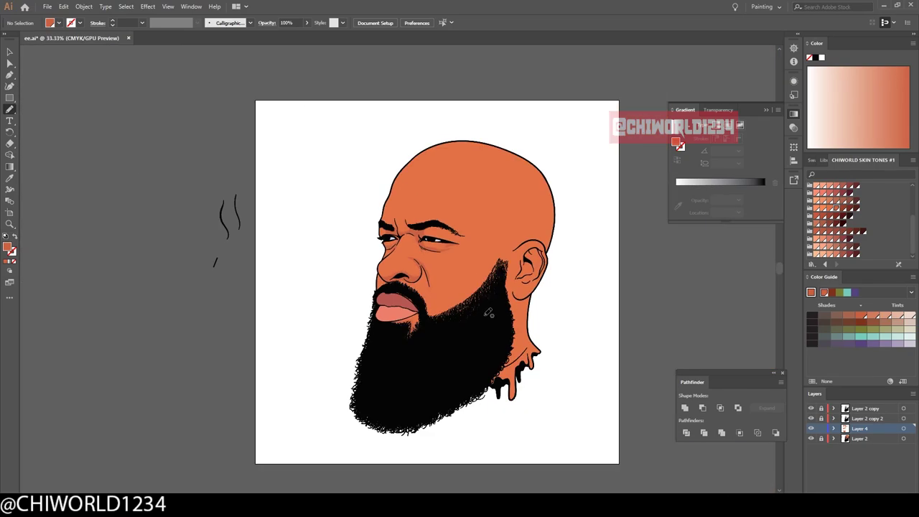
pyautogui.scroll(2, 388, 323)
pyautogui.moveTo(365, 322); pyautogui.dragTo(412, 328)
pyautogui.scroll(-2, 578, 115)
# - Add a new layer and darken the shading colour, shifting its magenta amount
pyautogui.scroll(1, 502, 215)
pyautogui.hotkey('ctrl', 'l')
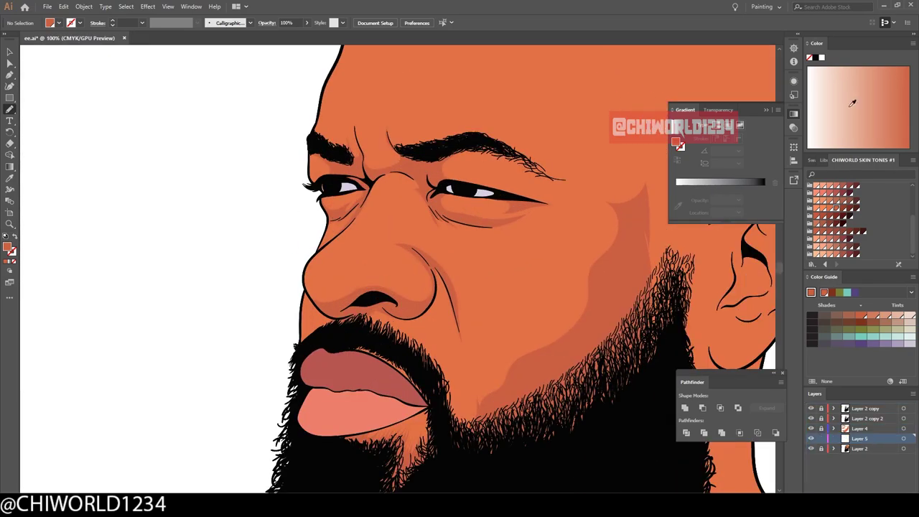
pyautogui.scroll(3, 444, 353)
pyautogui.hotkey('ctrl', 'f')
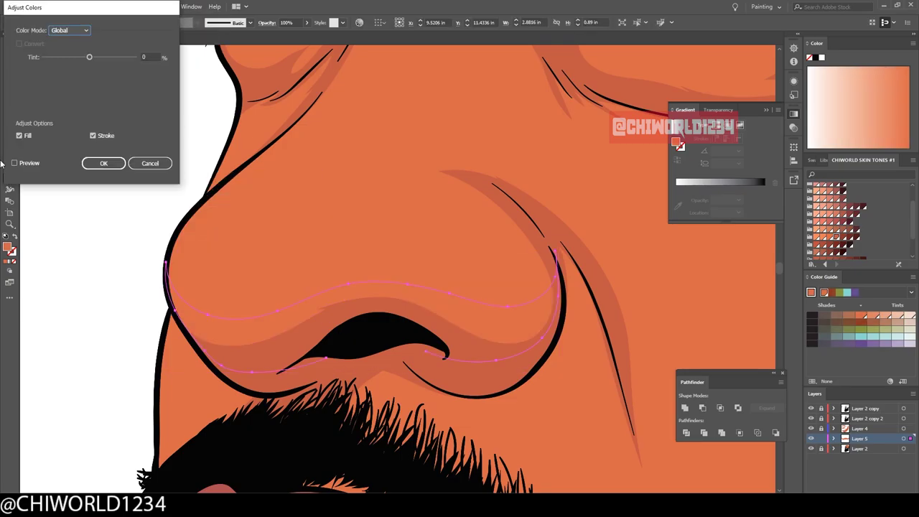
pyautogui.moveTo(89, 99); pyautogui.dragTo(87, 104)
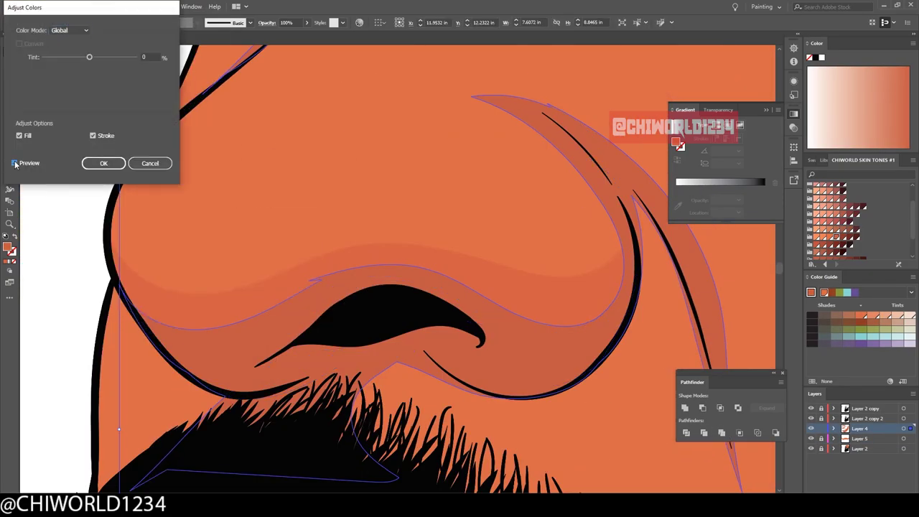
pyautogui.moveTo(89, 71); pyautogui.dragTo(90, 74)
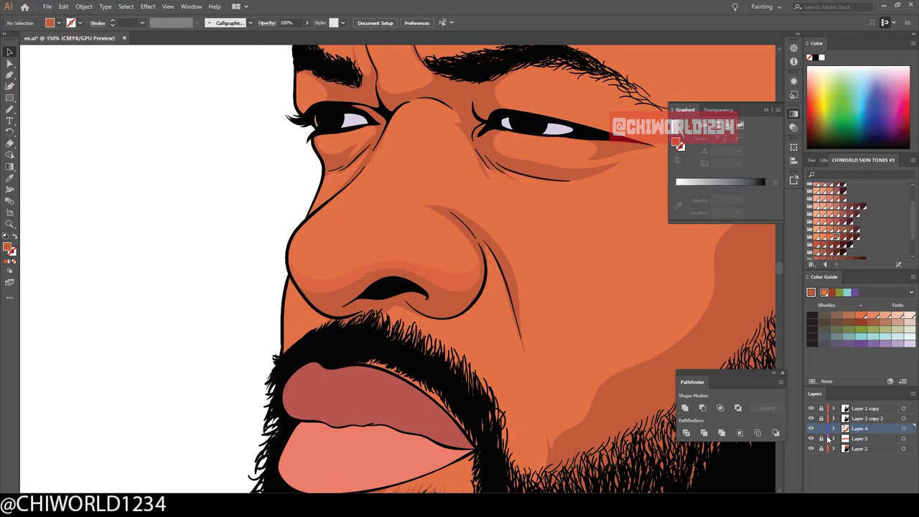
# - Draw a highlight shape on the neck beside the beard
pyautogui.scroll(-1, 480, 445)
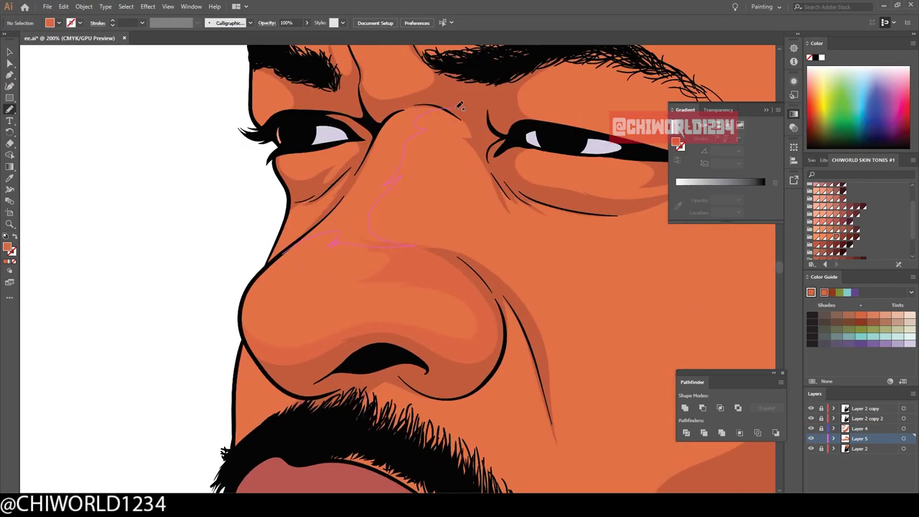
pyautogui.scroll(2, 460, 106)
pyautogui.scroll(-3, 485, 423)
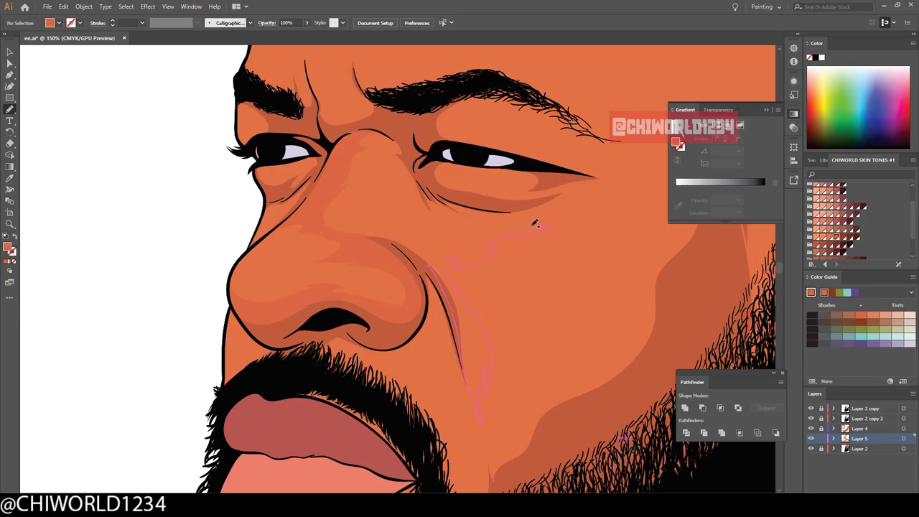
pyautogui.scroll(-2, 413, 253)
pyautogui.scroll(1, 388, 344)
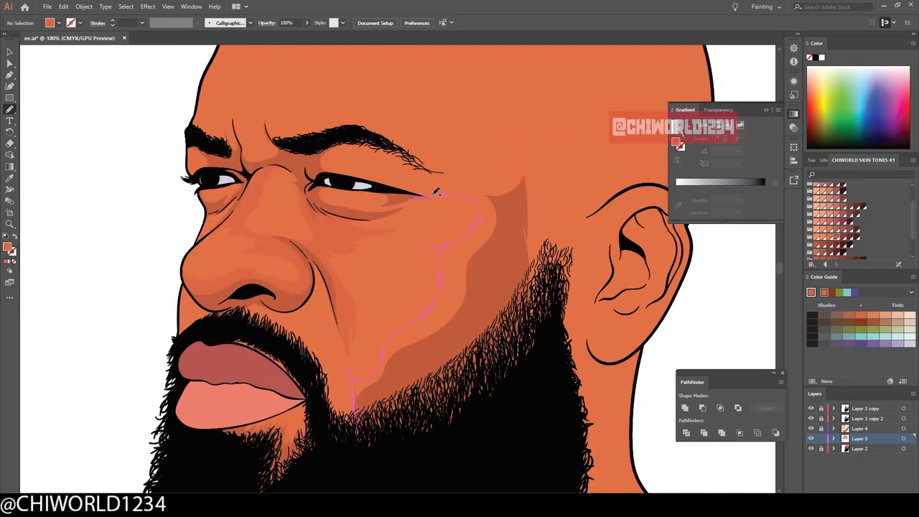
pyautogui.scroll(-1, 435, 191)
pyautogui.scroll(2, 449, 197)
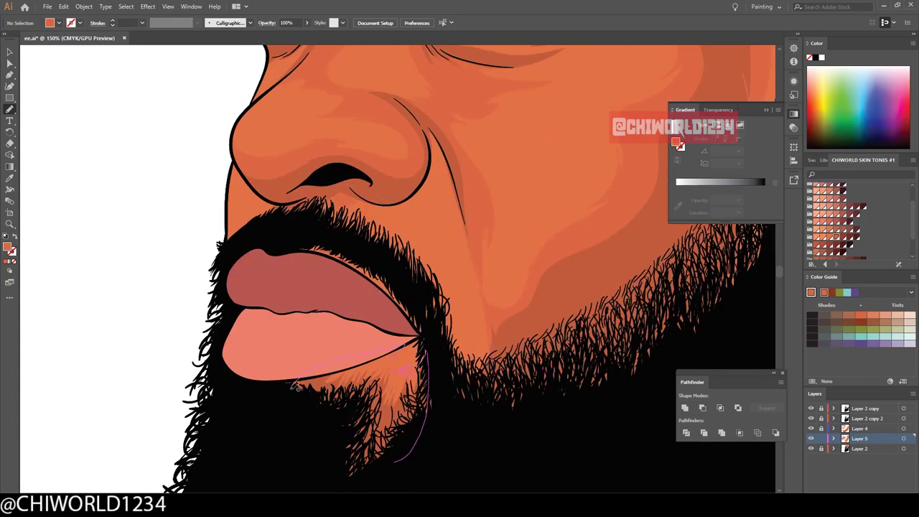
pyautogui.scroll(1, 294, 385)
pyautogui.scroll(3, 574, 372)
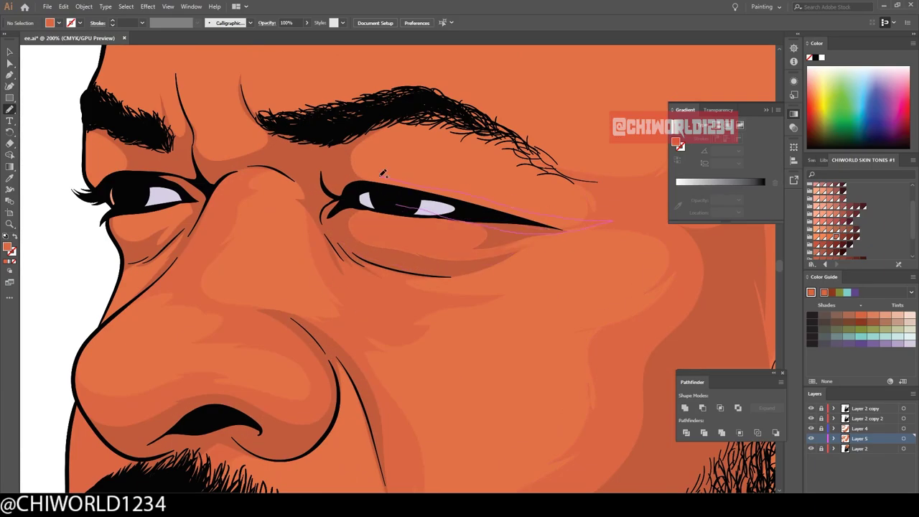
pyautogui.scroll(-2, 476, 217)
pyautogui.scroll(3, 408, 233)
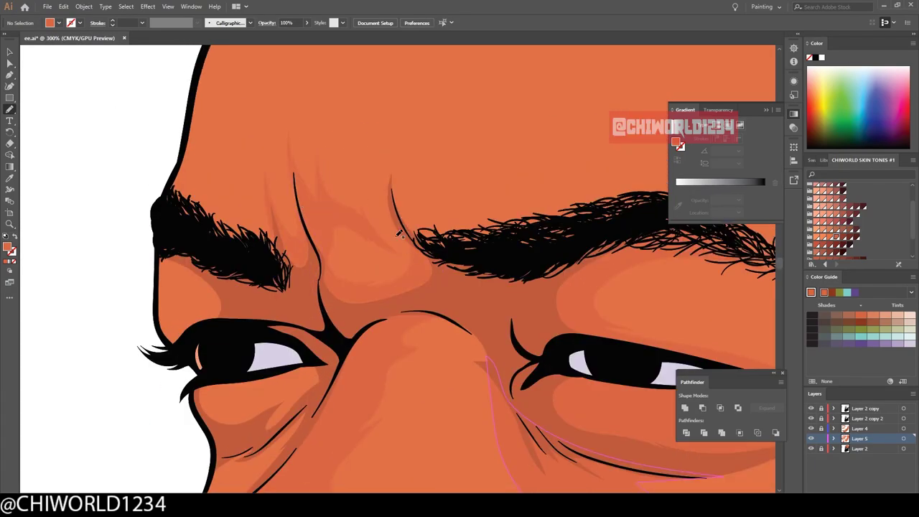
pyautogui.hscroll(-3, 308, 216)
pyautogui.scroll(-2, 302, 237)
pyautogui.scroll(1, 298, 246)
pyautogui.scroll(-4, 298, 245)
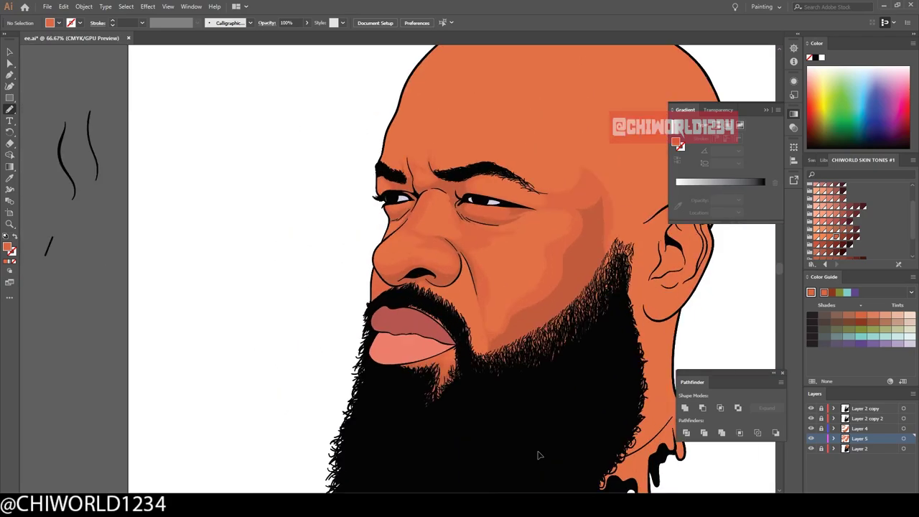
pyautogui.scroll(1, 502, 359)
pyautogui.scroll(3, 512, 273)
pyautogui.scroll(-2, 512, 253)
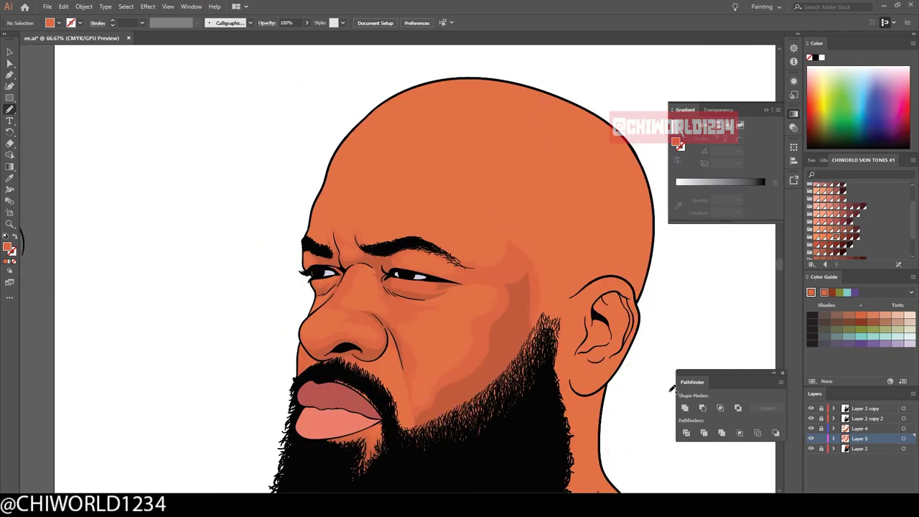
pyautogui.scroll(1, 448, 288)
pyautogui.scroll(-1, 507, 141)
pyautogui.scroll(2, 380, 244)
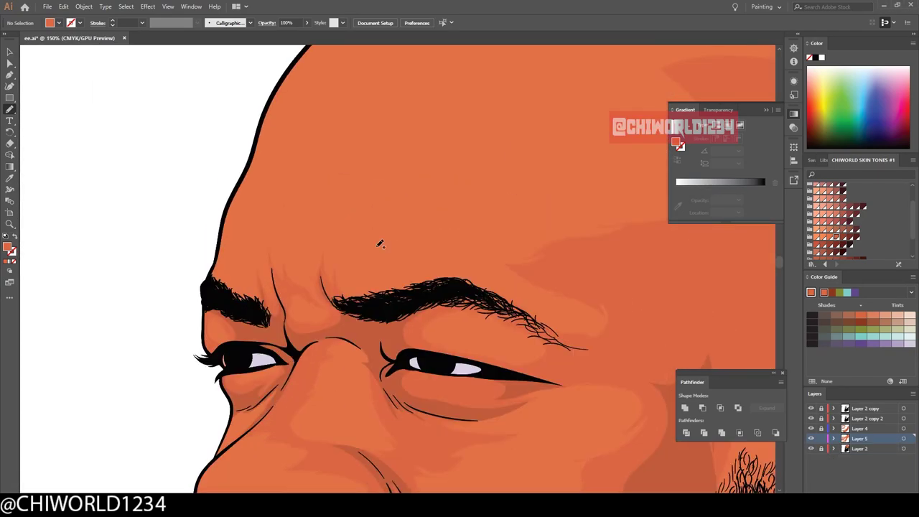
pyautogui.scroll(1, 328, 241)
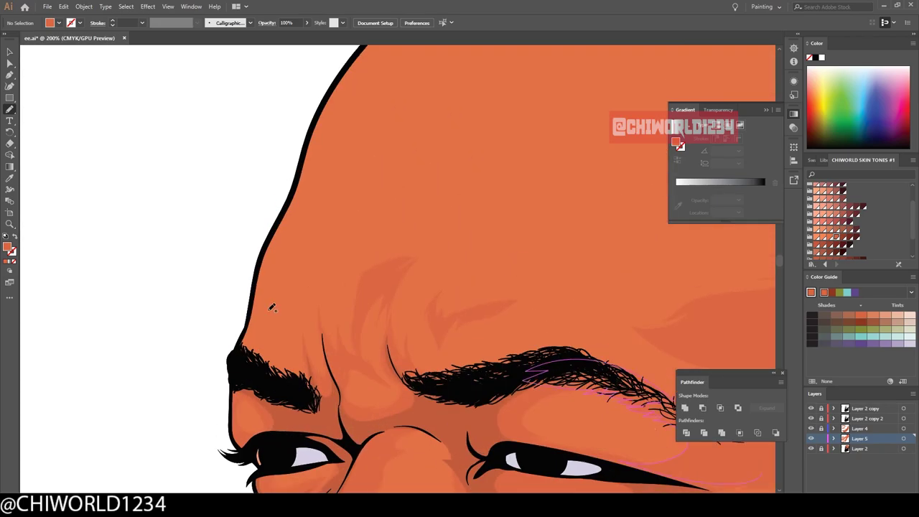
pyautogui.scroll(-2, 384, 269)
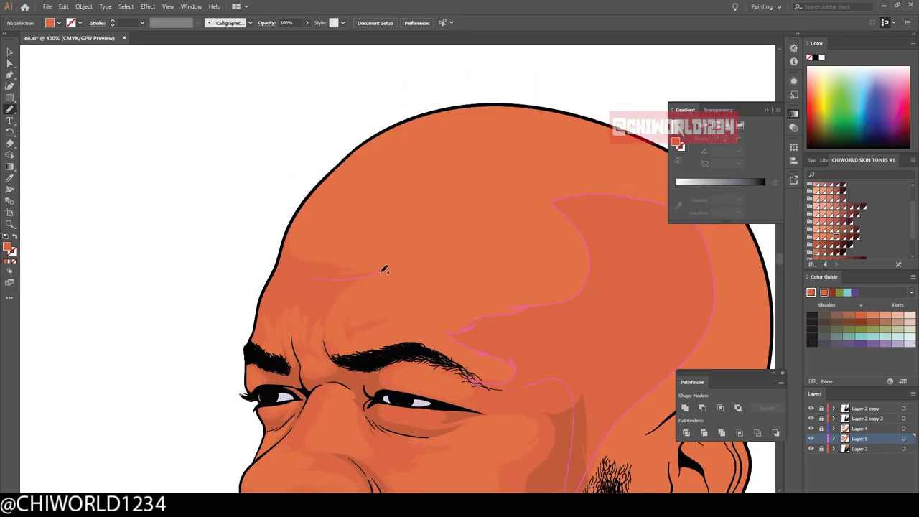
pyautogui.scroll(-2, 523, 221)
pyautogui.scroll(-1, 523, 222)
pyautogui.scroll(3, 587, 369)
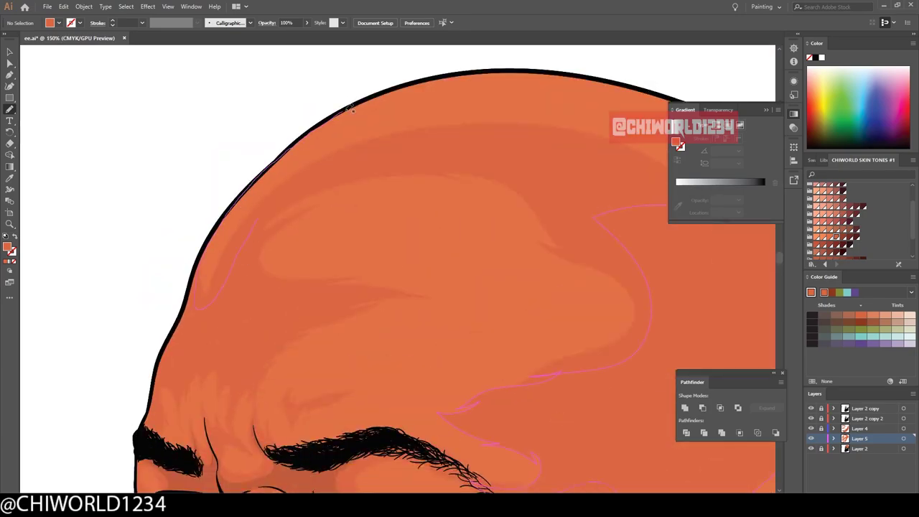
pyautogui.scroll(-3, 587, 369)
pyautogui.scroll(4, 509, 303)
pyautogui.scroll(2, 308, 98)
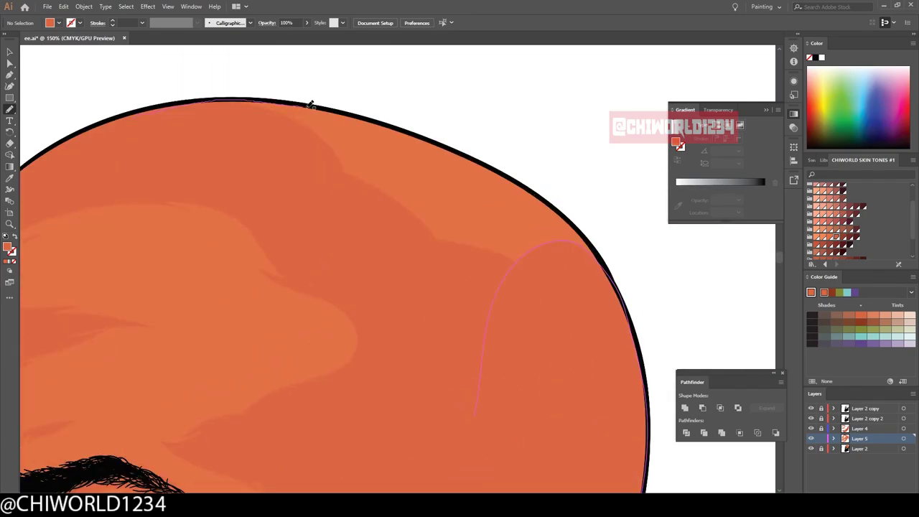
pyautogui.scroll(-6, 573, 351)
pyautogui.scroll(3, 402, 351)
pyautogui.scroll(2, 397, 345)
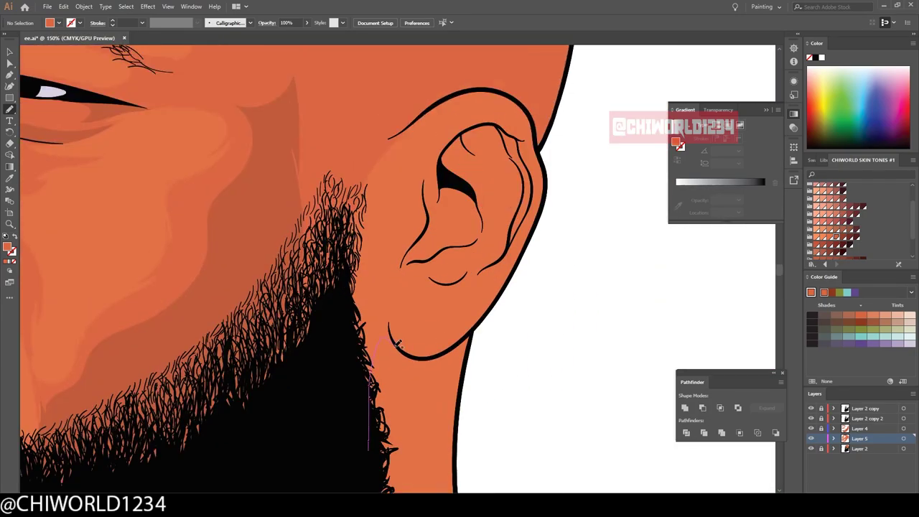
pyautogui.scroll(2, 366, 226)
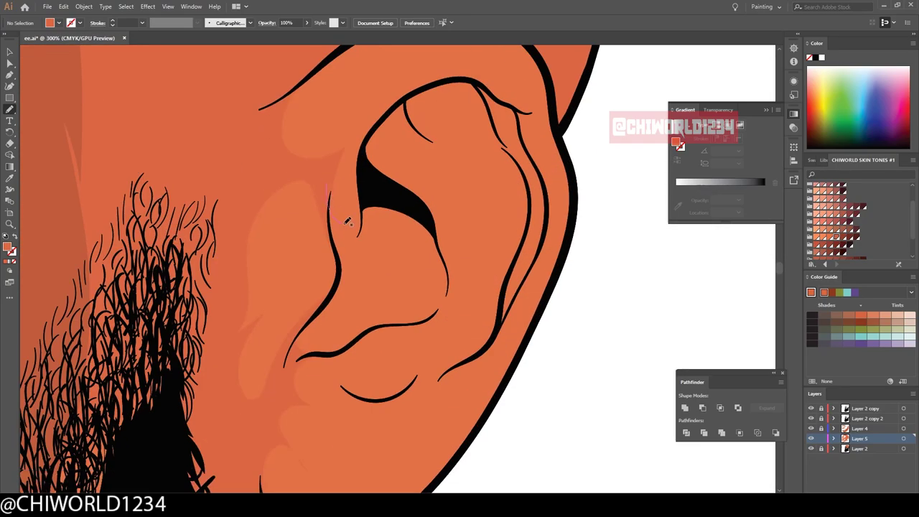
pyautogui.scroll(-1, 430, 395)
pyautogui.scroll(3, 595, 481)
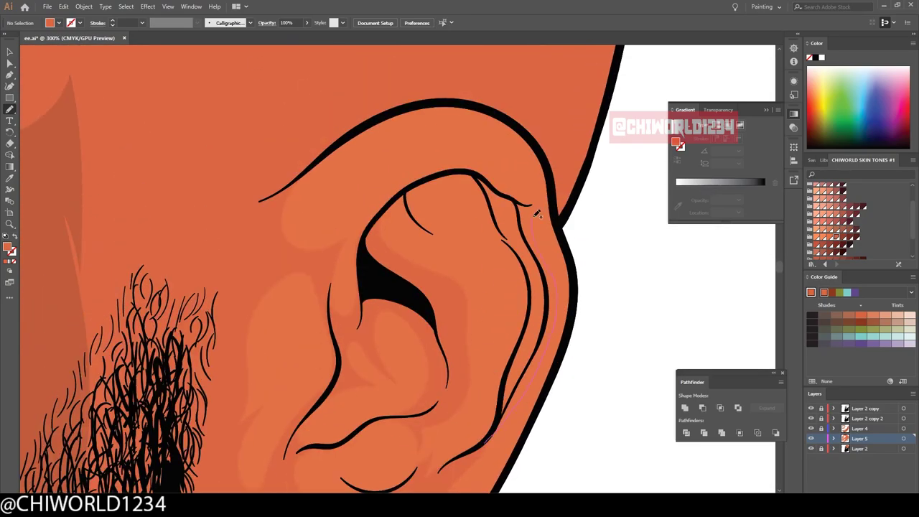
pyautogui.scroll(-3, 595, 481)
pyautogui.scroll(2, 337, 481)
pyautogui.moveTo(336, 486); pyautogui.dragTo(531, 362)
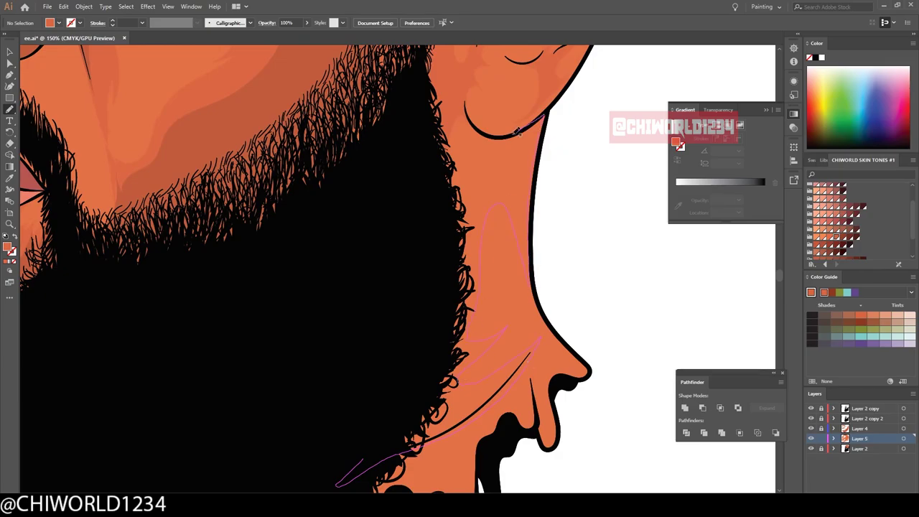
pyautogui.scroll(-3, 515, 130)
# - Select the face shading group with the Selection tool
pyautogui.press('v')
pyautogui.click(512, 304)
pyautogui.scroll(3, 513, 304)
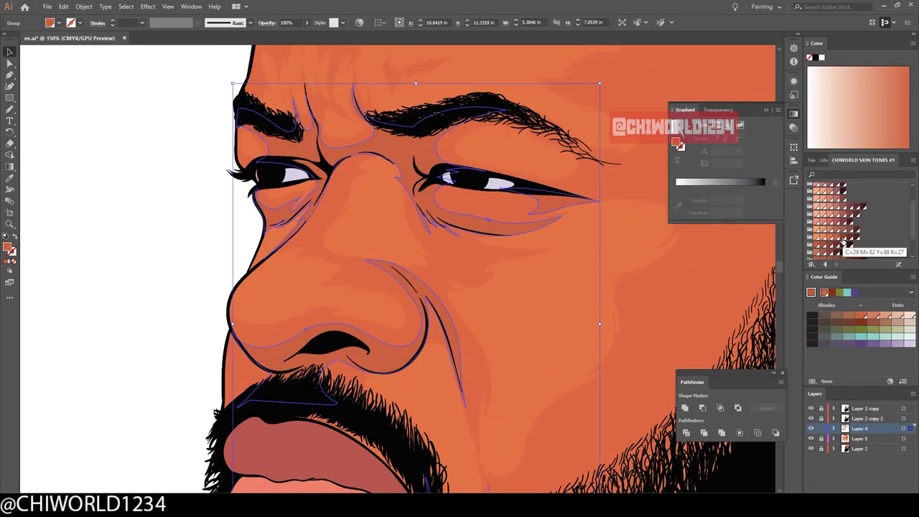
# - Deselect all and draw Pencil shapes along the head edge and the beard edge
pyautogui.scroll(-1, 459, 287)
pyautogui.hotkey('ctrl', 'shift', 'a')
pyautogui.press('n')
pyautogui.hscroll(5, 459, 287)
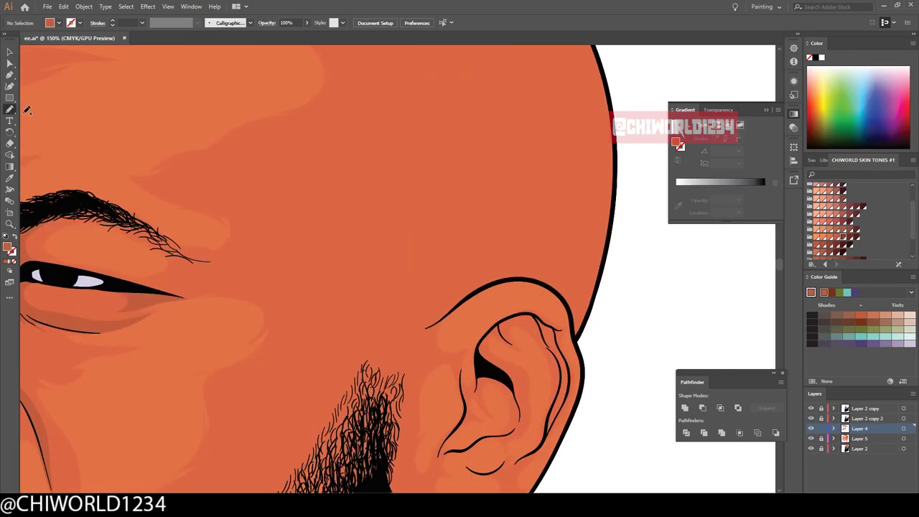
pyautogui.scroll(-3, 530, 178)
pyautogui.scroll(3, 462, 212)
pyautogui.moveTo(462, 212)
pyautogui.mouseDown()
pyautogui.moveTo(496, 318)
pyautogui.moveTo(431, 181)
pyautogui.mouseUp()
pyautogui.scroll(-2, 482, 92)
pyautogui.scroll(1, 519, 339)
pyautogui.scroll(-3, 595, 434)
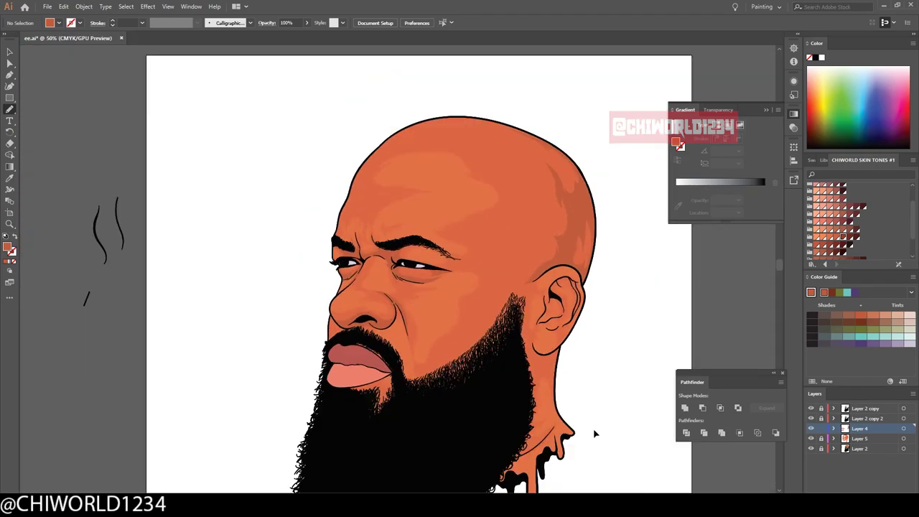
pyautogui.scroll(4, 360, 193)
pyautogui.scroll(-4, 394, 175)
pyautogui.scroll(1, 537, 441)
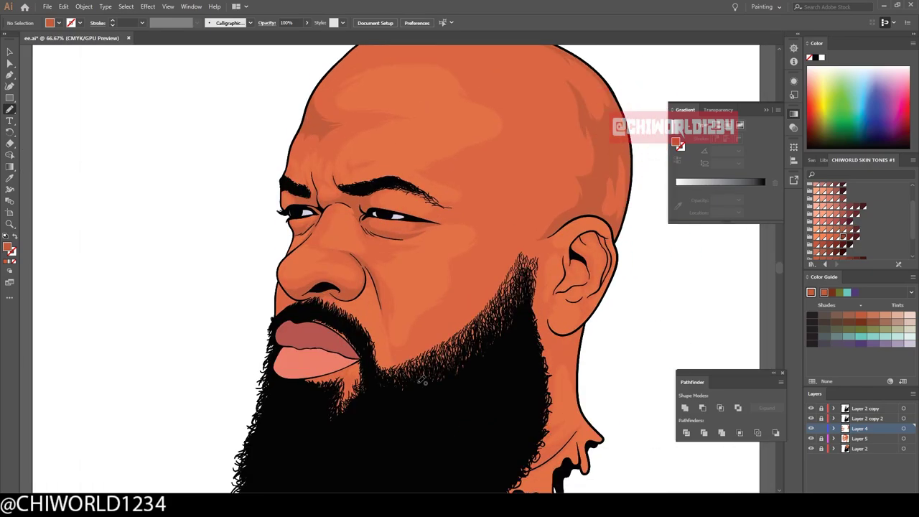
pyautogui.scroll(-1, 524, 383)
pyautogui.scroll(2, 523, 384)
pyautogui.moveTo(574, 312); pyautogui.dragTo(567, 375)
pyautogui.scroll(2, 221, 175)
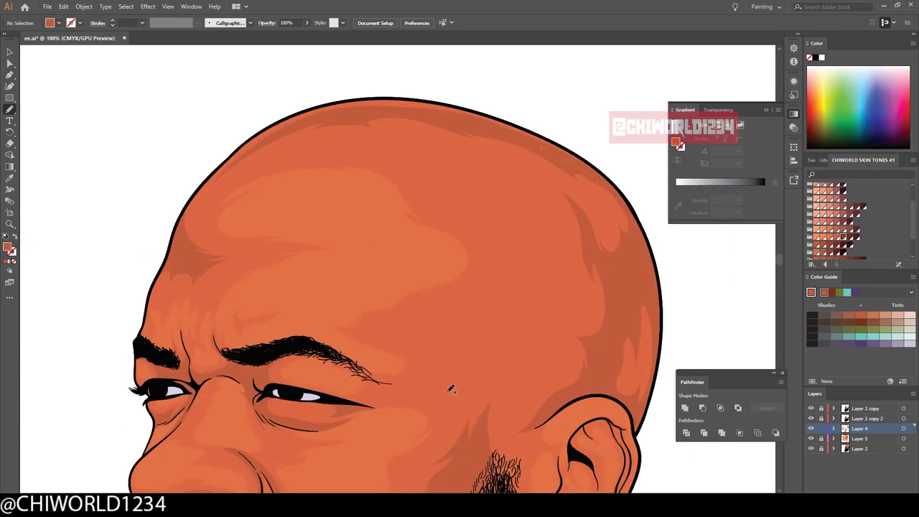
pyautogui.scroll(-2, 462, 133)
pyautogui.scroll(4, 424, 366)
# - On a new layer, draw dark shadows under the nostril and the left eye
pyautogui.hotkey('ctrl', 'l')
pyautogui.moveTo(554, 246)
pyautogui.mouseDown()
pyautogui.moveTo(512, 206)
pyautogui.moveTo(180, 236)
pyautogui.moveTo(209, 337)
pyautogui.mouseUp()
pyautogui.moveTo(457, 320); pyautogui.dragTo(418, 316)
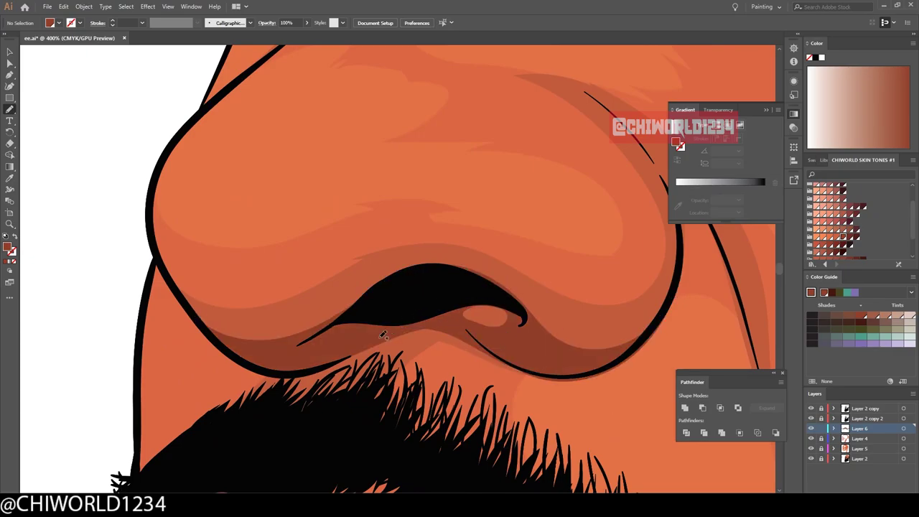
pyautogui.scroll(-3, 383, 335)
pyautogui.scroll(4, 305, 296)
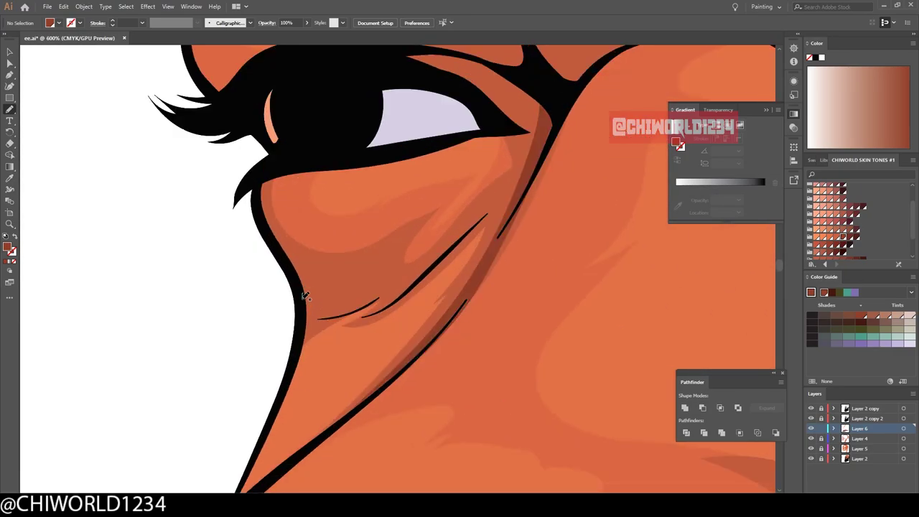
pyautogui.moveTo(406, 269); pyautogui.dragTo(407, 272)
pyautogui.scroll(-3, 407, 271)
pyautogui.scroll(4, 359, 266)
pyautogui.moveTo(165, 337); pyautogui.dragTo(399, 181)
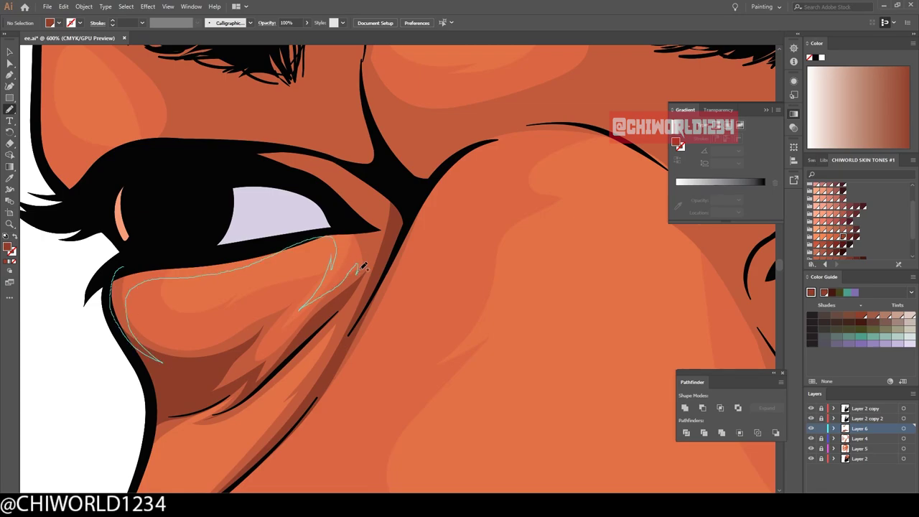
# - Add dark shadows near the eyebrow, along the nose bridge, under the right eye and by the lips
pyautogui.scroll(-2, 328, 278)
pyautogui.moveTo(356, 129); pyautogui.dragTo(356, 129)
pyautogui.scroll(-3, 356, 129)
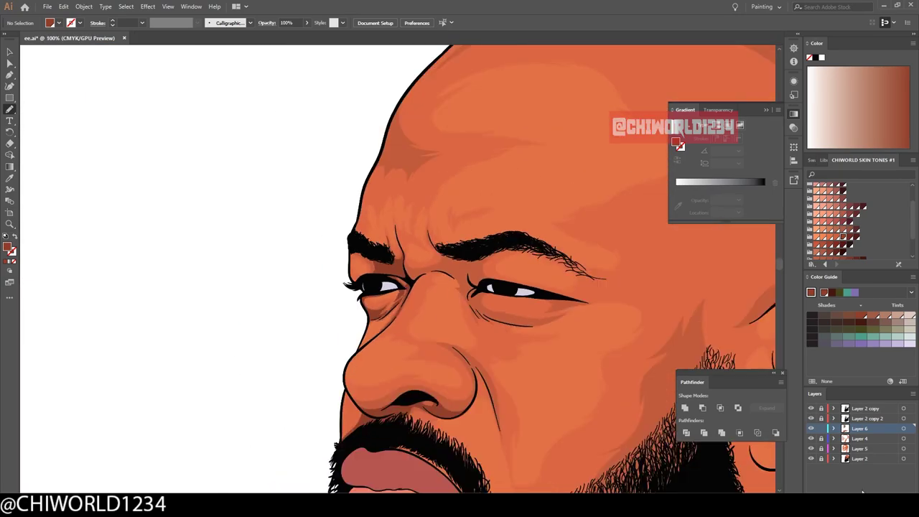
pyautogui.scroll(3, 595, 297)
pyautogui.moveTo(427, 213); pyautogui.dragTo(428, 214)
pyautogui.scroll(-3, 428, 214)
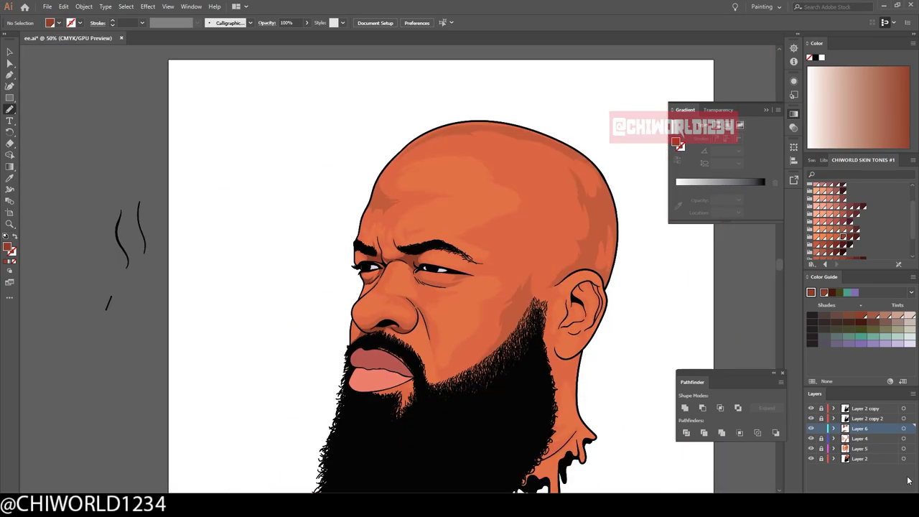
pyautogui.scroll(3, 261, 185)
pyautogui.moveTo(194, 153); pyautogui.dragTo(260, 184)
pyautogui.moveTo(394, 238); pyautogui.dragTo(395, 238)
pyautogui.scroll(-1, 394, 237)
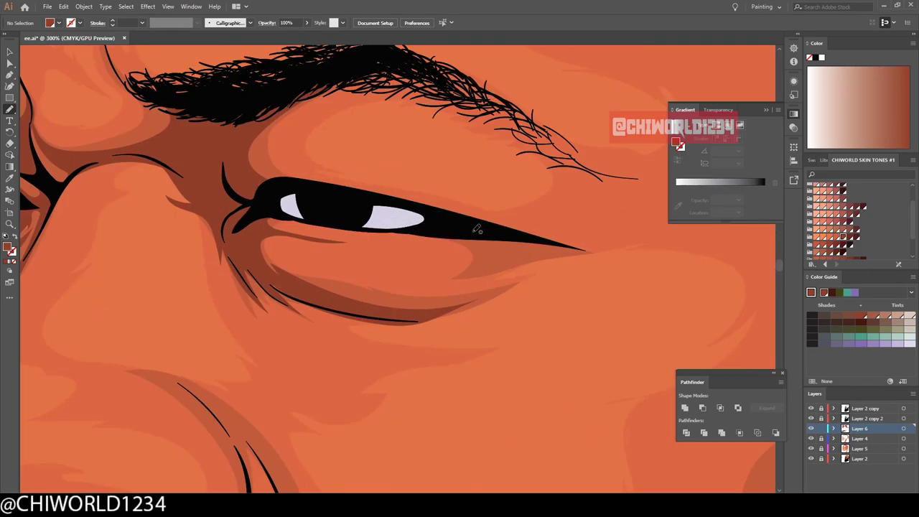
pyautogui.scroll(-2, 395, 238)
pyautogui.scroll(3, 401, 411)
pyautogui.scroll(-2, 400, 410)
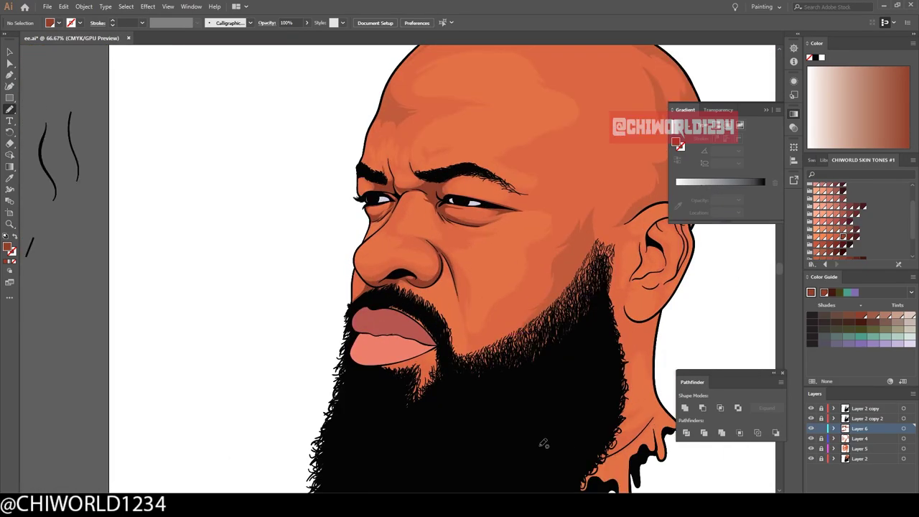
pyautogui.scroll(3, 441, 295)
pyautogui.moveTo(441, 294); pyautogui.dragTo(474, 340)
# - Draw dark shadows between the eyebrows, inside the ear fold and along the ear's top
pyautogui.scroll(-3, 473, 341)
pyautogui.scroll(3, 455, 392)
pyautogui.scroll(1, 455, 392)
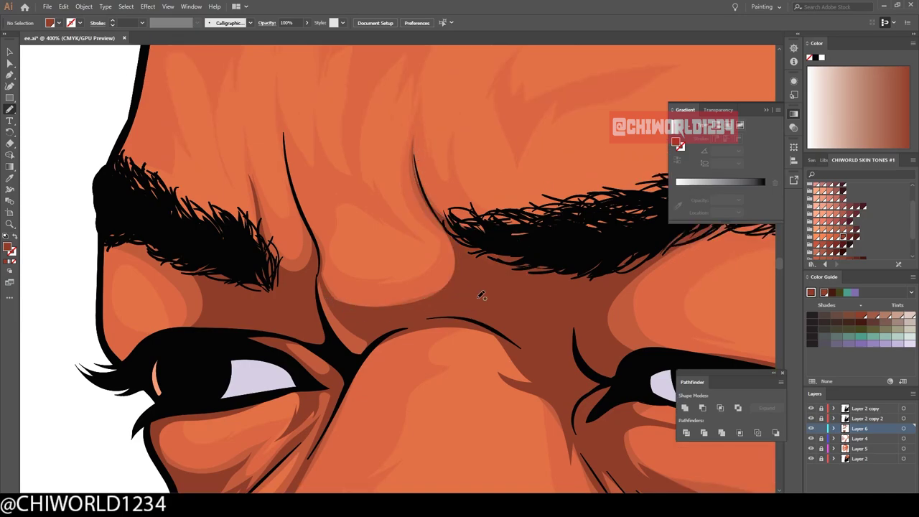
pyautogui.moveTo(445, 305); pyautogui.dragTo(447, 304)
pyautogui.scroll(-3, 446, 304)
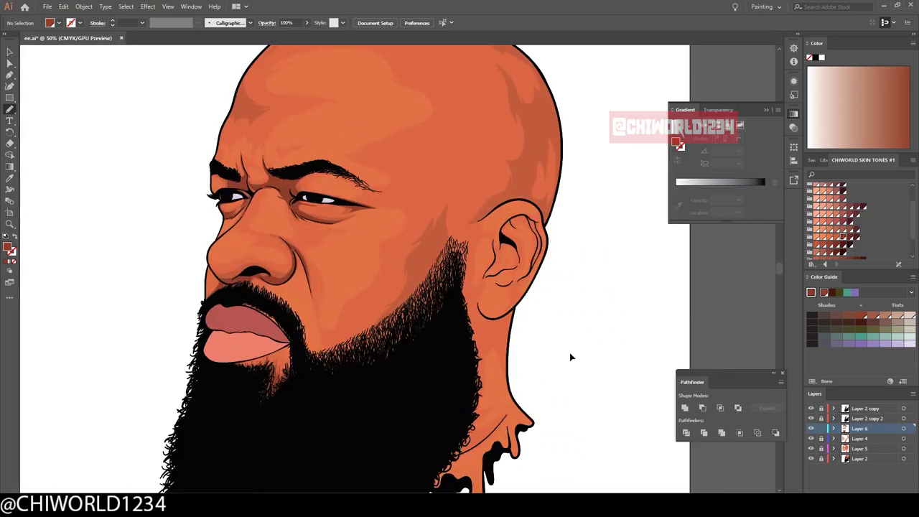
pyautogui.scroll(3, 495, 272)
pyautogui.moveTo(344, 296); pyautogui.dragTo(359, 293)
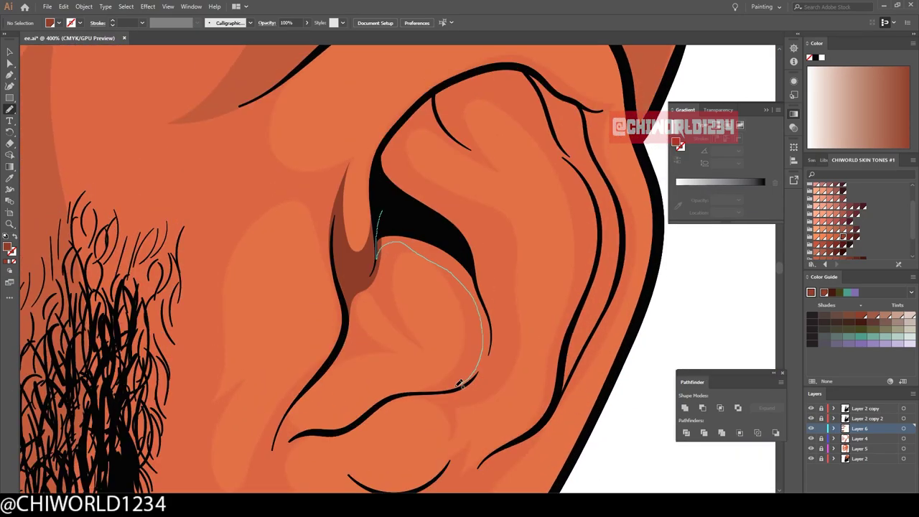
pyautogui.moveTo(455, 191); pyautogui.dragTo(390, 147)
pyautogui.moveTo(463, 120); pyautogui.dragTo(481, 155)
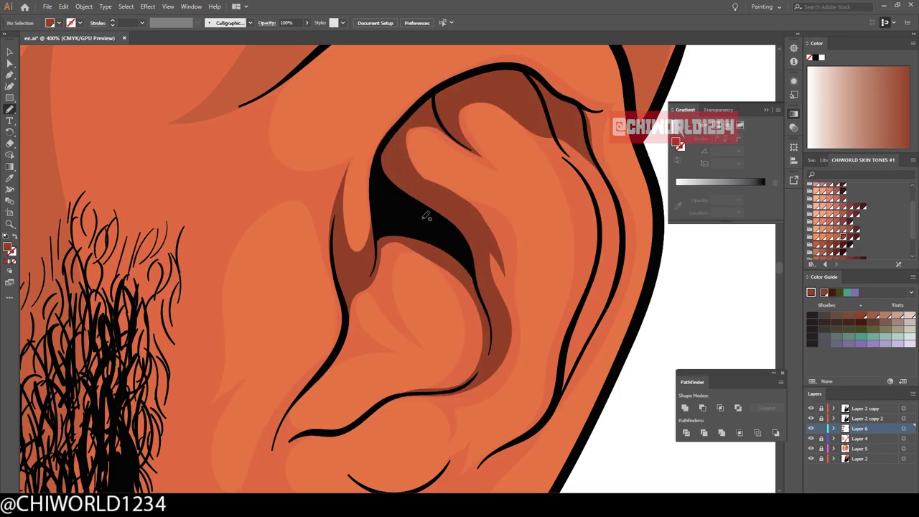
pyautogui.scroll(-3, 572, 349)
pyautogui.scroll(5, 318, 266)
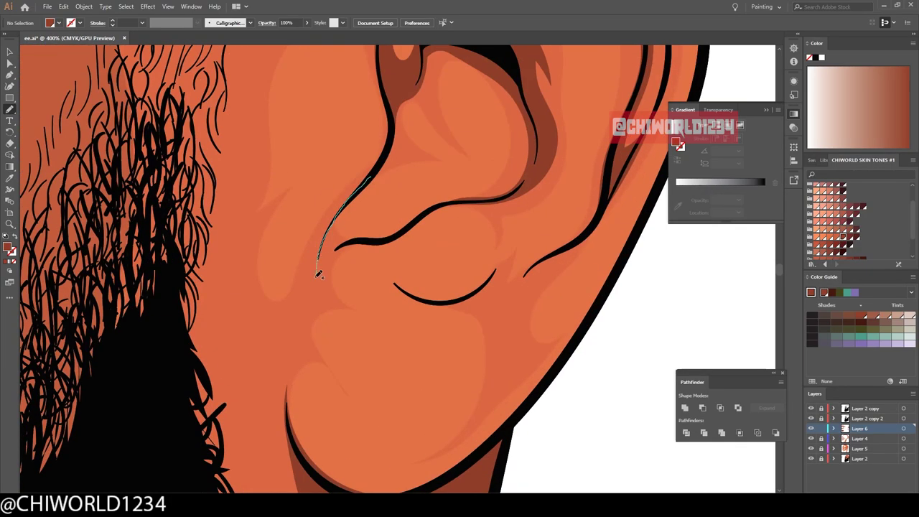
pyautogui.scroll(-5, 318, 267)
pyautogui.scroll(4, 205, 280)
pyautogui.moveTo(206, 280); pyautogui.dragTo(296, 211)
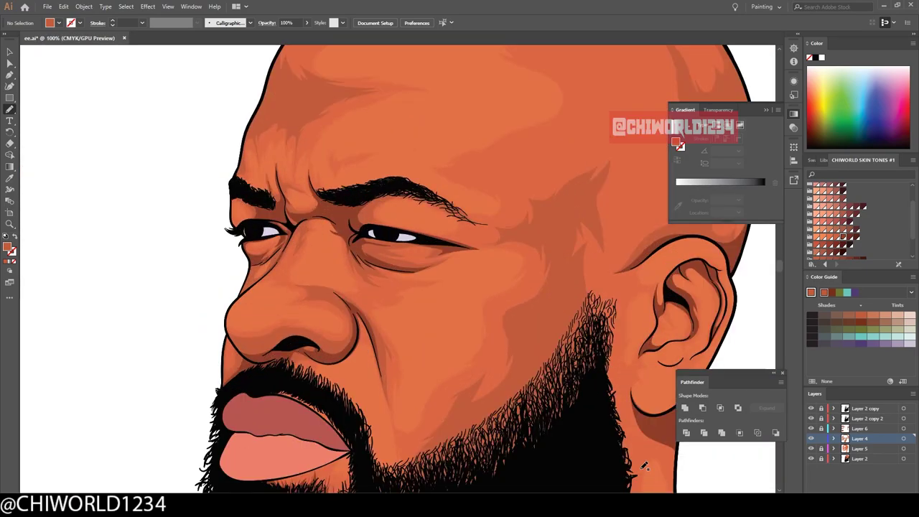
# - Zoom in on the ear and paint a light orange Blob Brush highlight on the earlobe
pyautogui.scroll(2, 614, 443)
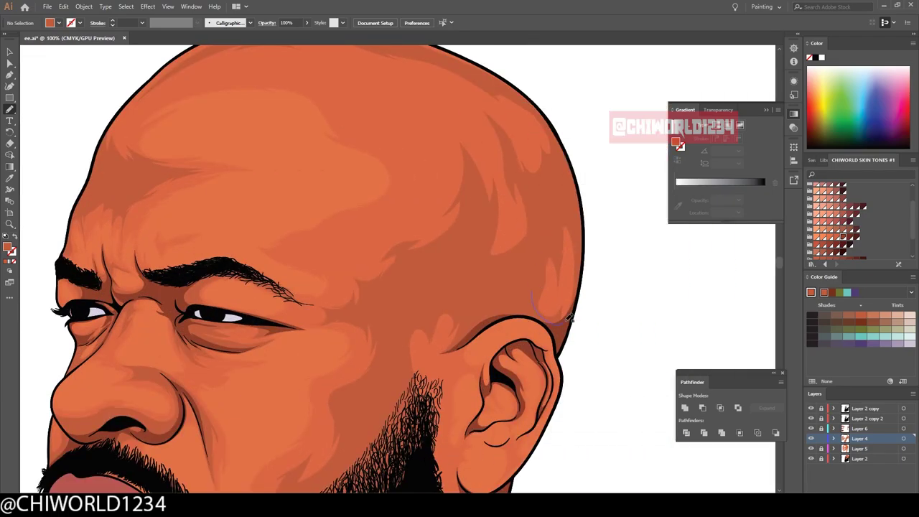
pyautogui.scroll(1, 342, 424)
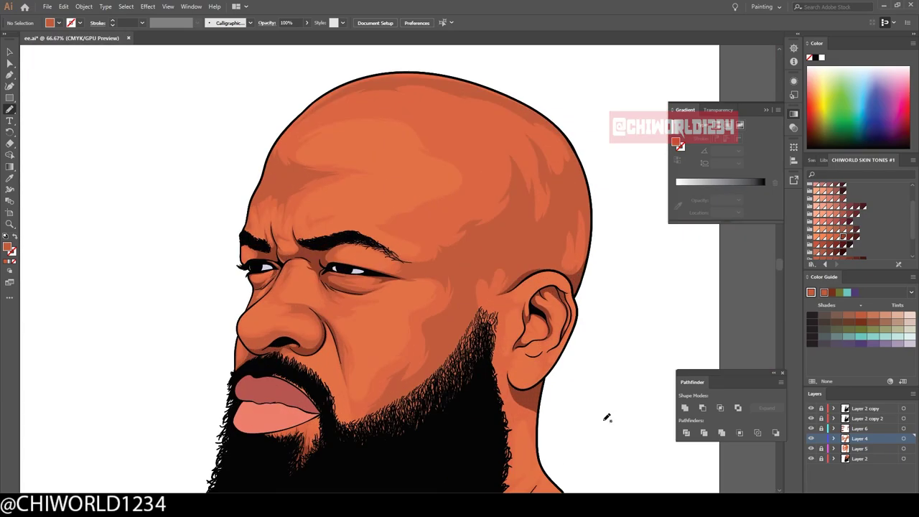
pyautogui.scroll(4, 497, 193)
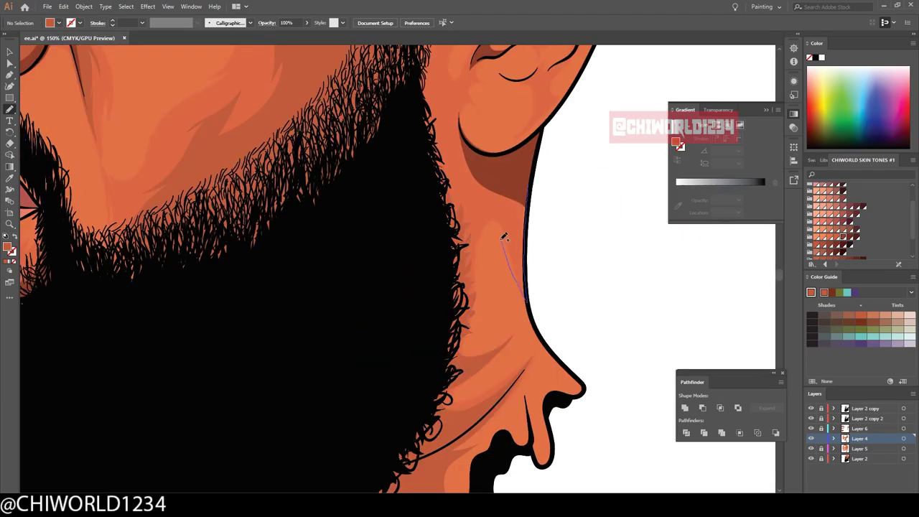
pyautogui.scroll(5, 504, 237)
pyautogui.scroll(1, 407, 384)
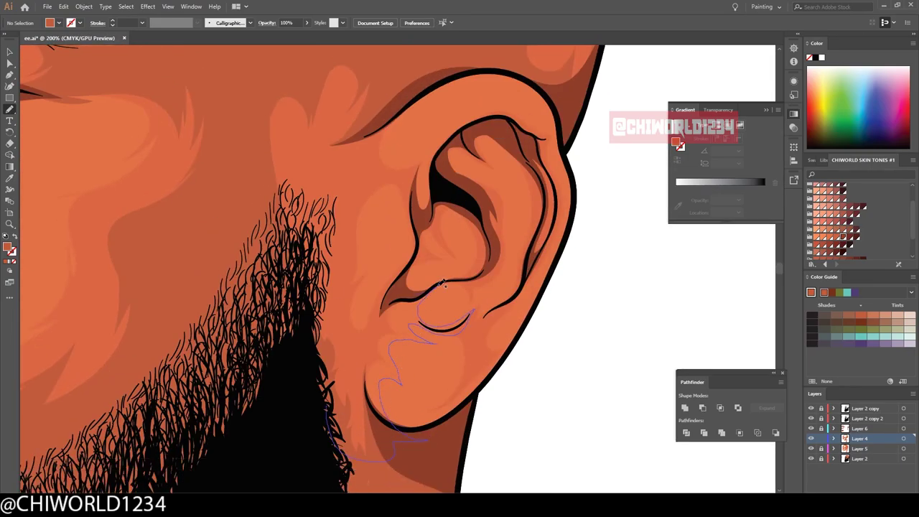
pyautogui.scroll(-2, 366, 265)
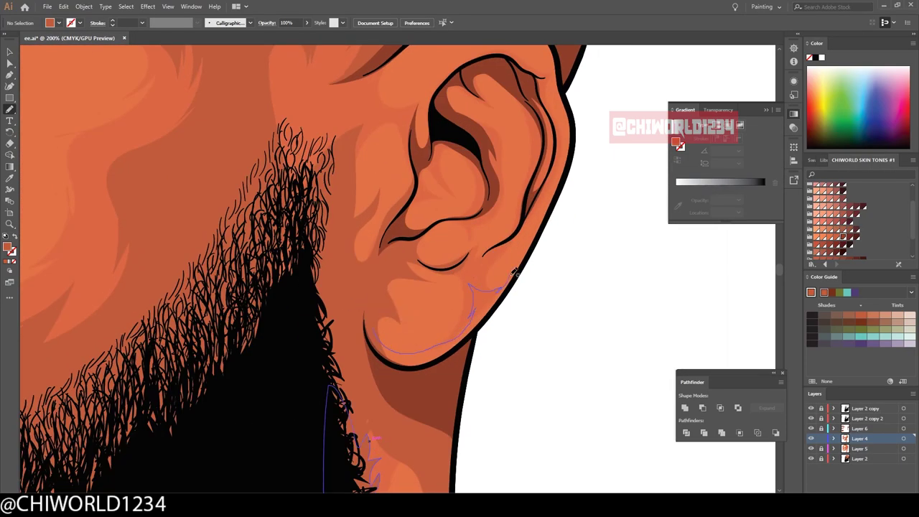
pyautogui.scroll(2, 323, 271)
pyautogui.scroll(2, 353, 184)
pyautogui.moveTo(470, 269); pyautogui.dragTo(474, 195)
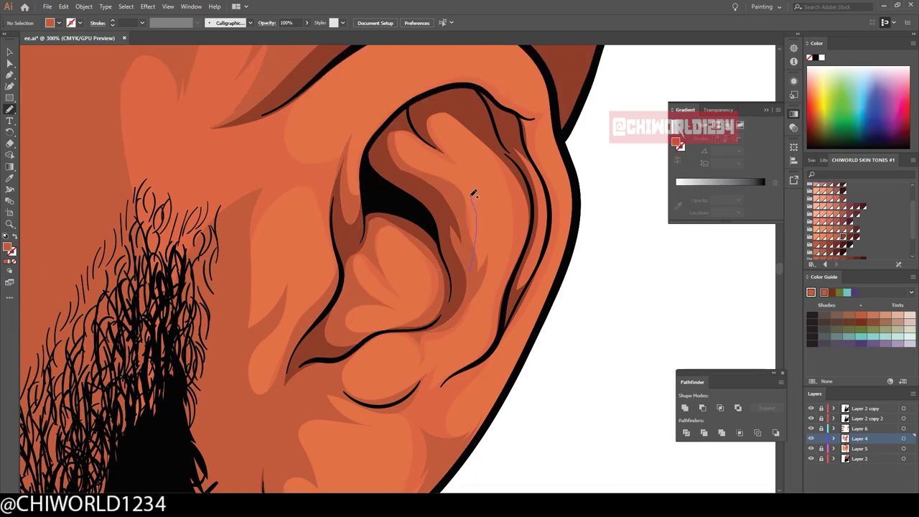
pyautogui.moveTo(447, 93); pyautogui.dragTo(448, 93)
pyautogui.scroll(-1, 531, 308)
pyautogui.scroll(-1, 532, 308)
pyautogui.scroll(-1, 532, 309)
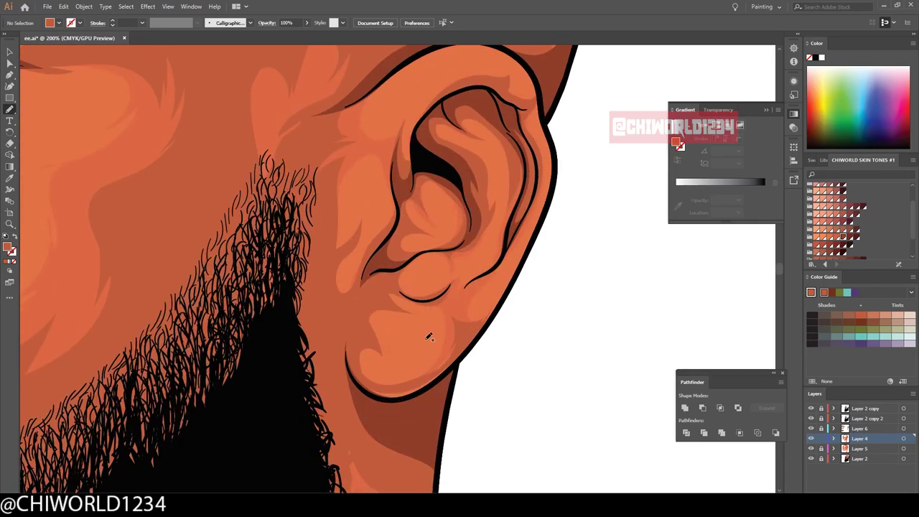
pyautogui.scroll(-2, 531, 308)
pyautogui.scroll(3, 585, 162)
pyautogui.scroll(-3, 436, 127)
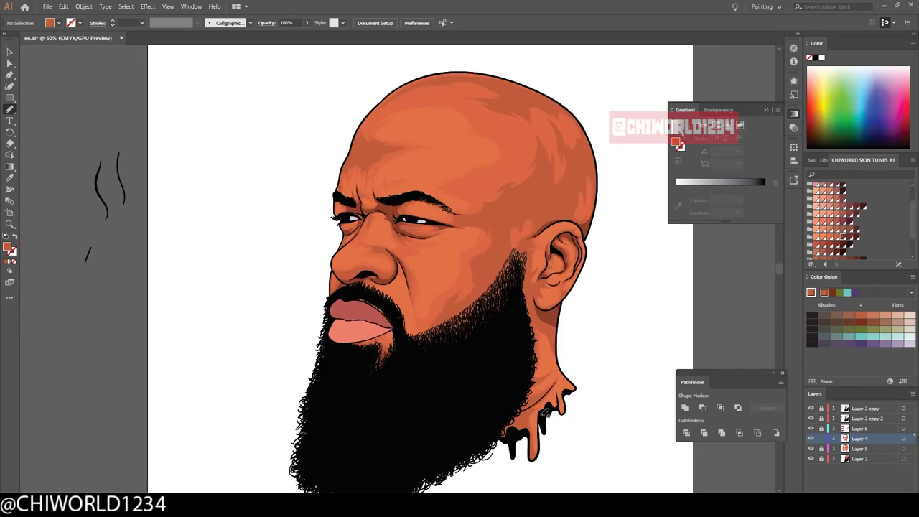
# - Add a new layer above Layer 2 to hold more highlights
pyautogui.click(883, 458)
pyautogui.hotkey('ctrl', 'l')
pyautogui.scroll(2, 205, 117)
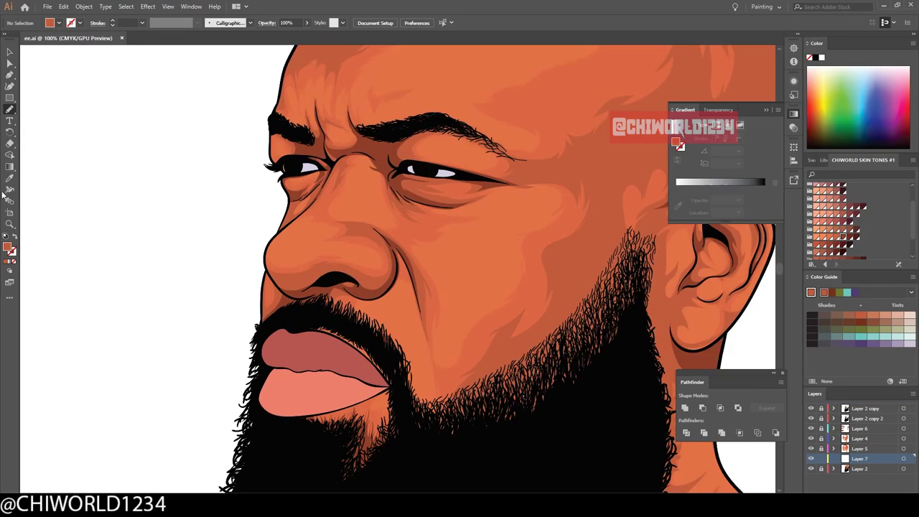
pyautogui.scroll(2, 273, 291)
pyautogui.scroll(-1, 273, 291)
pyautogui.scroll(-1, 437, 221)
pyautogui.scroll(-2, 436, 221)
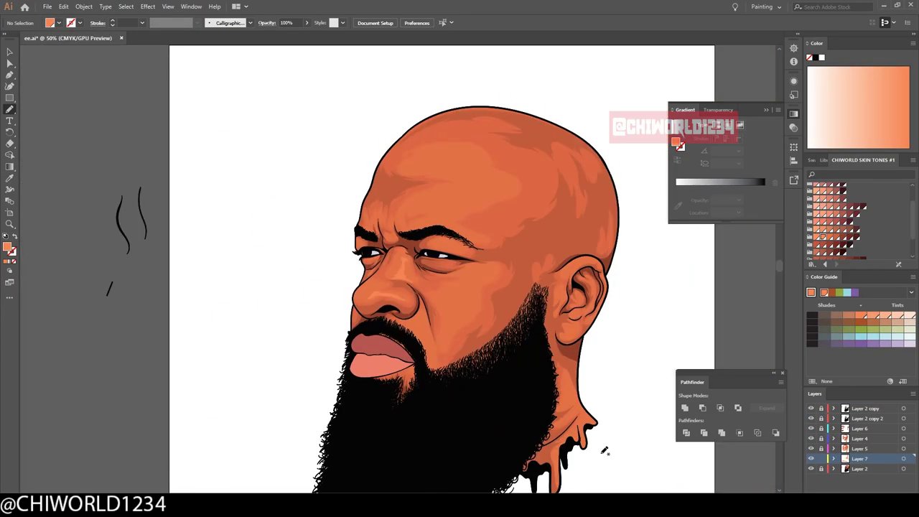
# - Paint a light orange highlight on the forehead above the brow
pyautogui.scroll(2, 474, 394)
pyautogui.scroll(3, 474, 395)
pyautogui.scroll(5, 564, 272)
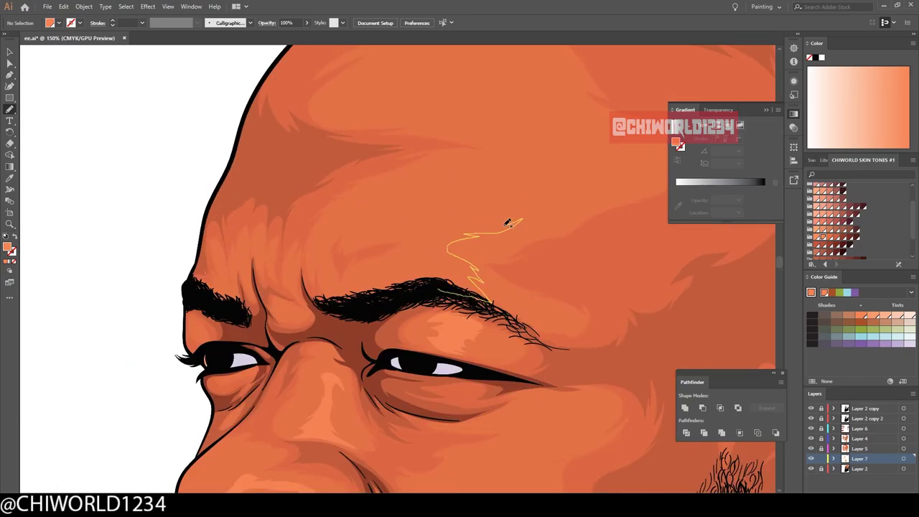
pyautogui.scroll(-2, 503, 226)
pyautogui.scroll(1, 398, 201)
pyautogui.moveTo(488, 241); pyautogui.dragTo(501, 201)
# - Paint a light orange highlight inside the upper ear
pyautogui.scroll(-2, 463, 211)
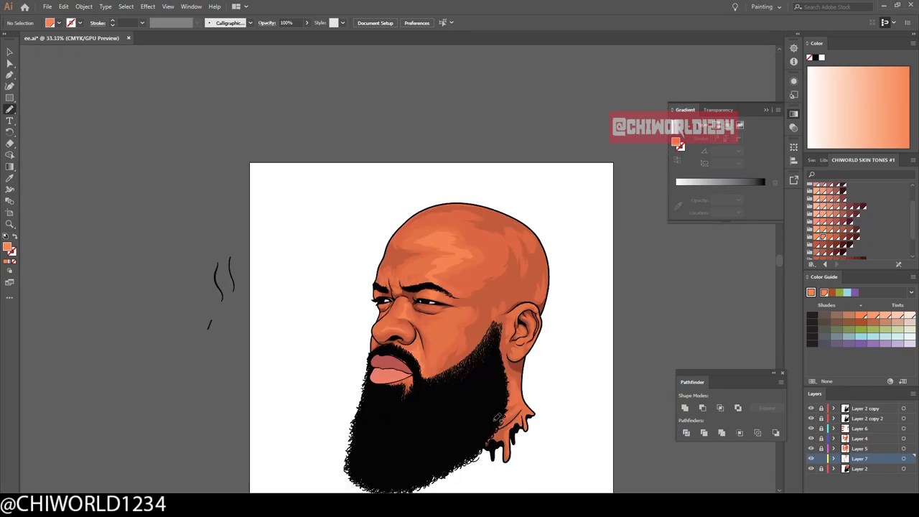
pyautogui.scroll(3, 455, 344)
pyautogui.scroll(-2, 602, 366)
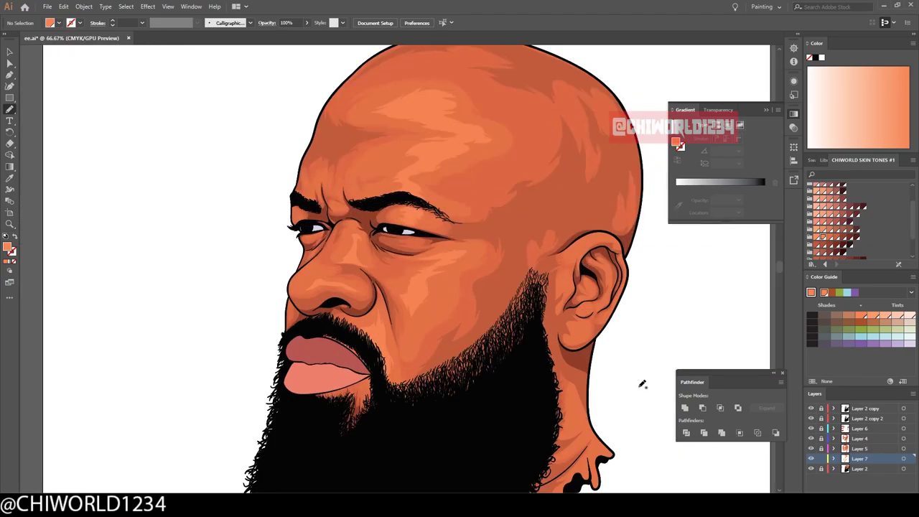
pyautogui.scroll(3, 596, 273)
pyautogui.moveTo(532, 115); pyautogui.dragTo(487, 117)
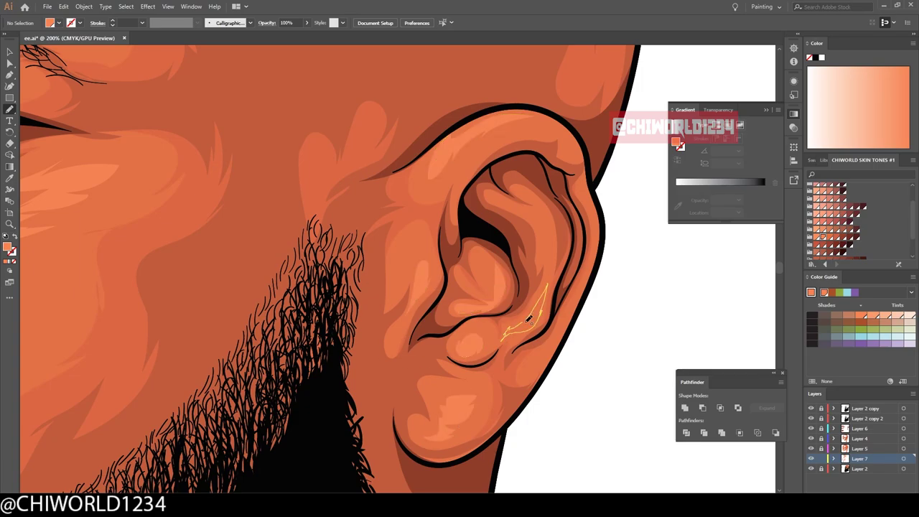
pyautogui.scroll(-4, 572, 397)
pyautogui.scroll(3, 304, 196)
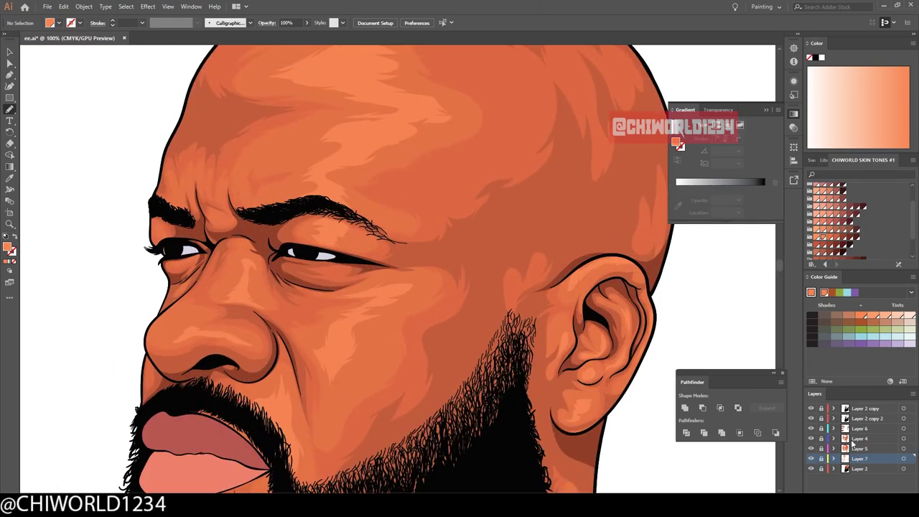
pyautogui.scroll(4, 465, 255)
# - Select the shading shape above the eye and open its colour balance adjustment
pyautogui.scroll(-3, 528, 299)
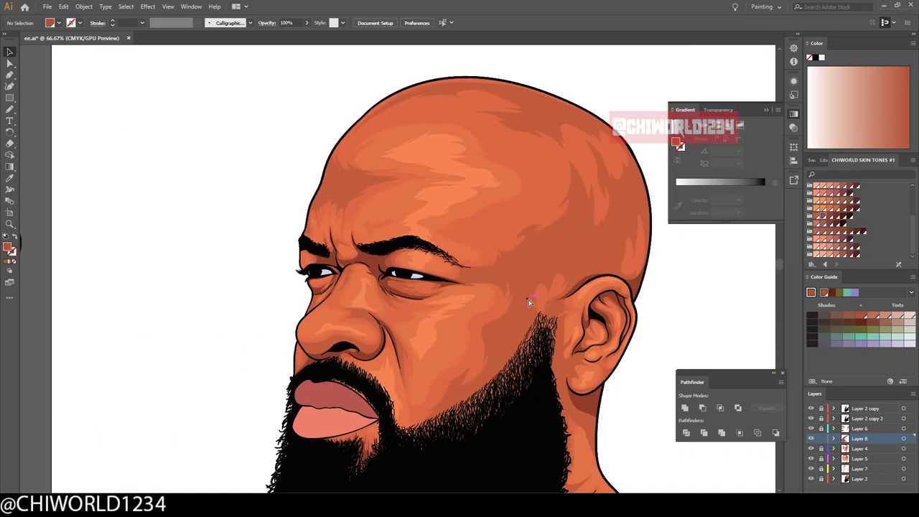
pyautogui.click(63, 6)
pyautogui.click(133, 174)
pyautogui.click(318, 196)
pyautogui.click(93, 162)
pyautogui.scroll(3, 230, 265)
pyautogui.scroll(-3, 230, 266)
pyautogui.click(64, 7)
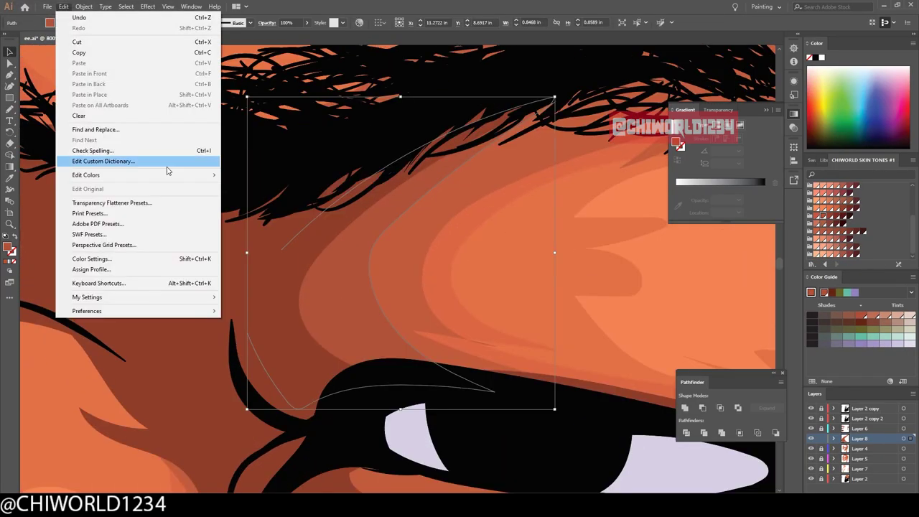
pyautogui.click(318, 197)
# - Return to the brush and zoom around the neck and beard to review the shaded head
pyautogui.scroll(5, 361, 353)
pyautogui.press('b')
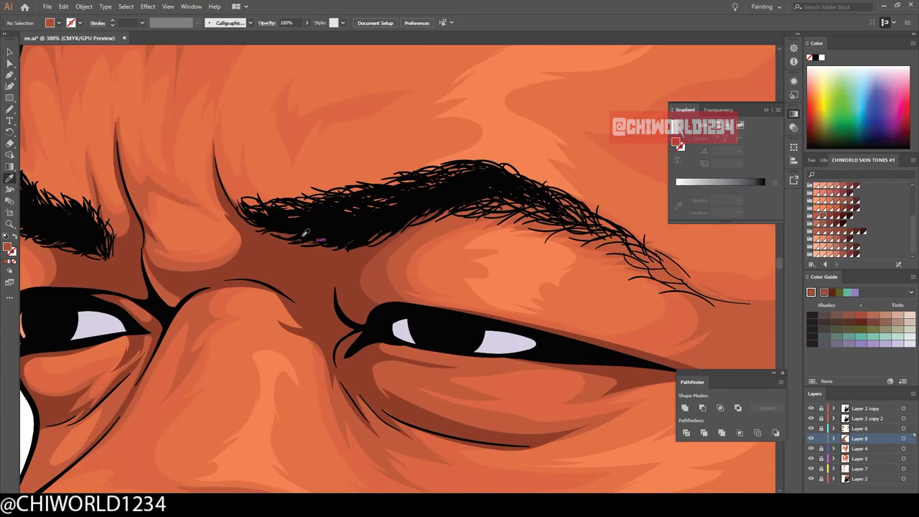
pyautogui.scroll(1, 361, 354)
pyautogui.scroll(-2, 143, 199)
pyautogui.scroll(2, 466, 237)
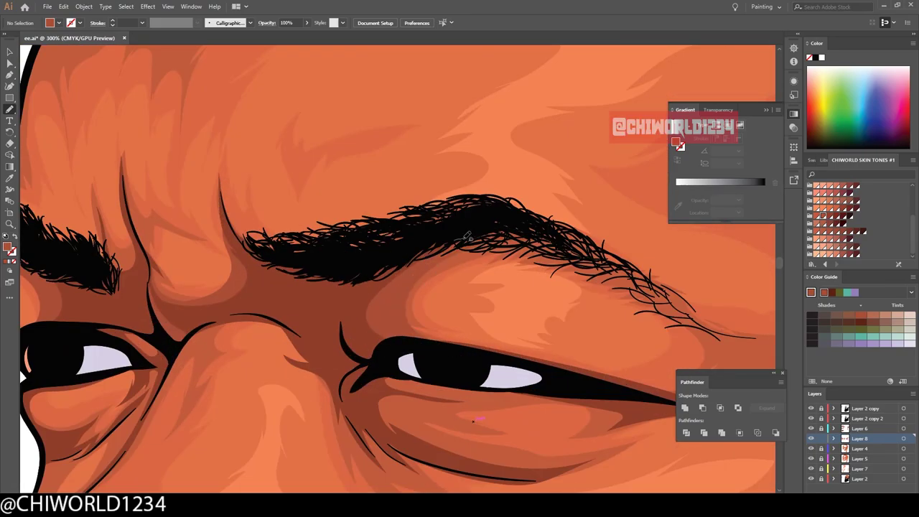
pyautogui.scroll(3, 431, 323)
pyautogui.scroll(2, 369, 289)
pyautogui.scroll(-3, 369, 289)
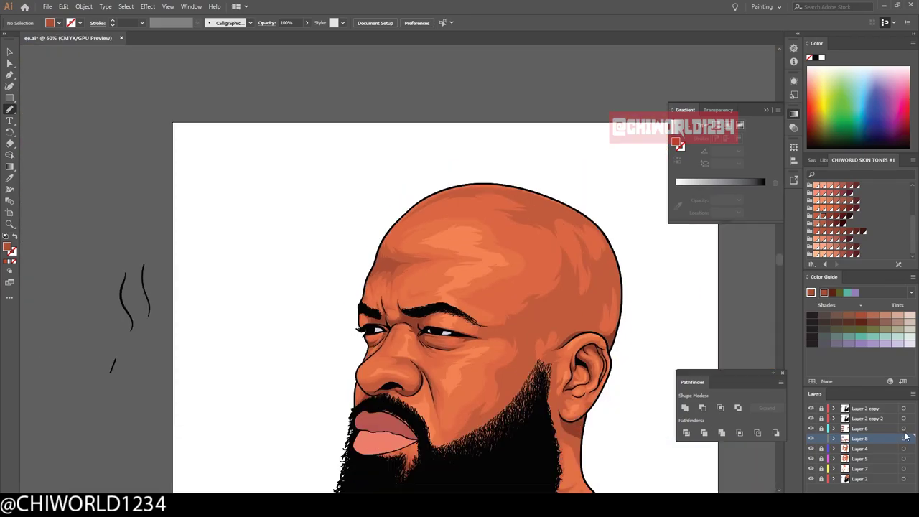
pyautogui.scroll(2, 443, 386)
pyautogui.scroll(-1, 444, 385)
pyautogui.scroll(1, 492, 431)
pyautogui.scroll(2, 330, 287)
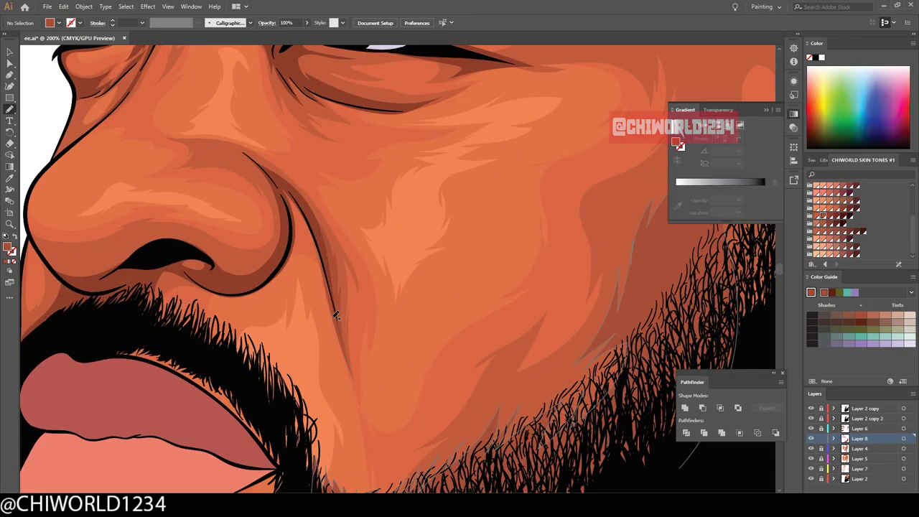
pyautogui.scroll(1, 544, 264)
pyautogui.scroll(-2, 543, 264)
pyautogui.scroll(3, 239, 348)
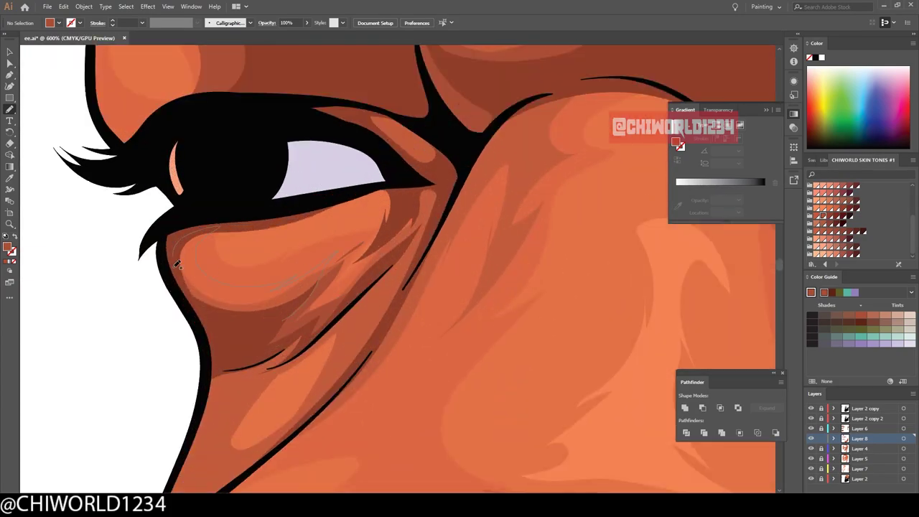
pyautogui.scroll(-1, 177, 264)
pyautogui.scroll(-1, 272, 464)
pyautogui.scroll(1, 273, 463)
pyautogui.hscroll(3, 283, 435)
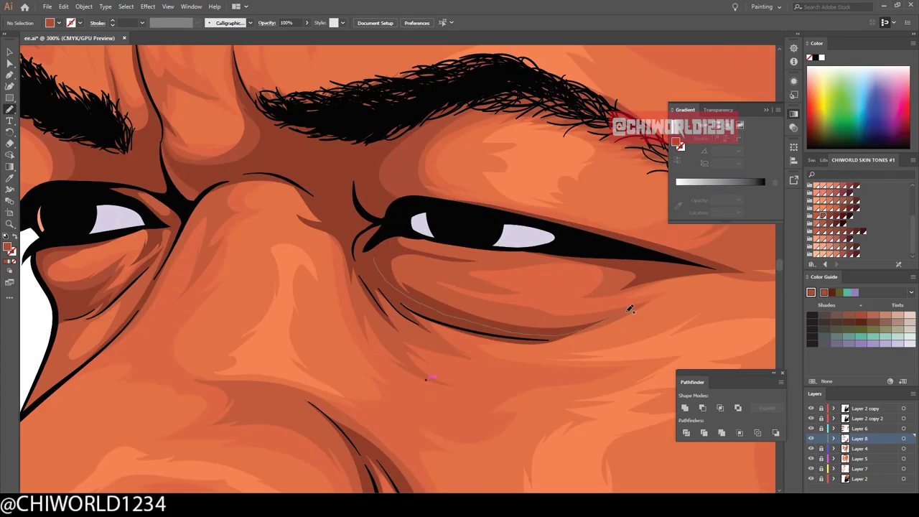
pyautogui.scroll(-2, 425, 328)
pyautogui.scroll(1, 387, 301)
pyautogui.scroll(1, 352, 264)
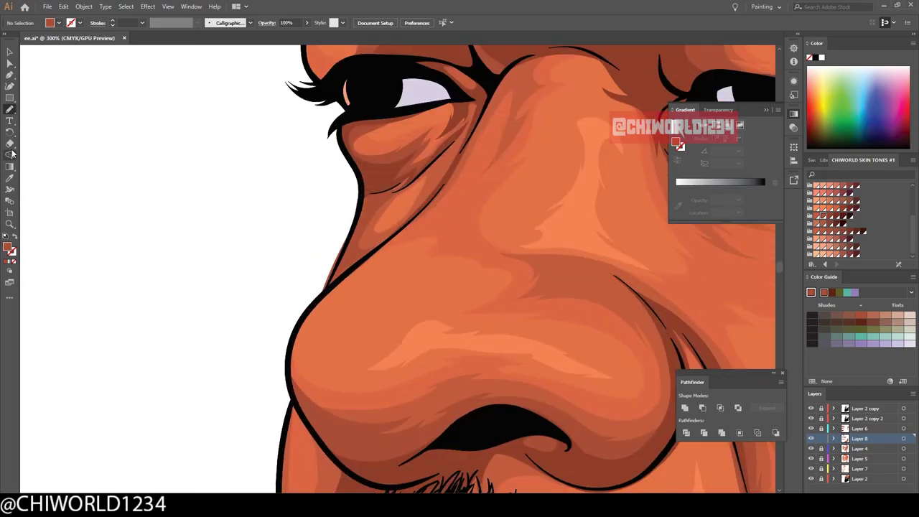
pyautogui.scroll(-2, 471, 421)
pyautogui.scroll(-1, 661, 354)
pyautogui.scroll(2, 513, 351)
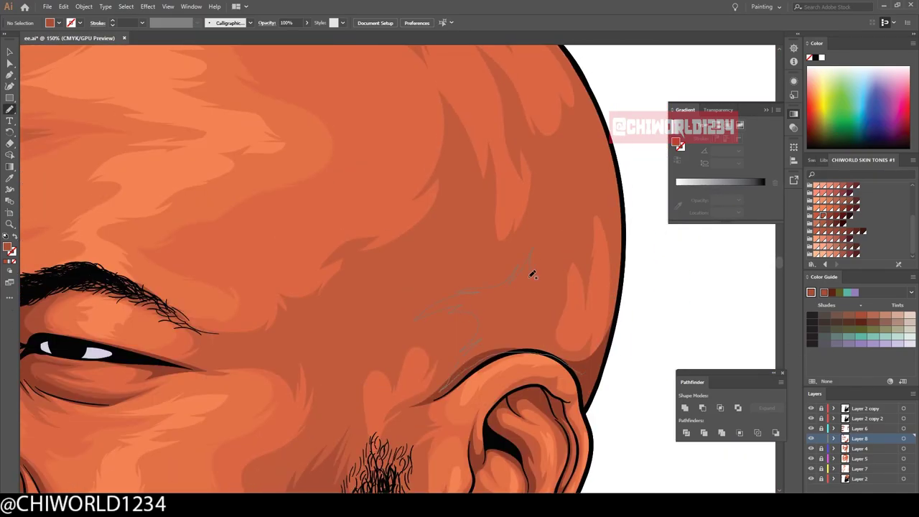
pyautogui.scroll(-1, 532, 275)
pyautogui.scroll(2, 544, 277)
pyautogui.scroll(-4, 534, 421)
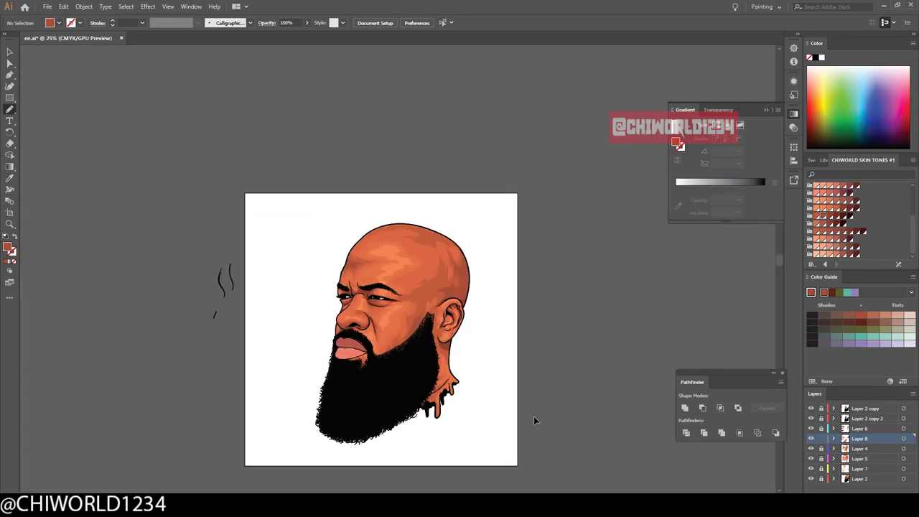
pyautogui.scroll(4, 533, 420)
pyautogui.scroll(1, 522, 324)
pyautogui.scroll(-1, 488, 323)
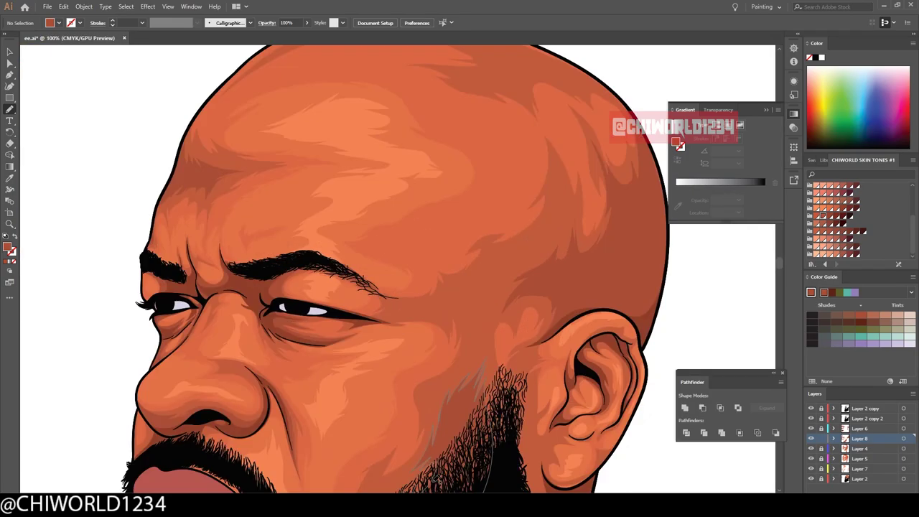
pyautogui.scroll(1, 423, 316)
pyautogui.scroll(-4, 538, 201)
pyautogui.scroll(4, 407, 124)
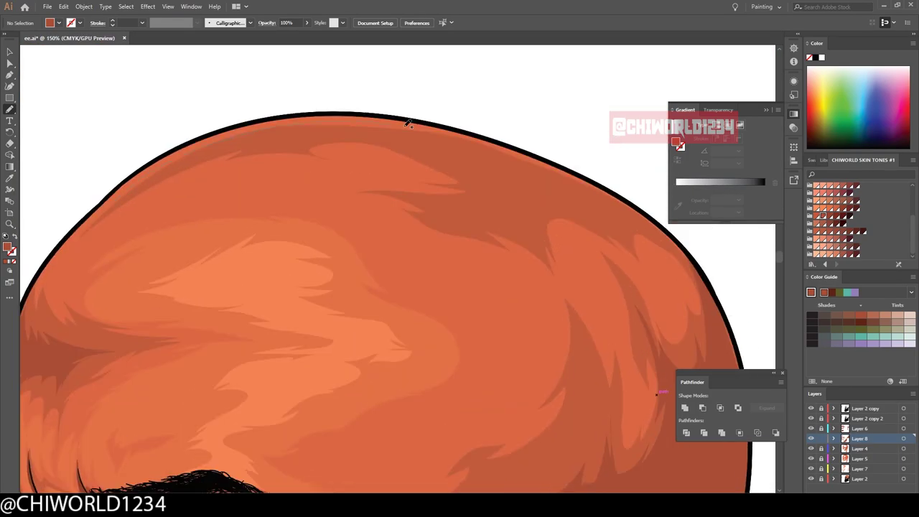
pyautogui.scroll(-3, 216, 187)
pyautogui.scroll(3, 347, 217)
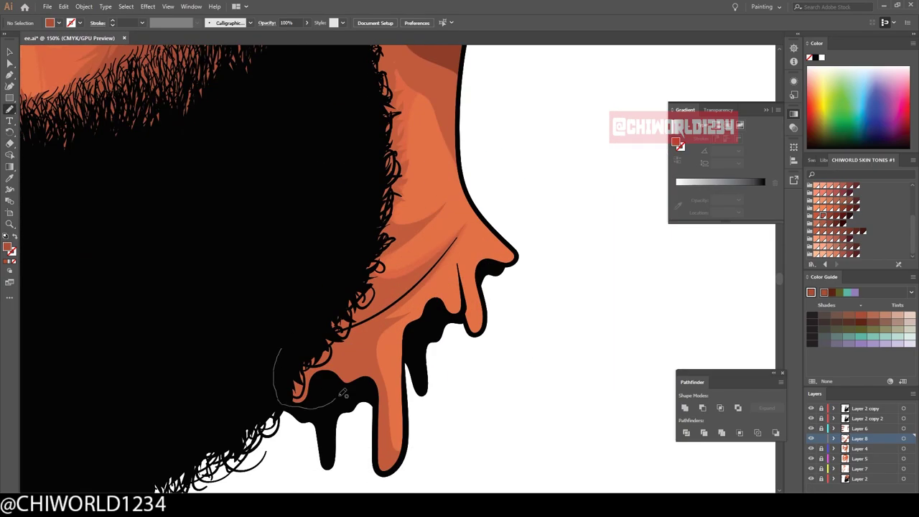
pyautogui.scroll(2, 461, 257)
pyautogui.scroll(2, 462, 256)
pyautogui.scroll(-3, 597, 379)
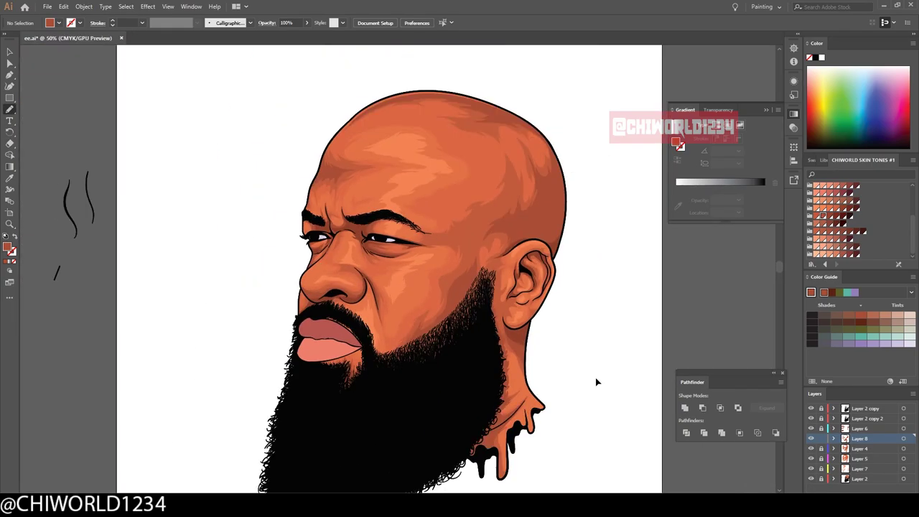
# - Make Layer 4 the active layer in the Layers panel
pyautogui.click(812, 449)
pyautogui.scroll(4, 476, 150)
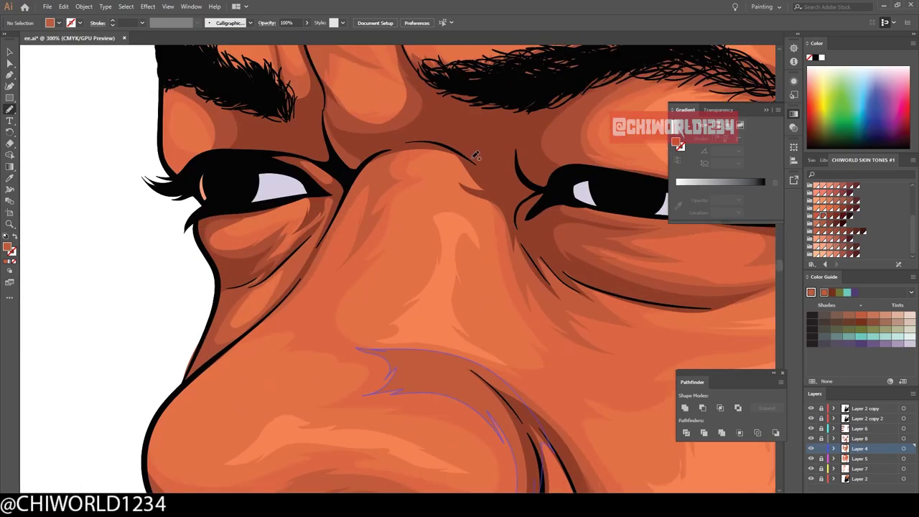
pyautogui.scroll(-3, 476, 150)
pyautogui.scroll(1, 543, 328)
pyautogui.scroll(1, 542, 328)
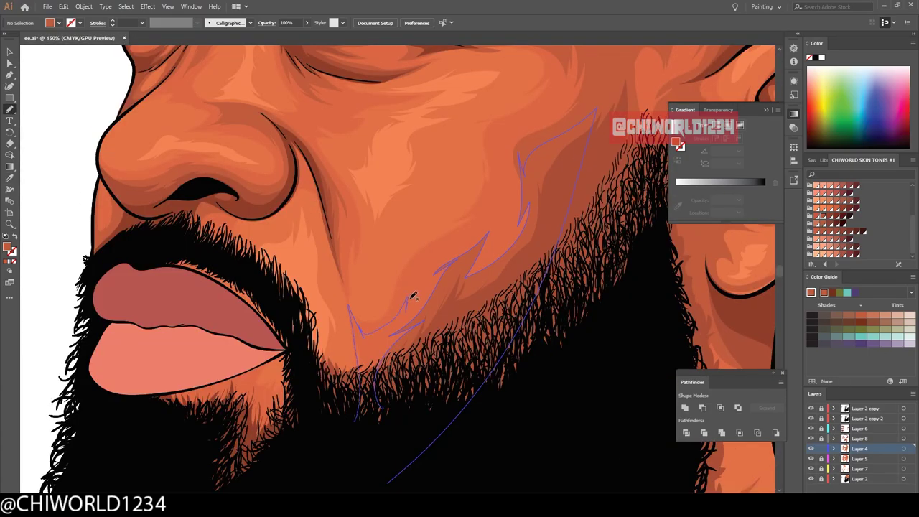
pyautogui.scroll(-2, 511, 373)
pyautogui.scroll(-2, 523, 369)
pyautogui.scroll(3, 523, 369)
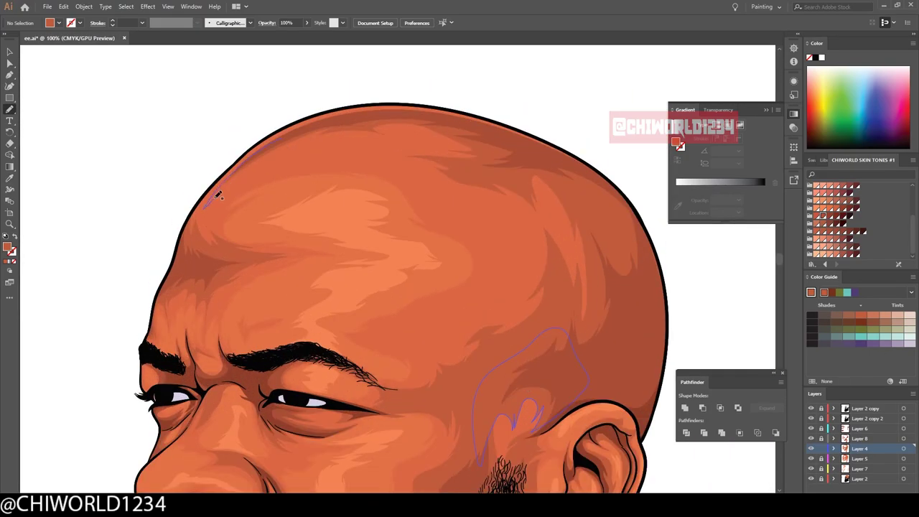
pyautogui.scroll(-2, 512, 452)
pyautogui.scroll(3, 295, 281)
pyautogui.scroll(-3, 274, 285)
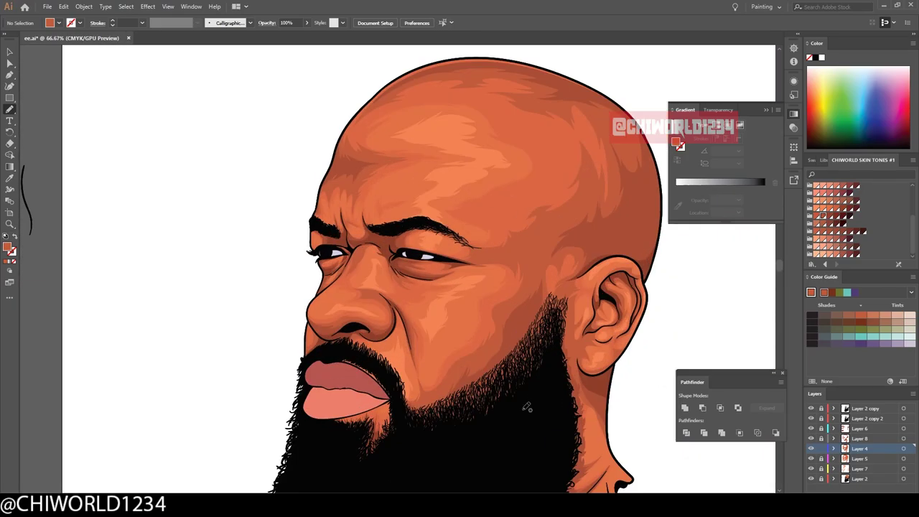
pyautogui.scroll(2, 277, 195)
pyautogui.scroll(-2, 277, 195)
pyautogui.scroll(-1, 441, 407)
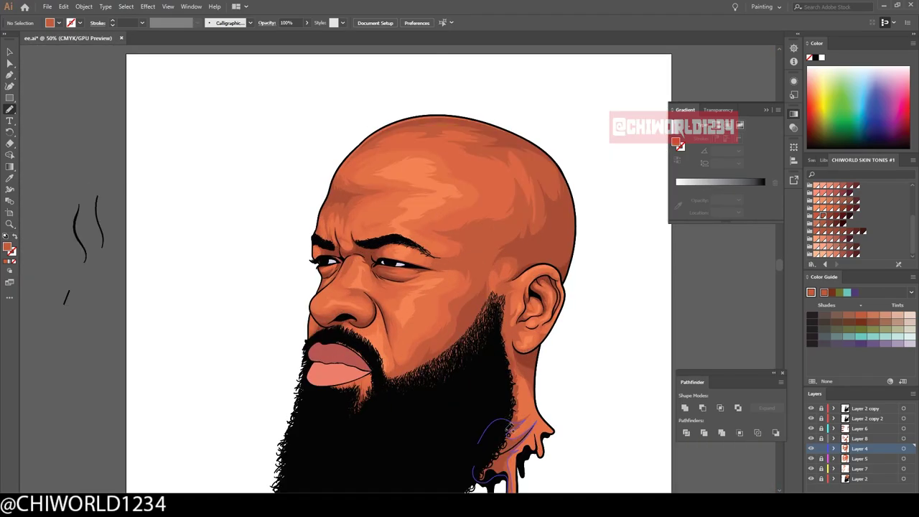
pyautogui.scroll(-3, 466, 440)
pyautogui.scroll(3, 467, 441)
pyautogui.scroll(-3, 541, 457)
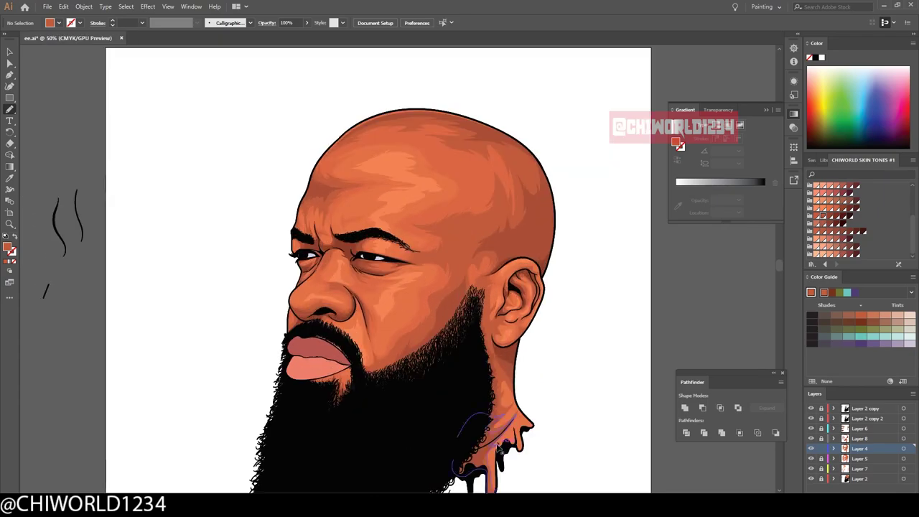
# - Create two new empty layers, Layer 9 and Layer 10, for further shading
pyautogui.hotkey('ctrl', 'l')
pyautogui.scroll(2, 190, 296)
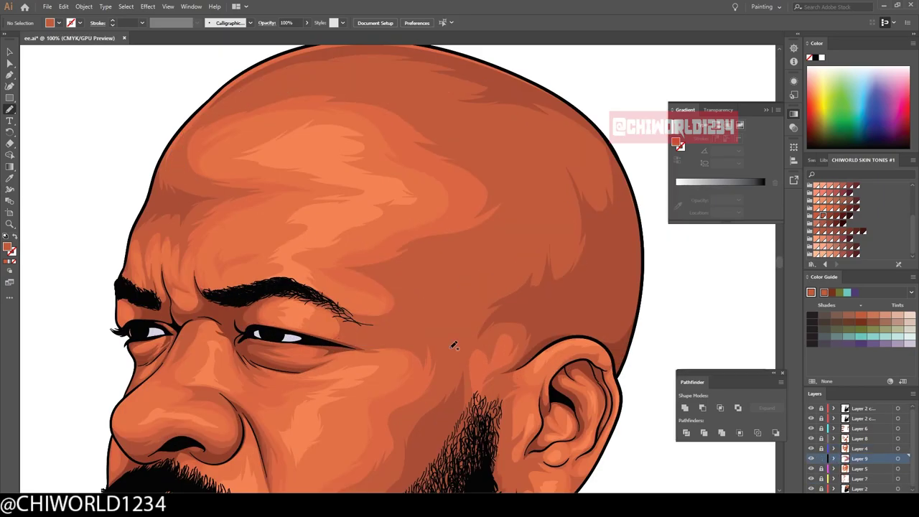
pyautogui.scroll(-5, 445, 334)
pyautogui.scroll(1, 445, 208)
pyautogui.scroll(-4, 581, 315)
pyautogui.scroll(-2, 581, 316)
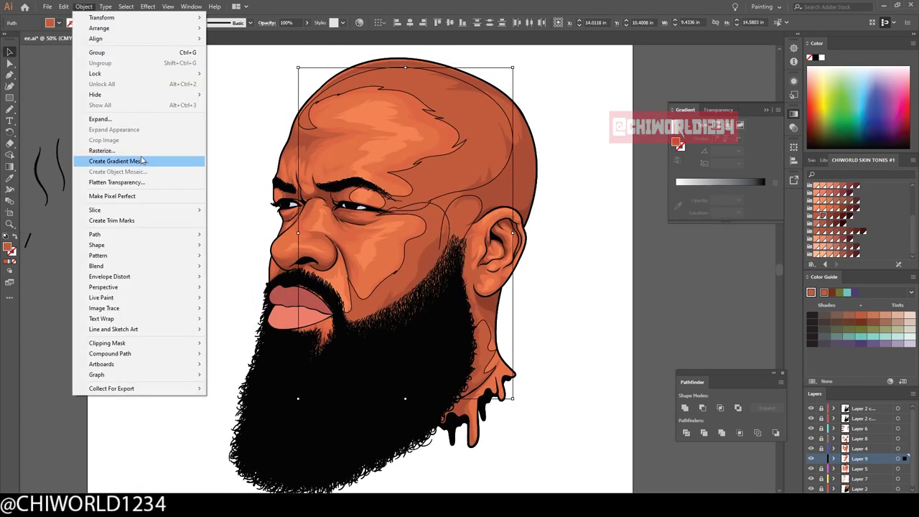
pyautogui.scroll(-2, 628, 344)
pyautogui.hotkey('ctrl', 'l')
# - Pick a lighter orange skin swatch, switch to the Paintbrush and add Layer 11
pyautogui.scroll(2, 631, 348)
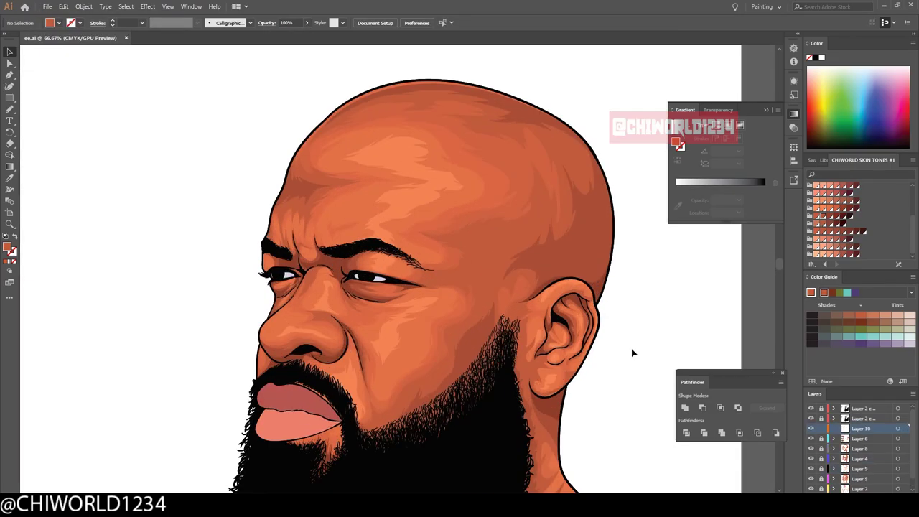
pyautogui.scroll(2, 532, 324)
pyautogui.scroll(-2, 532, 324)
pyautogui.scroll(1, 532, 324)
pyautogui.click(815, 216)
pyautogui.scroll(1, 303, 375)
pyautogui.press('b')
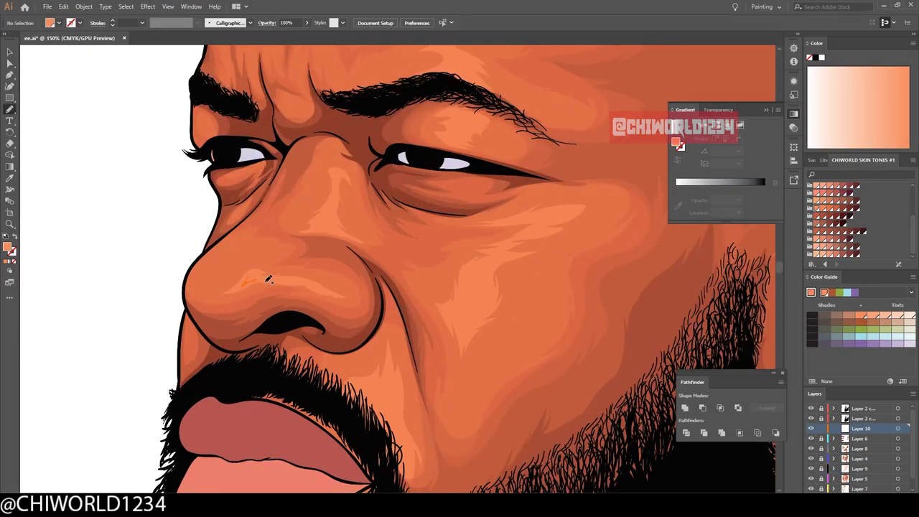
pyautogui.scroll(5, 508, 191)
pyautogui.scroll(-2, 464, 376)
pyautogui.scroll(-2, 464, 375)
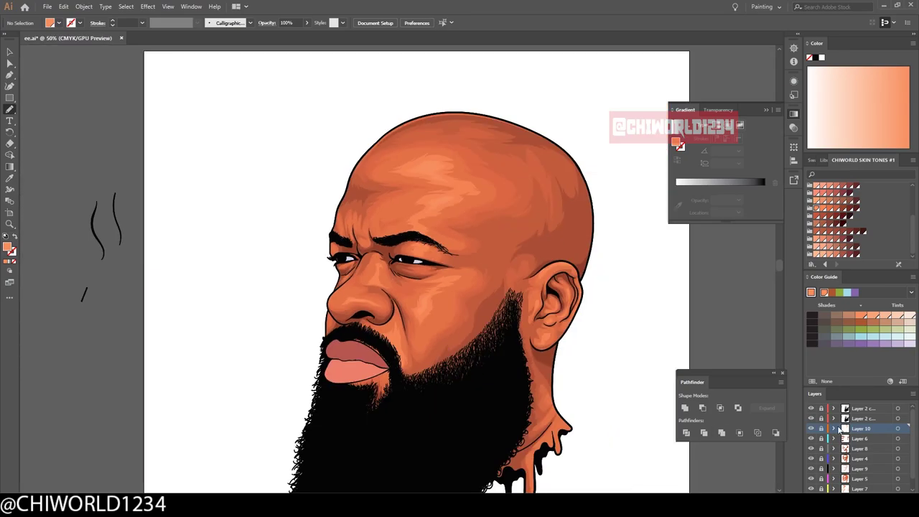
pyautogui.hotkey('ctrl', 'l')
pyautogui.scroll(4, 304, 352)
pyautogui.scroll(1, 304, 352)
# - Paint a dark red shadow stroke along the nose bridge
pyautogui.moveTo(273, 231); pyautogui.dragTo(485, 256)
pyautogui.scroll(-4, 461, 425)
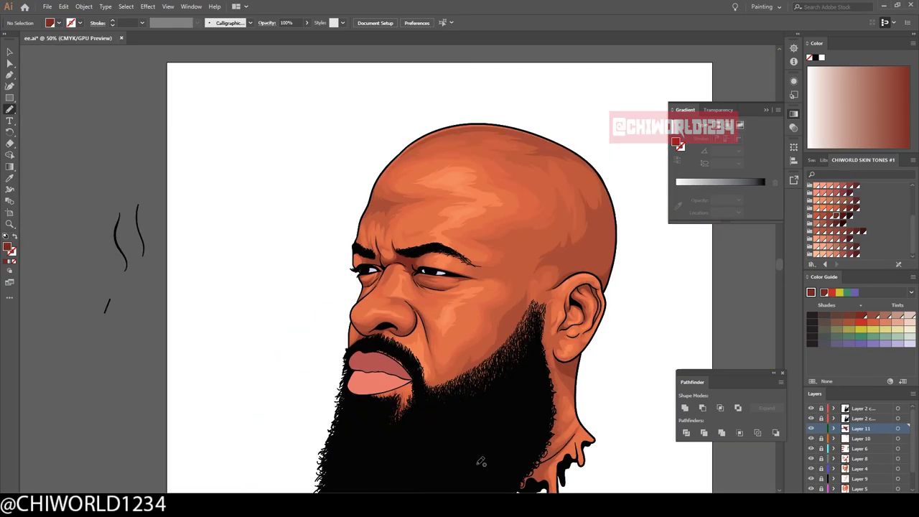
pyautogui.scroll(3, 462, 425)
pyautogui.scroll(1, 461, 425)
pyautogui.scroll(-4, 462, 425)
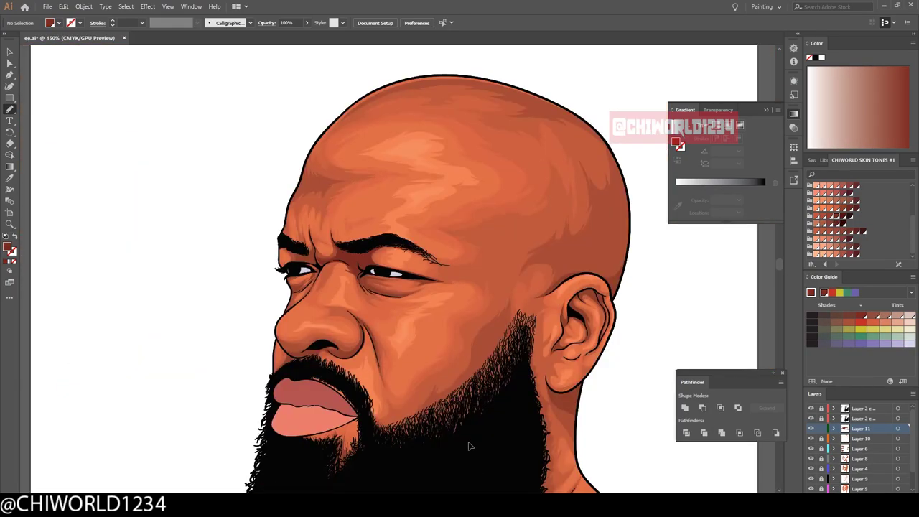
pyautogui.scroll(4, 404, 243)
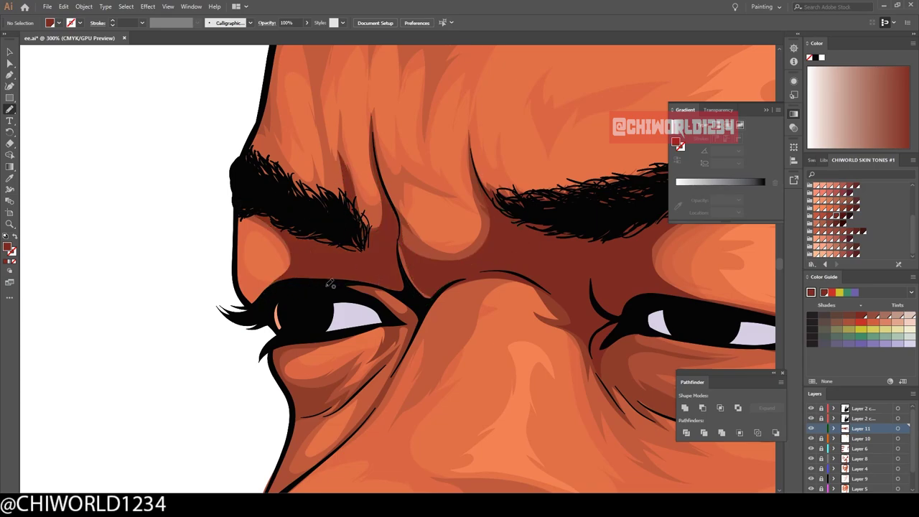
pyautogui.scroll(-5, 273, 287)
# - Paint a dark red shadow stroke under the nostril and review the shading
pyautogui.moveTo(596, 343); pyautogui.dragTo(443, 306)
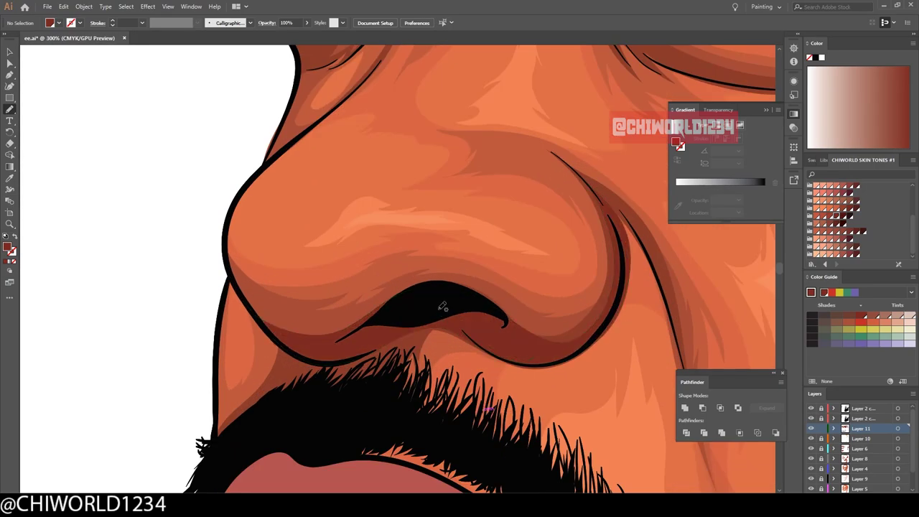
pyautogui.scroll(-5, 397, 307)
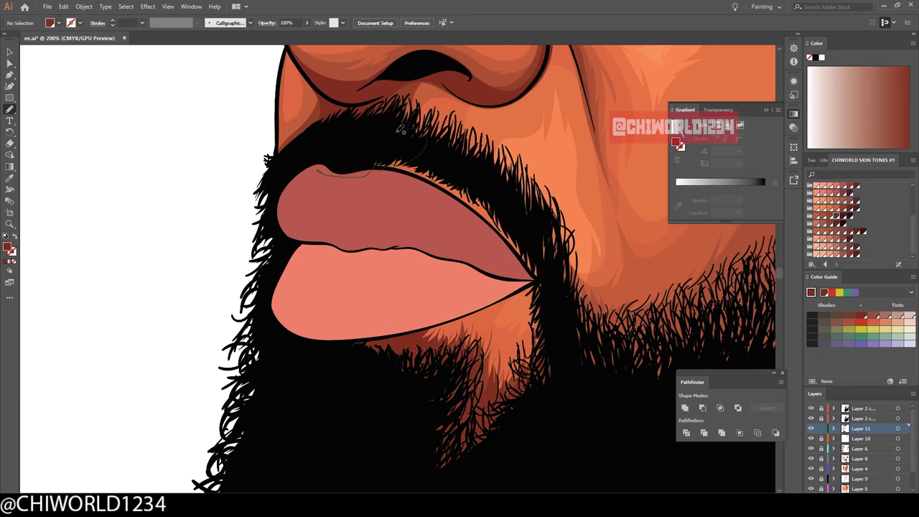
pyautogui.scroll(-3, 414, 93)
pyautogui.scroll(-2, 431, 287)
pyautogui.scroll(6, 358, 302)
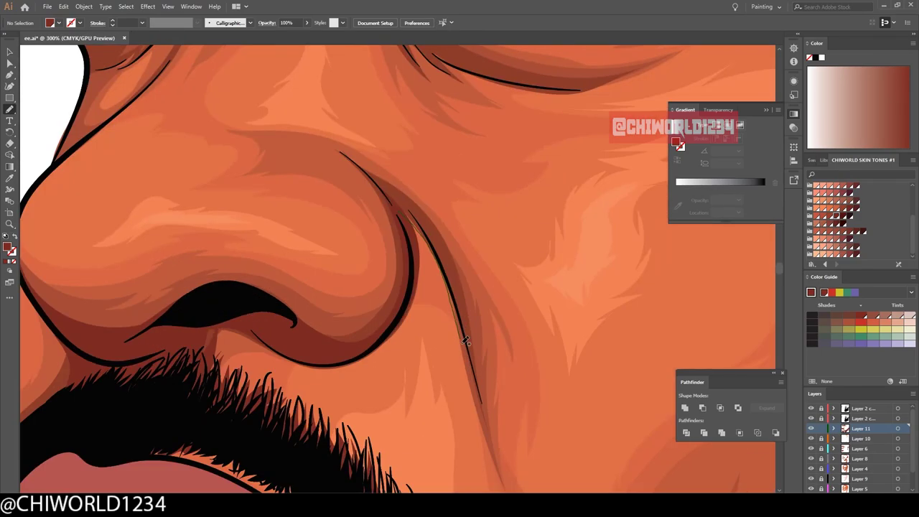
pyautogui.scroll(-4, 624, 476)
pyautogui.scroll(2, 449, 235)
pyautogui.scroll(1, 450, 235)
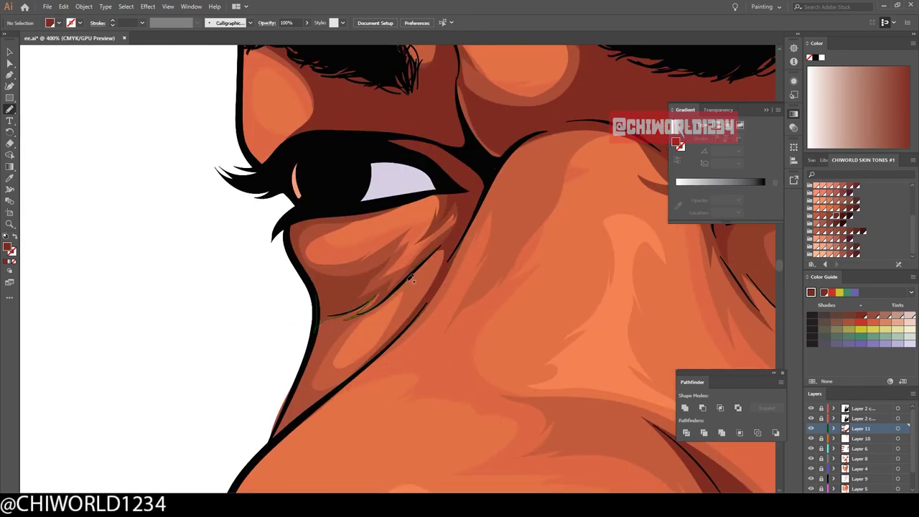
pyautogui.scroll(-3, 460, 359)
pyautogui.scroll(3, 426, 290)
pyautogui.scroll(-3, 281, 268)
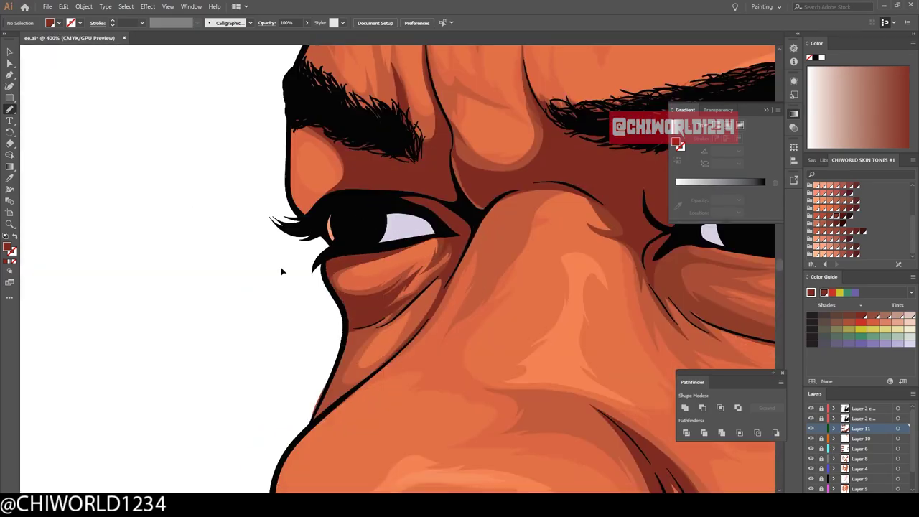
pyautogui.scroll(3, 310, 292)
pyautogui.scroll(-4, 516, 399)
pyautogui.scroll(2, 517, 399)
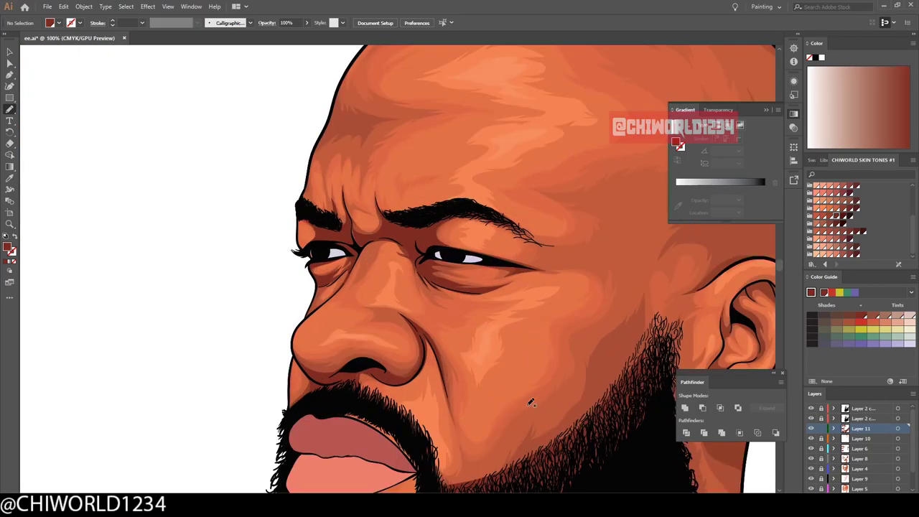
pyautogui.scroll(3, 517, 399)
pyautogui.scroll(2, 517, 399)
pyautogui.scroll(2, 231, 206)
pyautogui.scroll(-2, 454, 206)
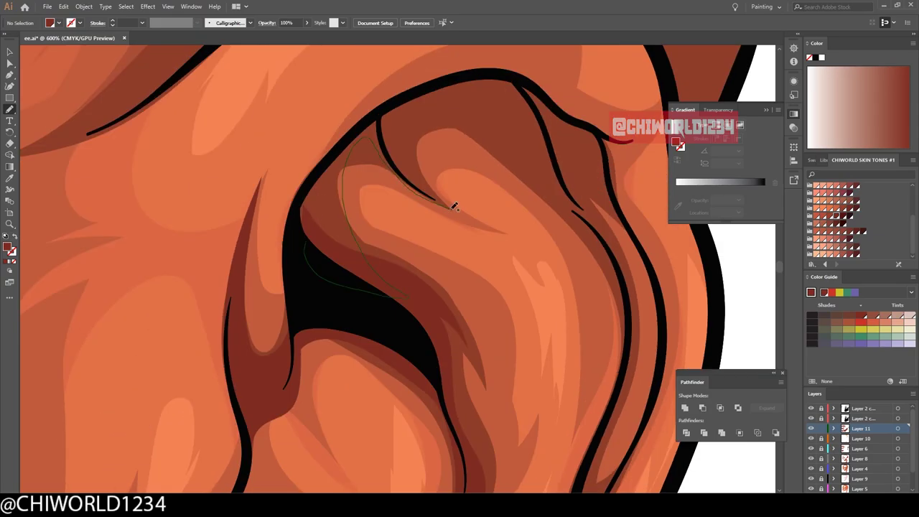
pyautogui.scroll(-3, 266, 222)
pyautogui.scroll(-3, 435, 211)
pyautogui.scroll(-2, 457, 449)
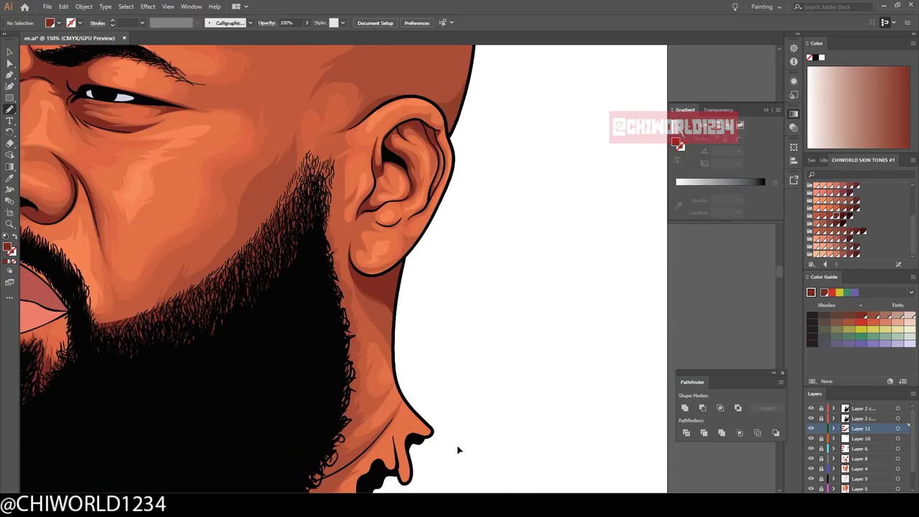
pyautogui.scroll(2, 347, 332)
pyautogui.scroll(5, 461, 438)
pyautogui.scroll(5, 529, 432)
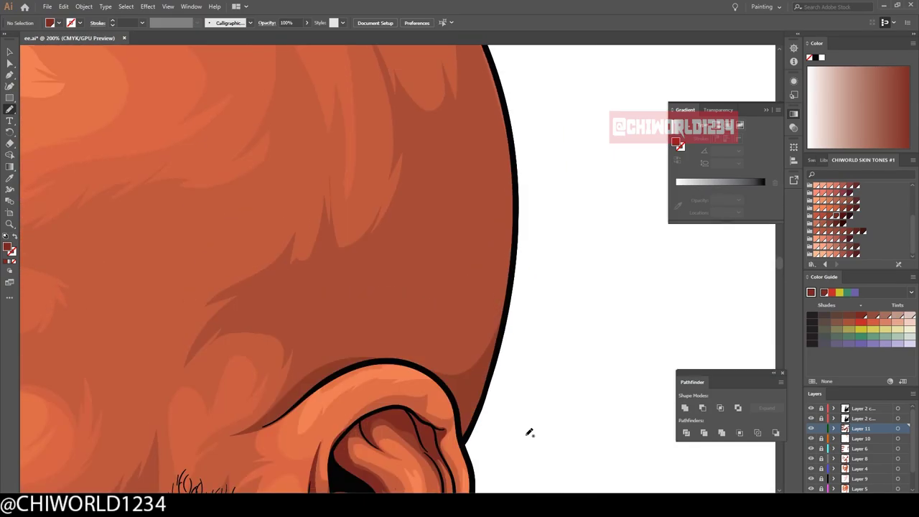
pyautogui.scroll(1, 467, 369)
pyautogui.scroll(-3, 624, 486)
pyautogui.scroll(4, 342, 208)
pyautogui.scroll(-4, 342, 208)
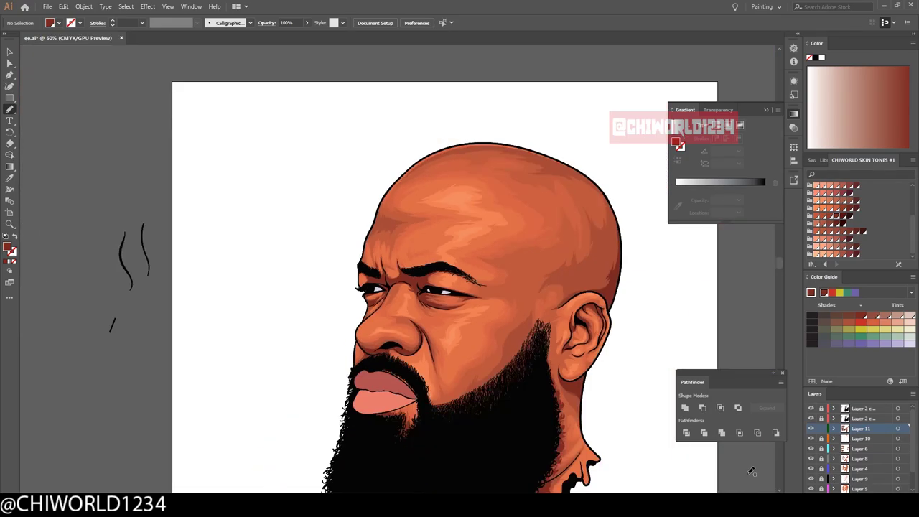
pyautogui.scroll(2, 546, 406)
pyautogui.scroll(1, 545, 406)
# - Check the dark shadow between the eyebrows, then return to the Paintbrush and view the whole face
pyautogui.scroll(5, 318, 373)
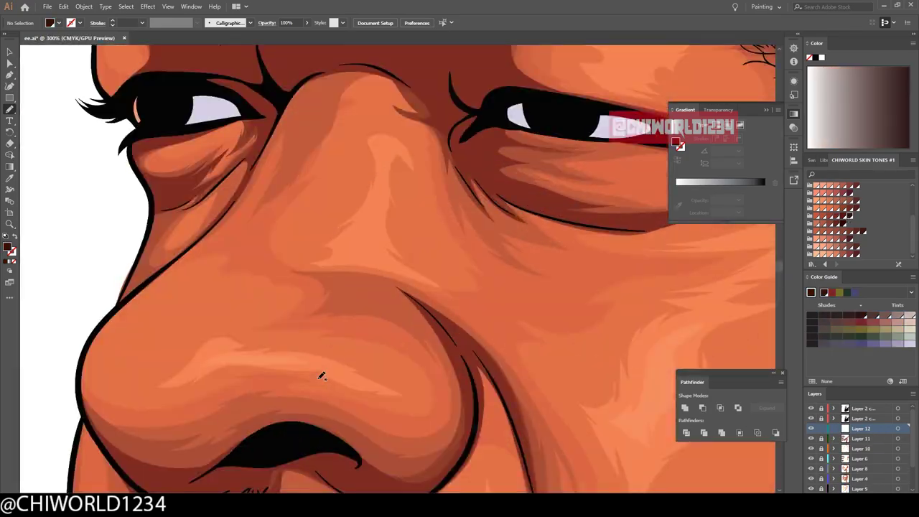
pyautogui.scroll(3, 318, 373)
pyautogui.press('v')
pyautogui.click(431, 201)
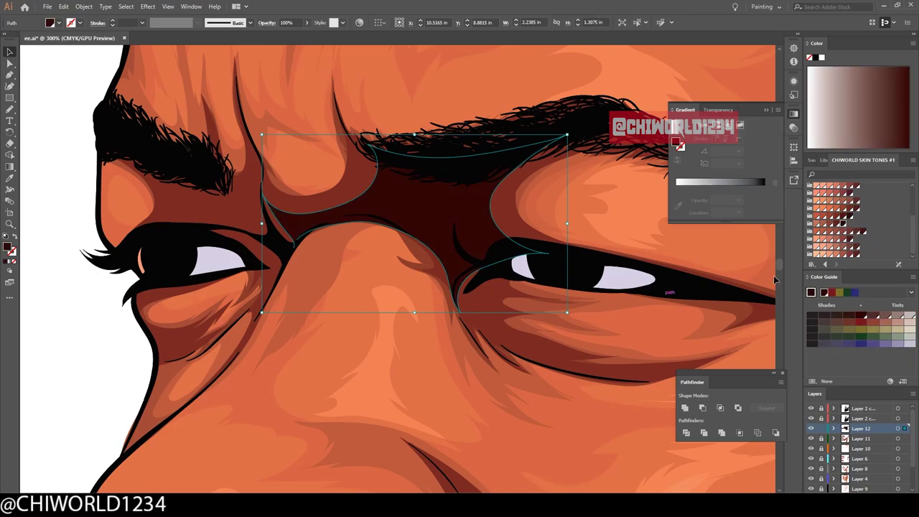
pyautogui.hotkey('ctrl', 'shift', 'a')
pyautogui.scroll(-2, 437, 316)
pyautogui.press('b')
pyautogui.scroll(-5, 437, 317)
pyautogui.scroll(2, 222, 356)
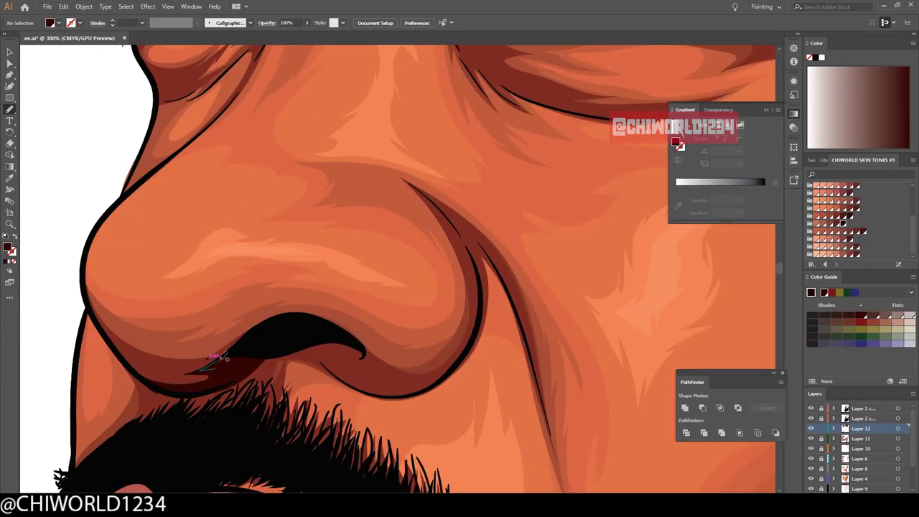
pyautogui.scroll(-5, 357, 335)
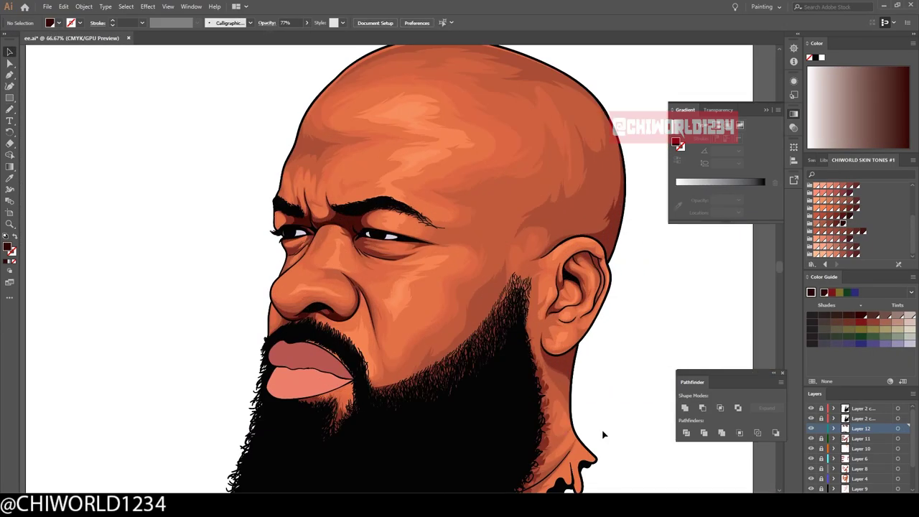
pyautogui.scroll(6, 359, 323)
pyautogui.scroll(-5, 266, 153)
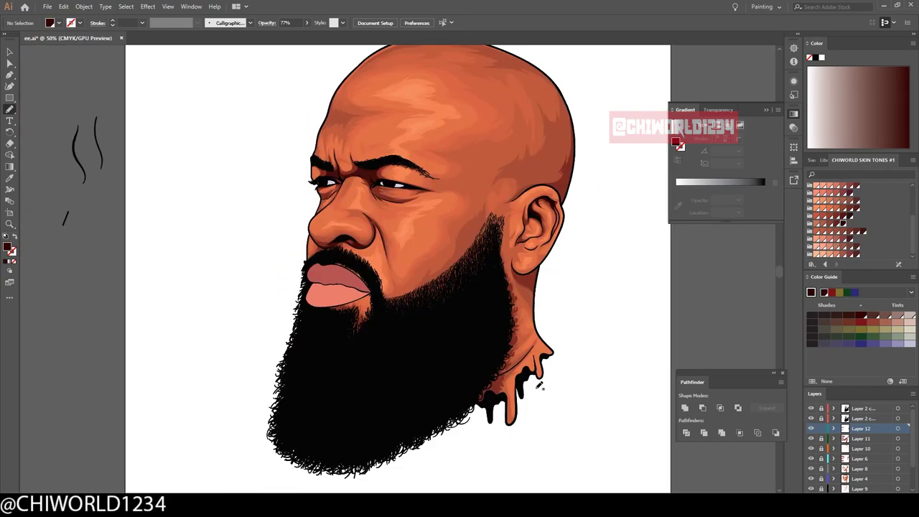
pyautogui.scroll(4, 445, 129)
# - Pick a dark-red lip colour and draw shadow shapes on the upper lip
pyautogui.scroll(3, 359, 394)
pyautogui.doubleClick(10, 247)
pyautogui.press('Escape')
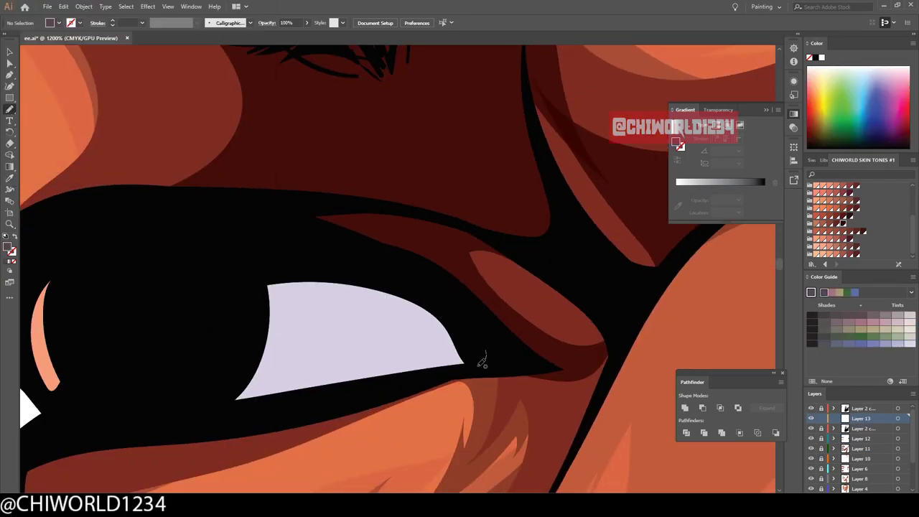
pyautogui.scroll(-6, 482, 359)
pyautogui.scroll(5, 460, 287)
pyautogui.scroll(-4, 459, 287)
pyautogui.scroll(4, 164, 302)
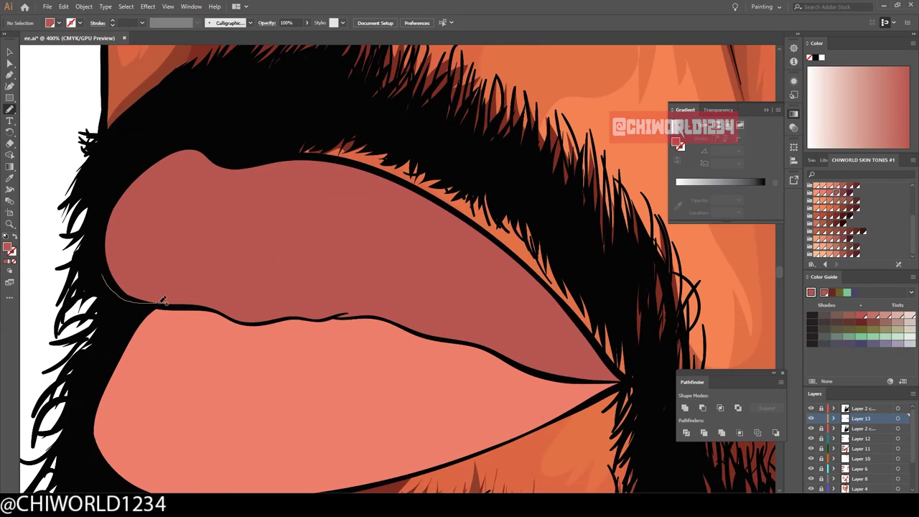
pyautogui.moveTo(247, 230); pyautogui.dragTo(227, 247)
pyautogui.moveTo(310, 316); pyautogui.dragTo(331, 242)
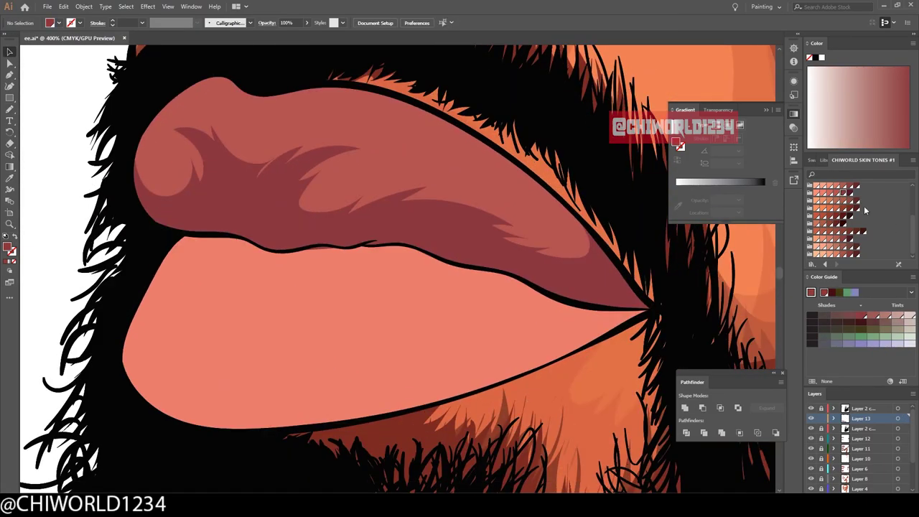
# - On a new layer, add a lower-lip highlight stroke at 37% opacity
pyautogui.scroll(-2, 133, 287)
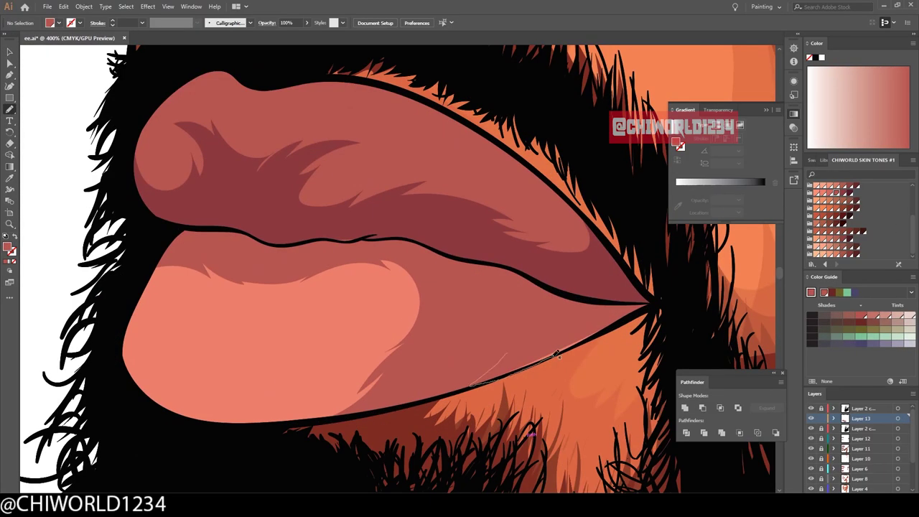
pyautogui.scroll(-2, 433, 287)
pyautogui.scroll(-3, 293, 261)
pyautogui.scroll(4, 431, 291)
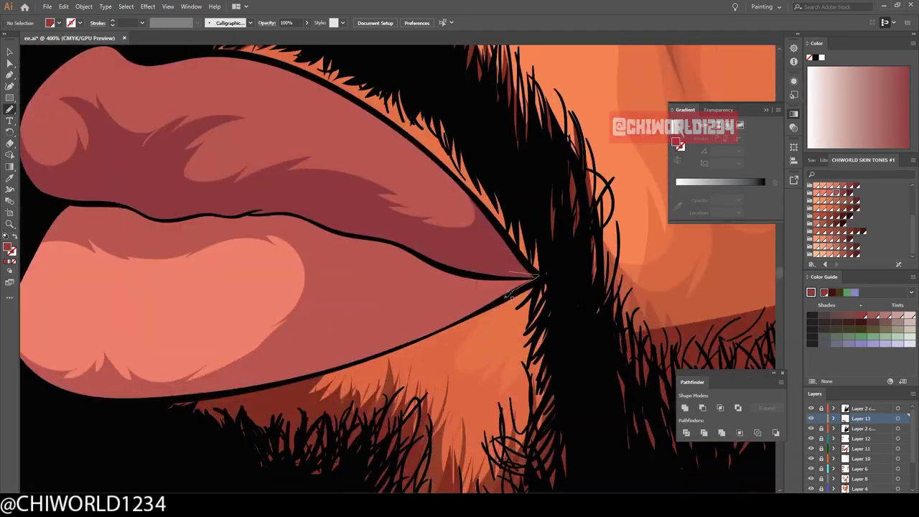
pyautogui.scroll(-4, 337, 221)
pyautogui.hotkey('ctrl', 'l')
pyautogui.scroll(3, 431, 294)
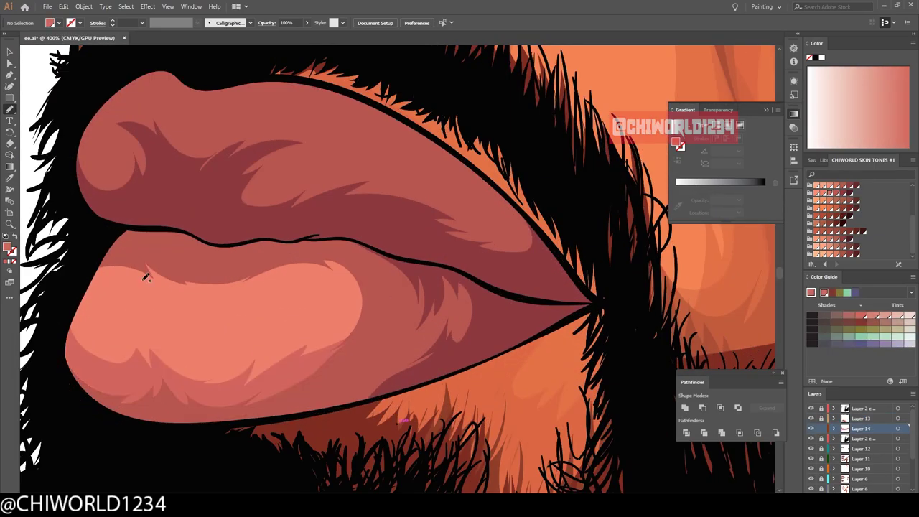
pyautogui.scroll(1, 430, 294)
pyautogui.moveTo(413, 332); pyautogui.dragTo(416, 270)
pyautogui.hotkey('ctrl', 'z')
pyautogui.scroll(-3, 416, 271)
pyautogui.scroll(3, 416, 287)
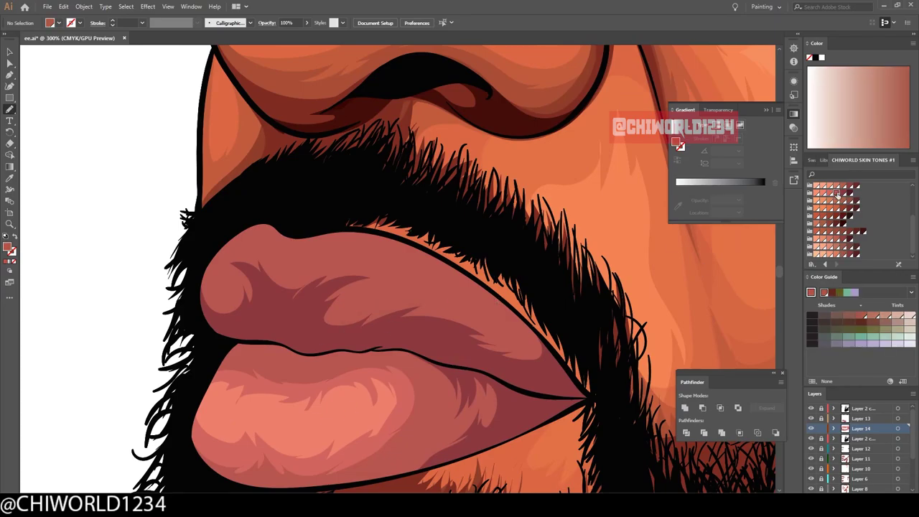
pyautogui.hotkey('ctrl', 'f')
pyautogui.click(307, 23)
pyautogui.moveTo(308, 35); pyautogui.dragTo(284, 36)
pyautogui.scroll(-3, 337, 259)
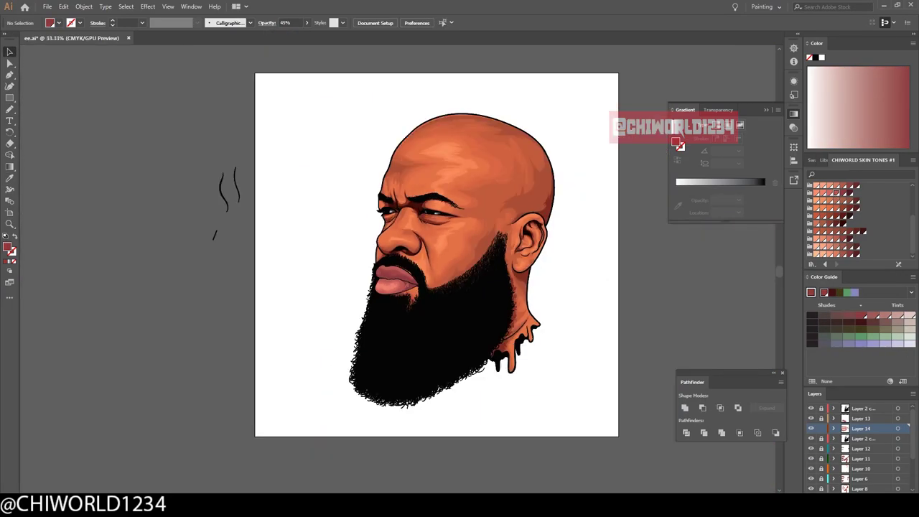
pyautogui.scroll(4, 323, 259)
# - On another new layer, paint a dark shading stroke along the upper lip line
pyautogui.hotkey('ctrl', 'l')
pyautogui.press('b')
pyautogui.moveTo(145, 237); pyautogui.dragTo(321, 260)
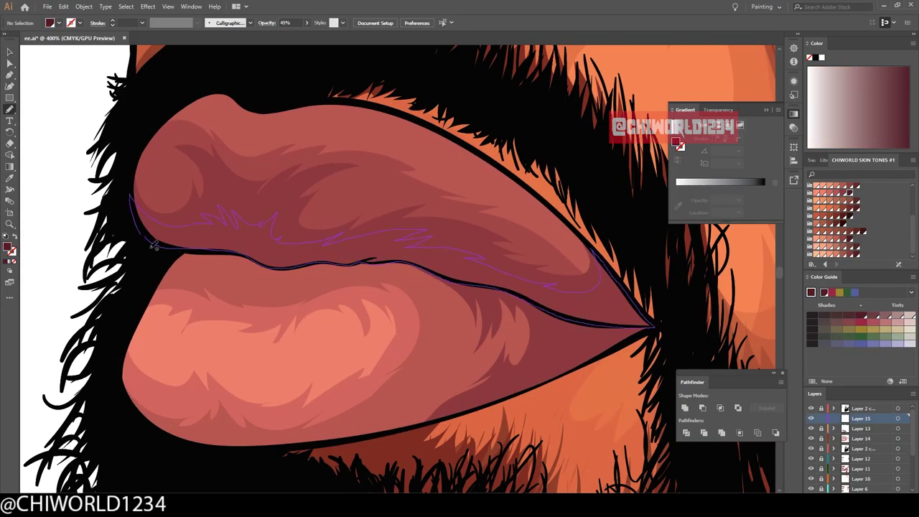
pyautogui.moveTo(153, 244); pyautogui.dragTo(154, 245)
pyautogui.hscroll(-2, 287, 251)
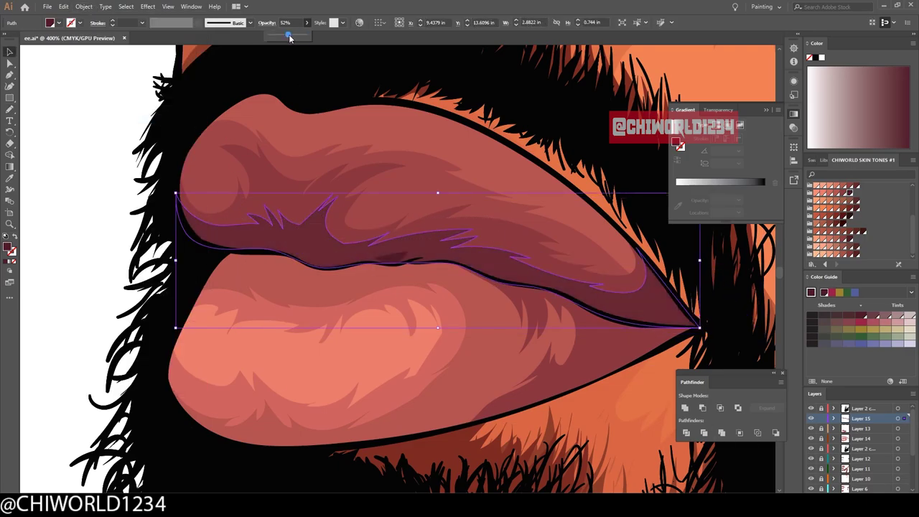
pyautogui.hotkey('ctrl', '0')
pyautogui.scroll(5, 323, 215)
pyautogui.hotkey('ctrl', '0')
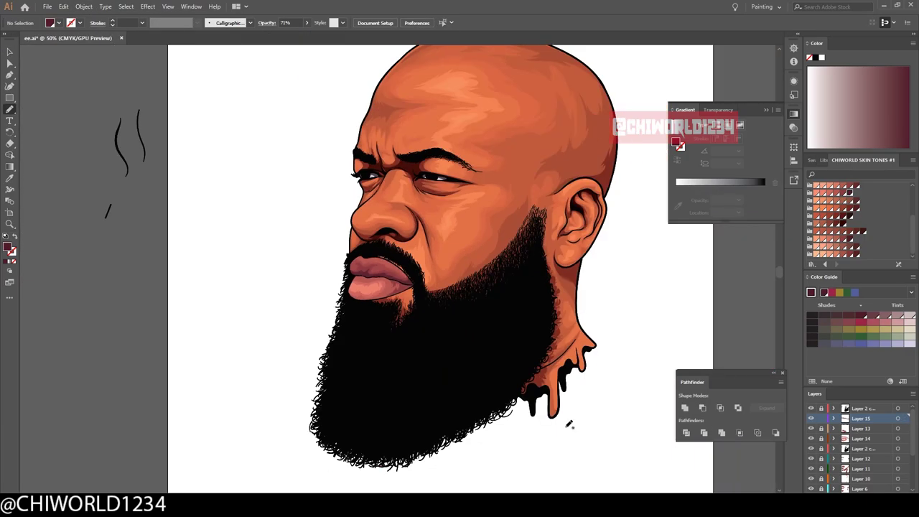
pyautogui.hotkey('ctrl', 'l')
# - Set the stroke gradient to black and grey stops with an adjusted midpoint
pyautogui.doubleClick(764, 189)
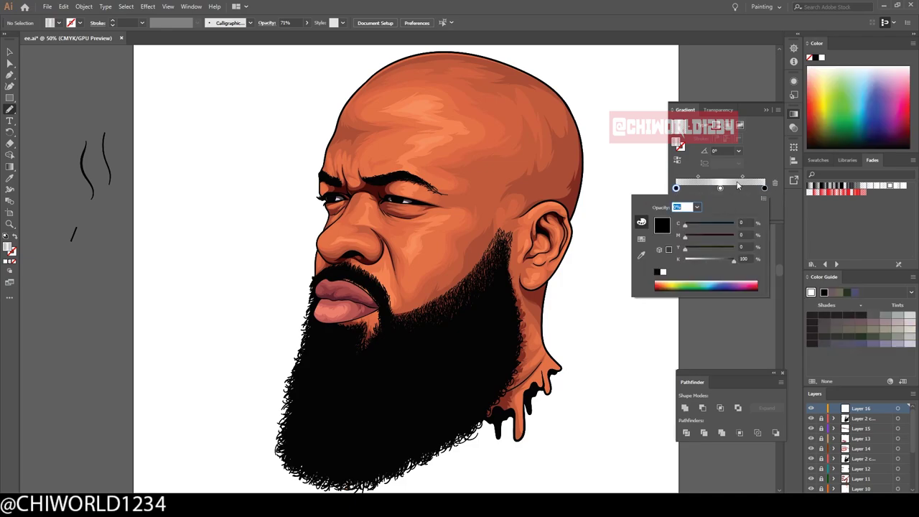
pyautogui.click(704, 180)
pyautogui.hotkey('ctrl', '+')
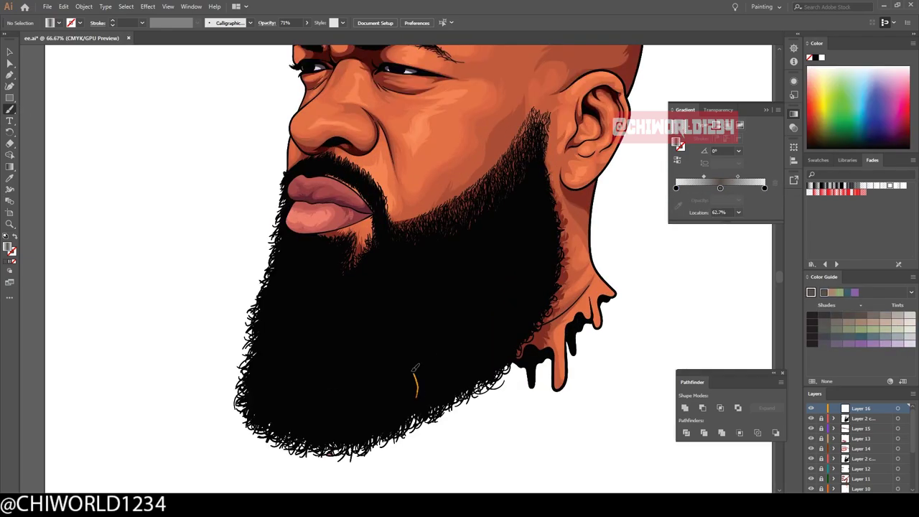
pyautogui.hotkey('ctrl', '+')
pyautogui.hotkey('ctrl', 'a')
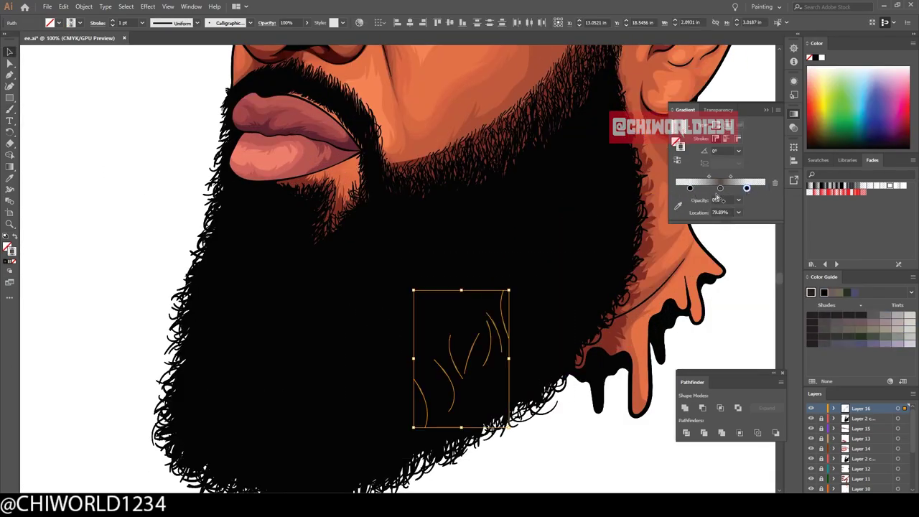
pyautogui.click(720, 188)
pyautogui.hotkey('ctrl', 'shift', 'a')
pyautogui.press('b')
# - Paint thin grey-to-black gradient hair strands across the beard's left area
pyautogui.moveTo(422, 301); pyautogui.dragTo(406, 326)
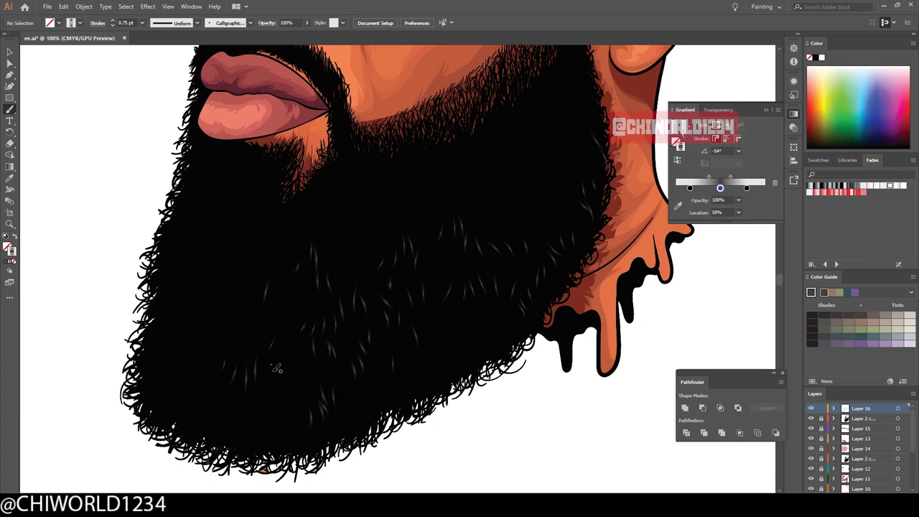
pyautogui.scroll(2, 277, 368)
pyautogui.scroll(-2, 253, 199)
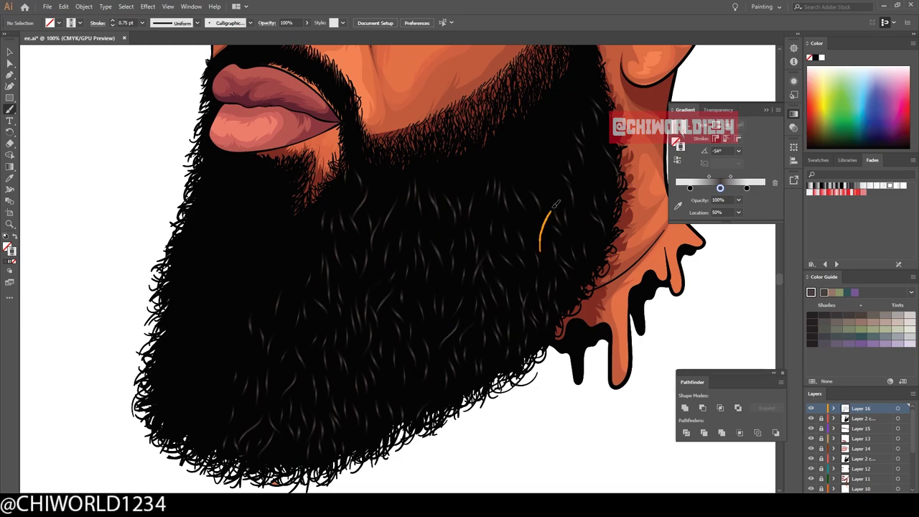
pyautogui.scroll(-1, 521, 424)
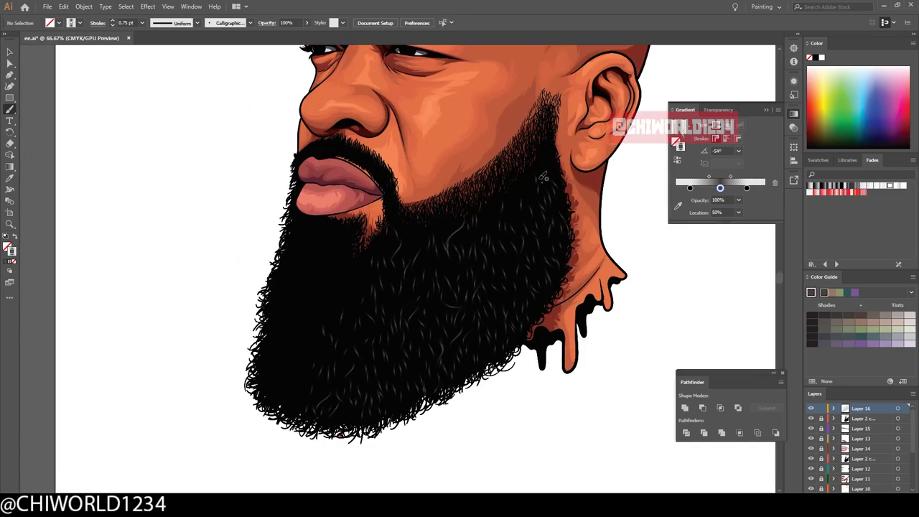
pyautogui.scroll(1, 395, 264)
pyautogui.scroll(-2, 277, 244)
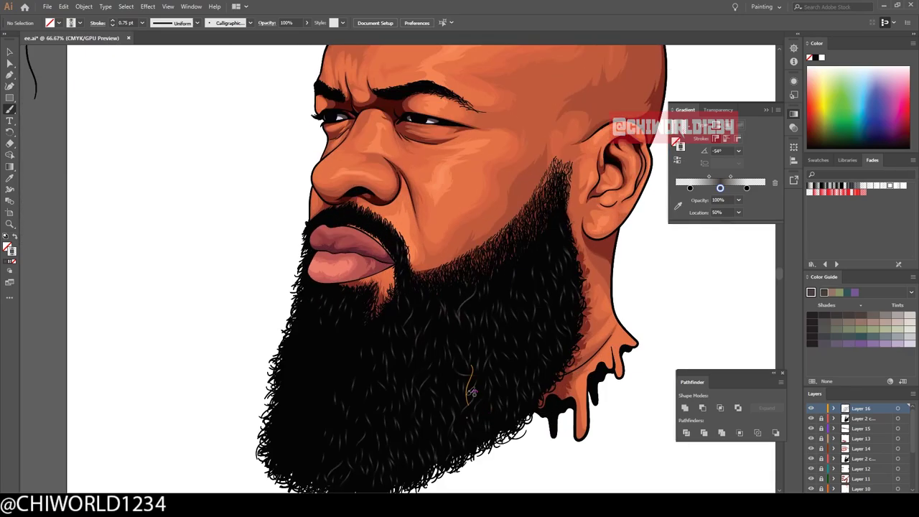
pyautogui.scroll(3, 453, 175)
pyautogui.scroll(2, 452, 215)
pyautogui.moveTo(386, 262); pyautogui.dragTo(335, 265)
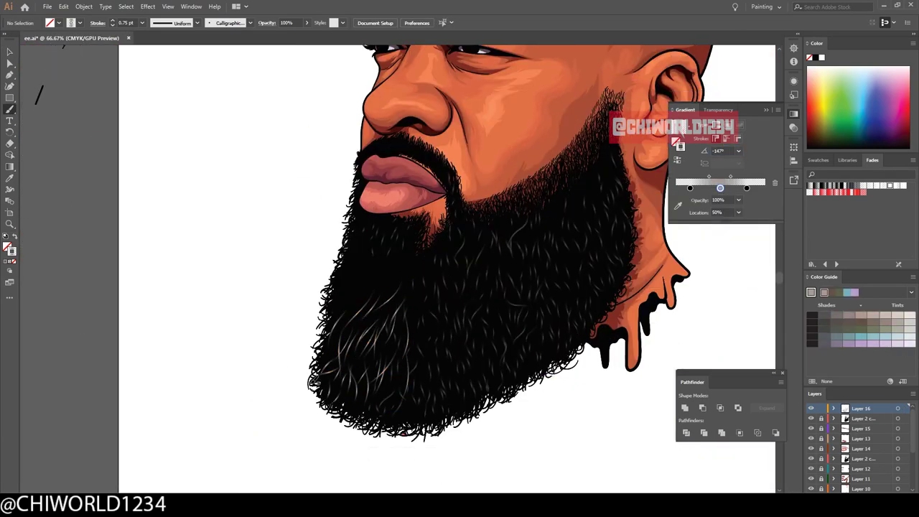
pyautogui.scroll(-1, 429, 257)
pyautogui.scroll(2, 486, 380)
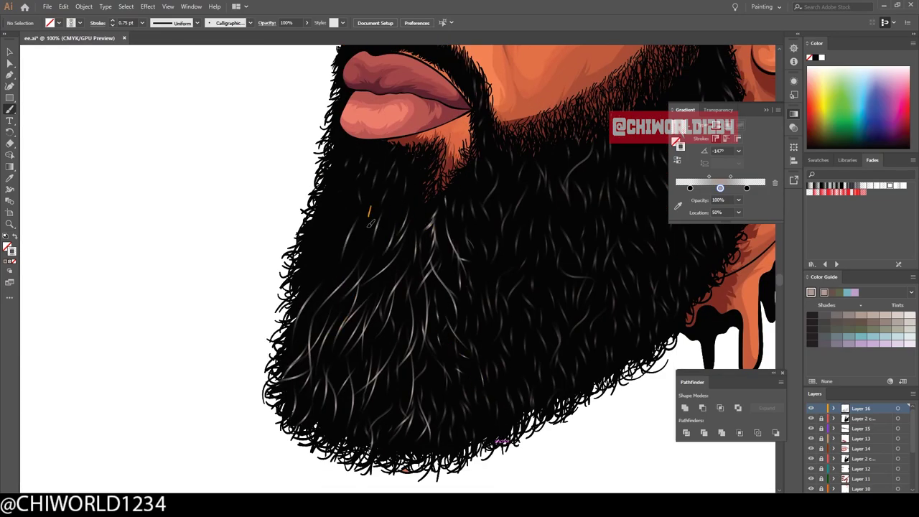
pyautogui.scroll(-2, 495, 443)
pyautogui.scroll(2, 453, 402)
# - Paint more gradient hair strands over the lower beard
pyautogui.moveTo(448, 361); pyautogui.dragTo(456, 403)
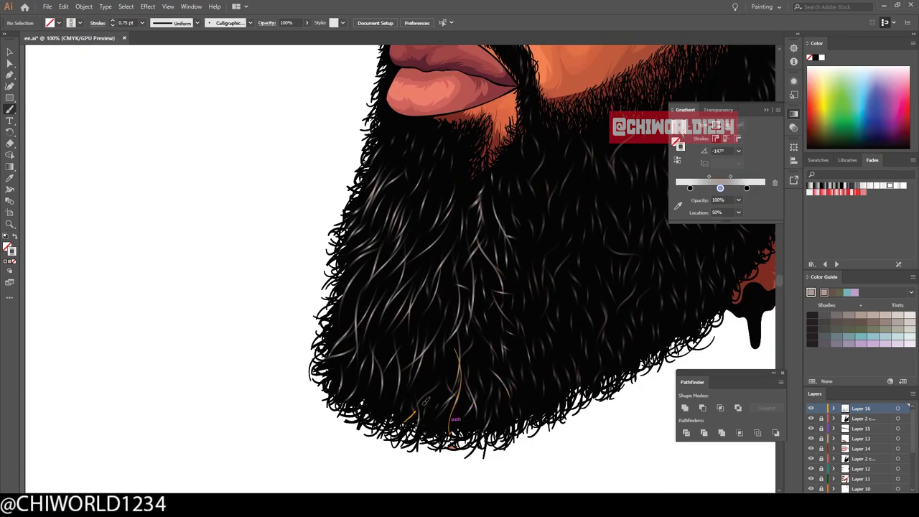
pyautogui.scroll(-2, 451, 420)
pyautogui.scroll(2, 474, 402)
pyautogui.moveTo(439, 445); pyautogui.dragTo(489, 373)
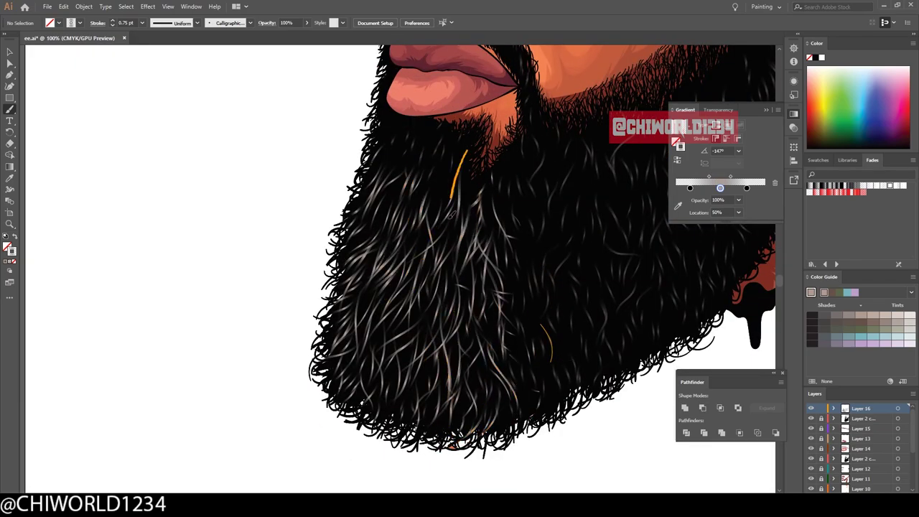
pyautogui.scroll(-2, 531, 302)
pyautogui.scroll(3, 523, 377)
pyautogui.press('v')
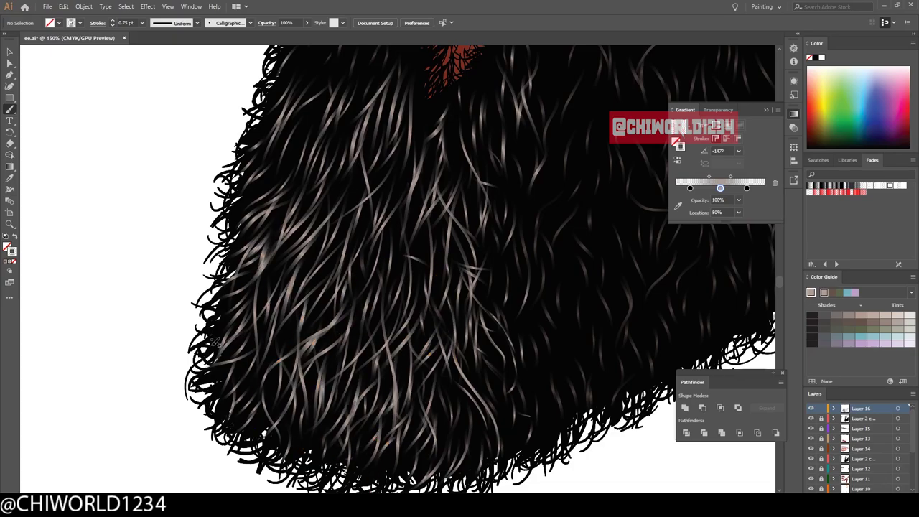
pyautogui.scroll(-2, 214, 342)
pyautogui.scroll(2, 422, 317)
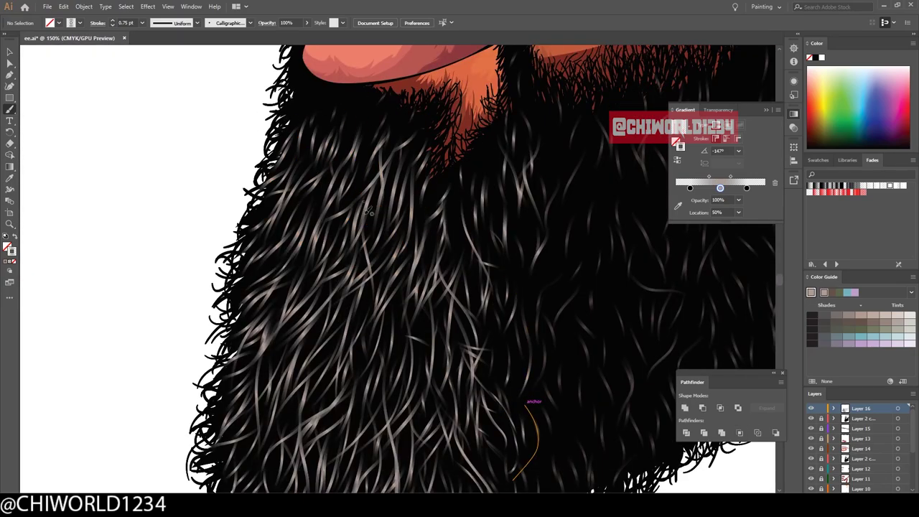
pyautogui.scroll(-1, 411, 346)
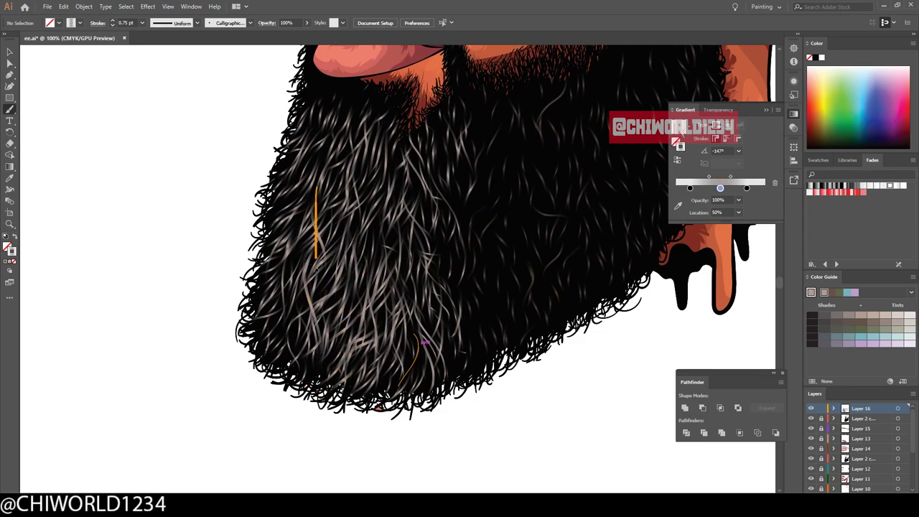